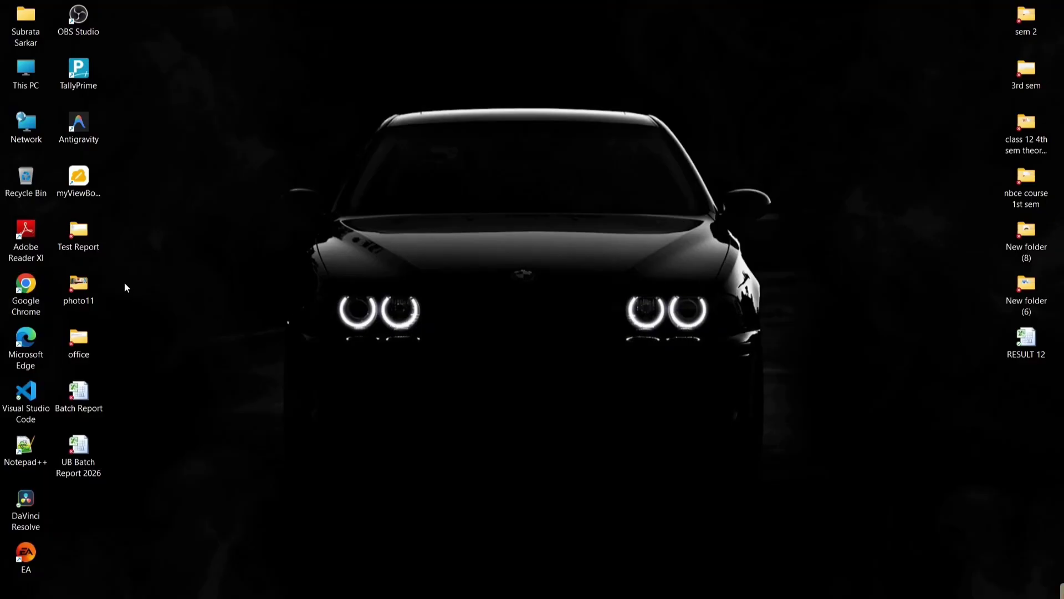
# Launch Chrome with the personal profile and search Google for 'social registry wb gov in'
pyautogui.doubleClick(27, 294)
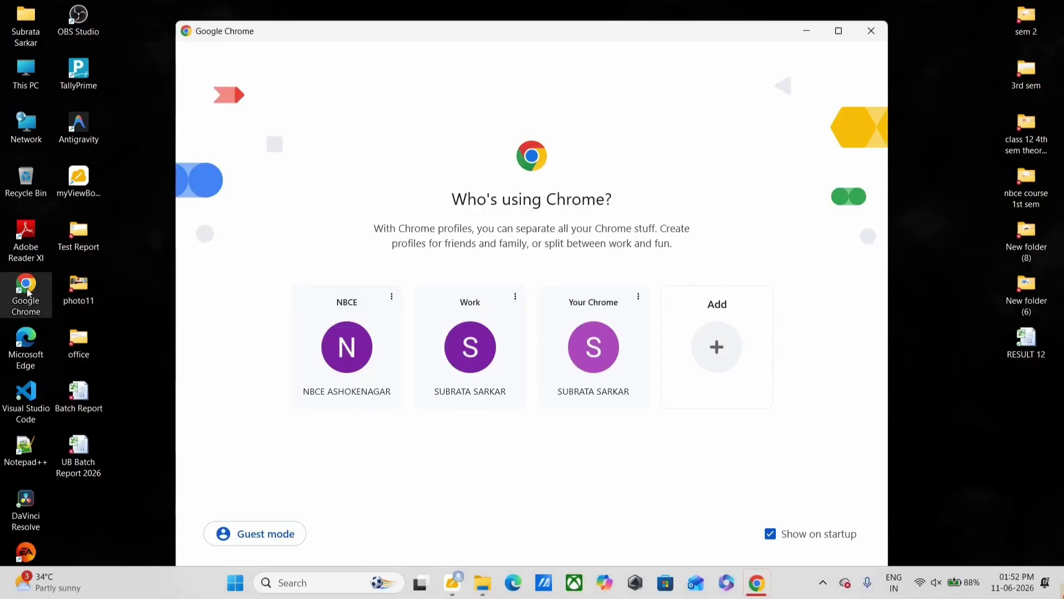
pyautogui.click(575, 372)
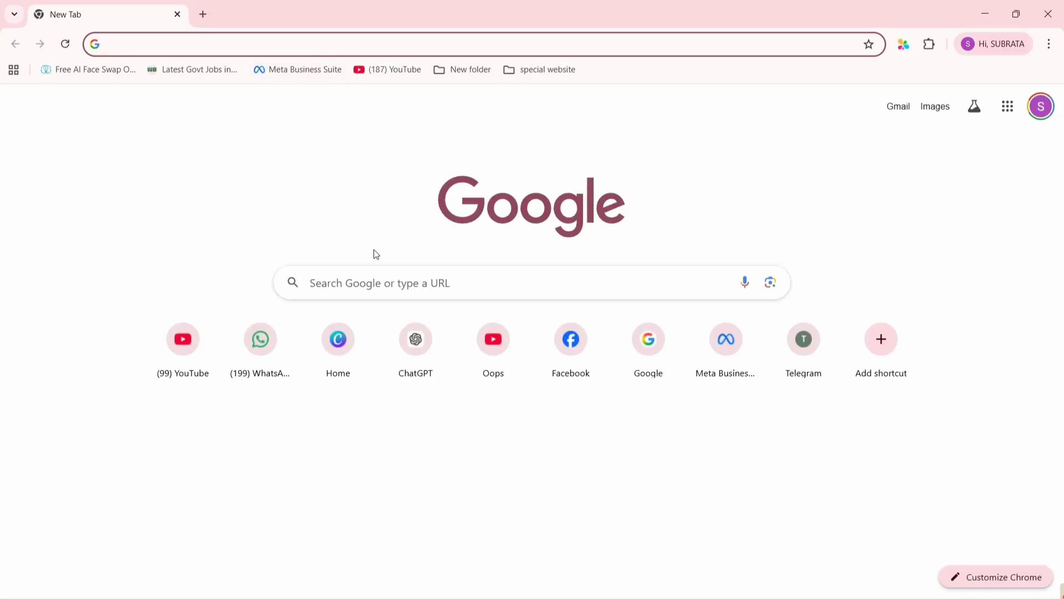
pyautogui.click(354, 277)
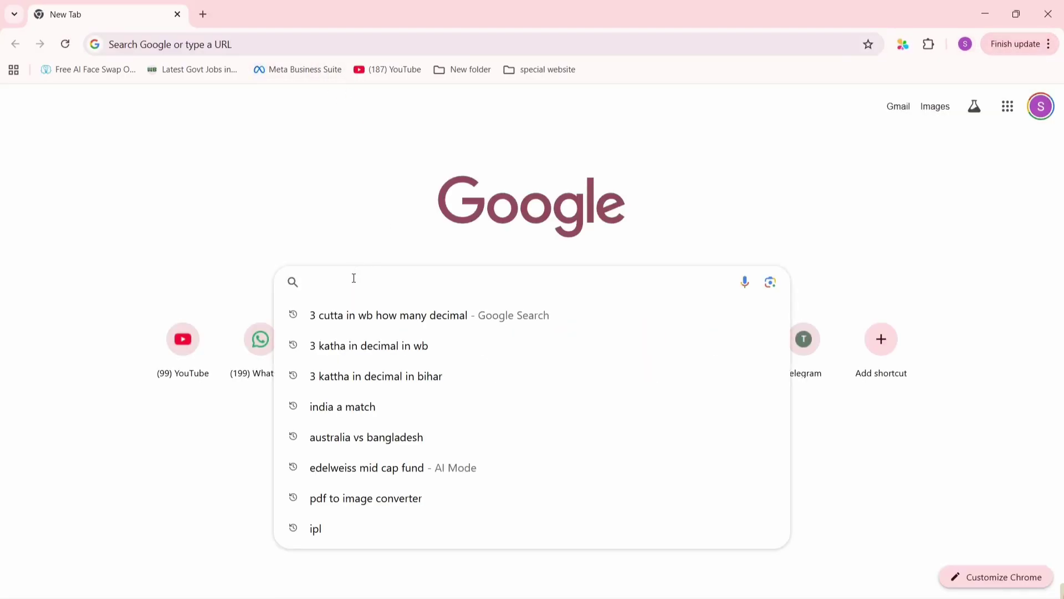
pyautogui.write('SOCIAL')
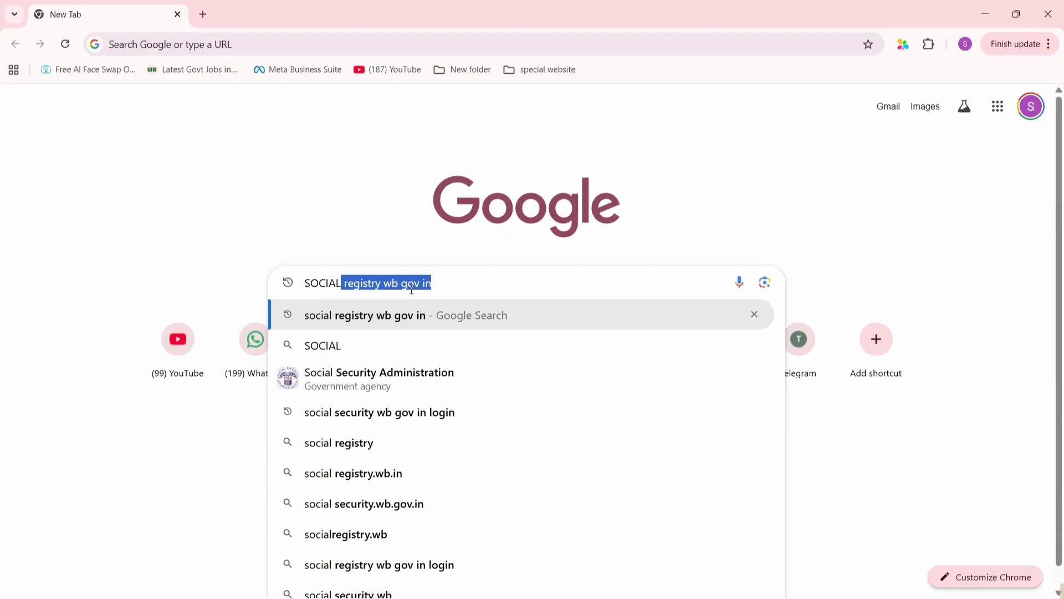
pyautogui.click(456, 281)
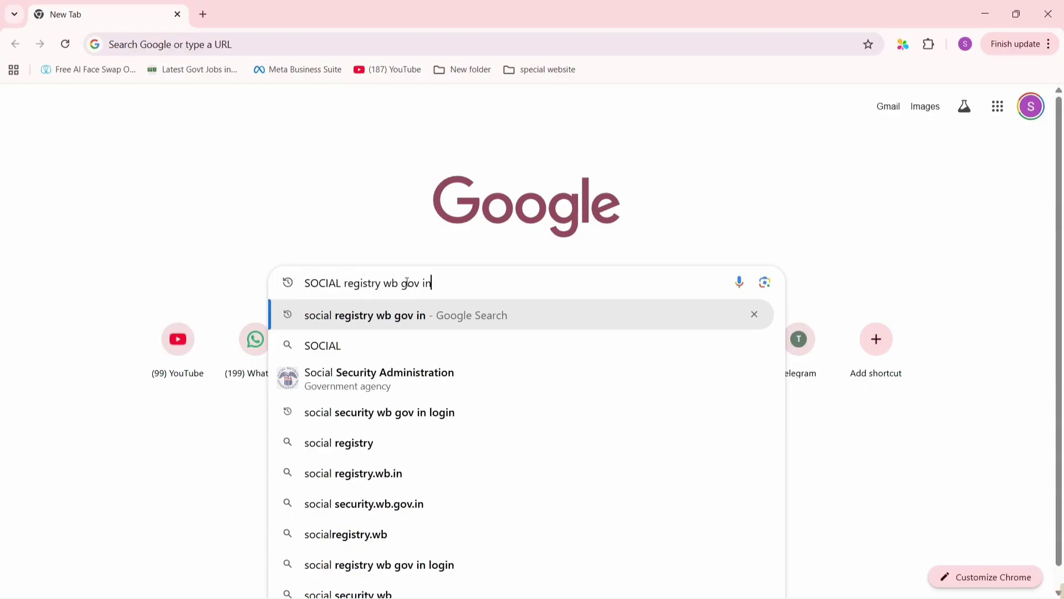
pyautogui.press('Return')
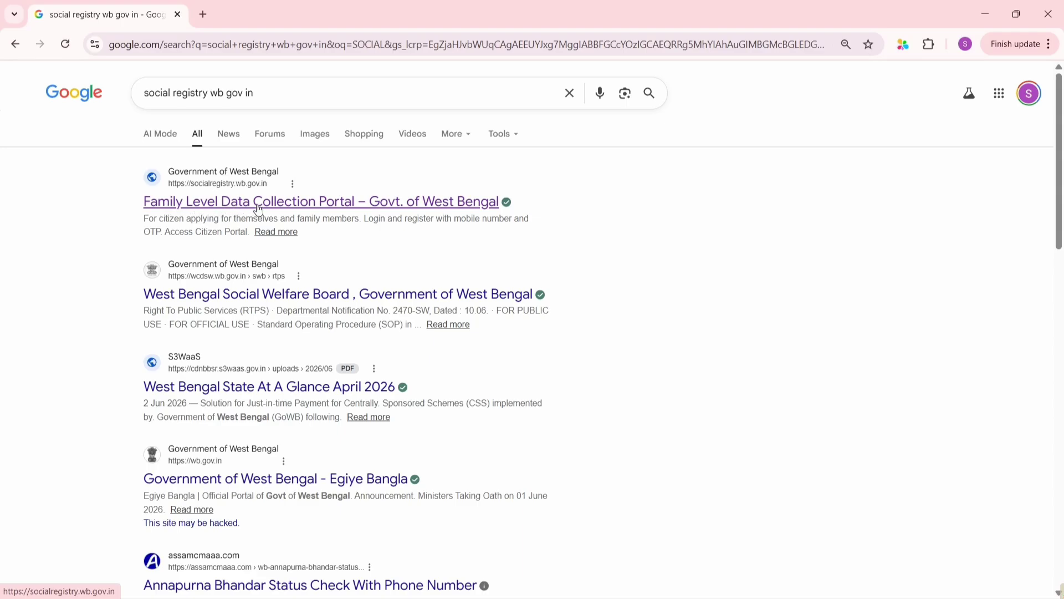
# Open the Family Level Data Collection Portal result and enter the Citizen / Family Login's Applicant Login page
pyautogui.click(317, 203)
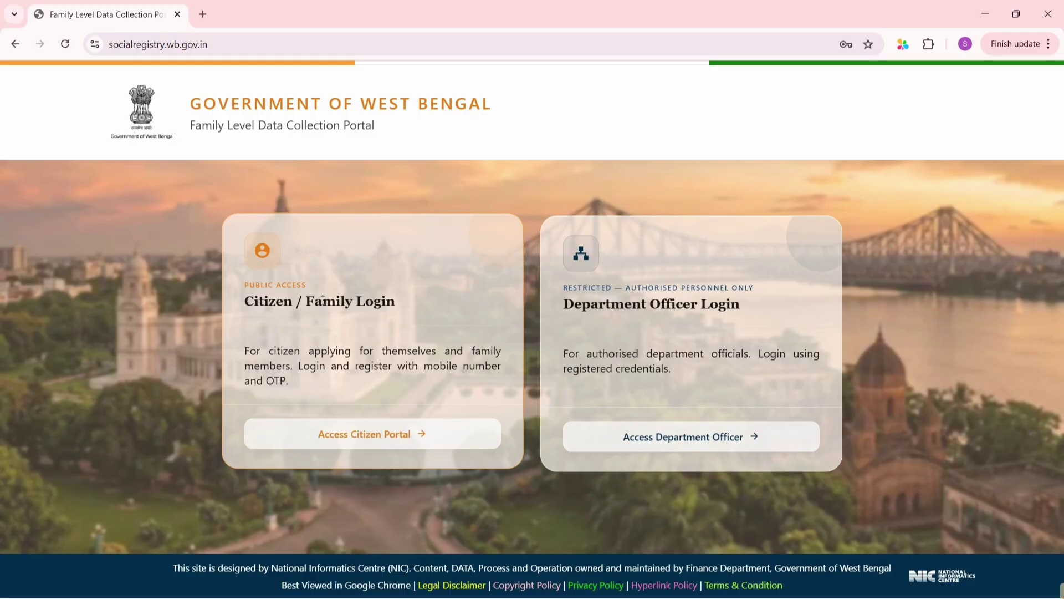
pyautogui.moveTo(397, 301); pyautogui.dragTo(269, 309)
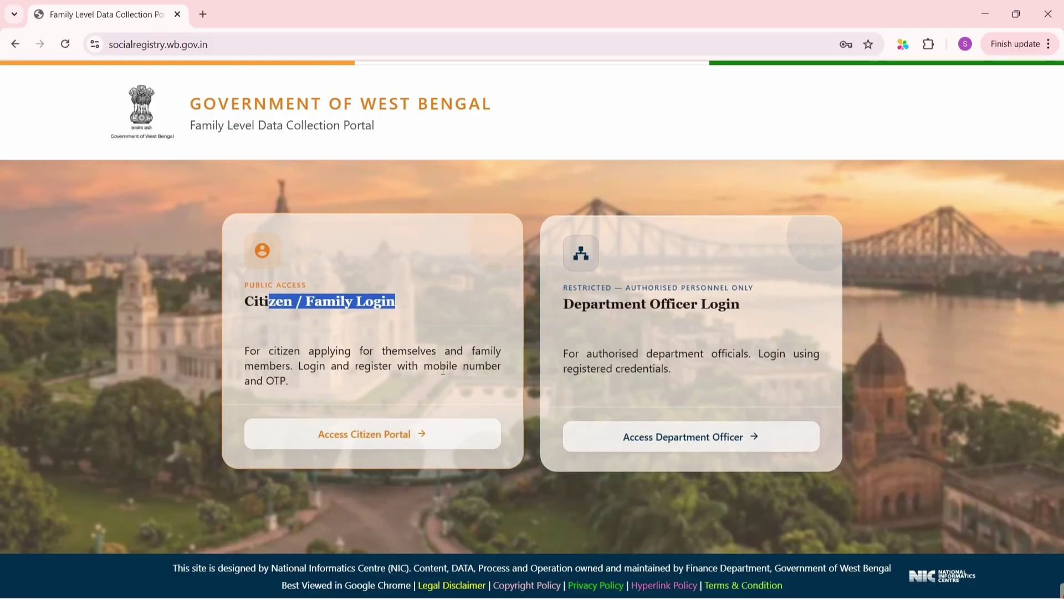
pyautogui.click(367, 356)
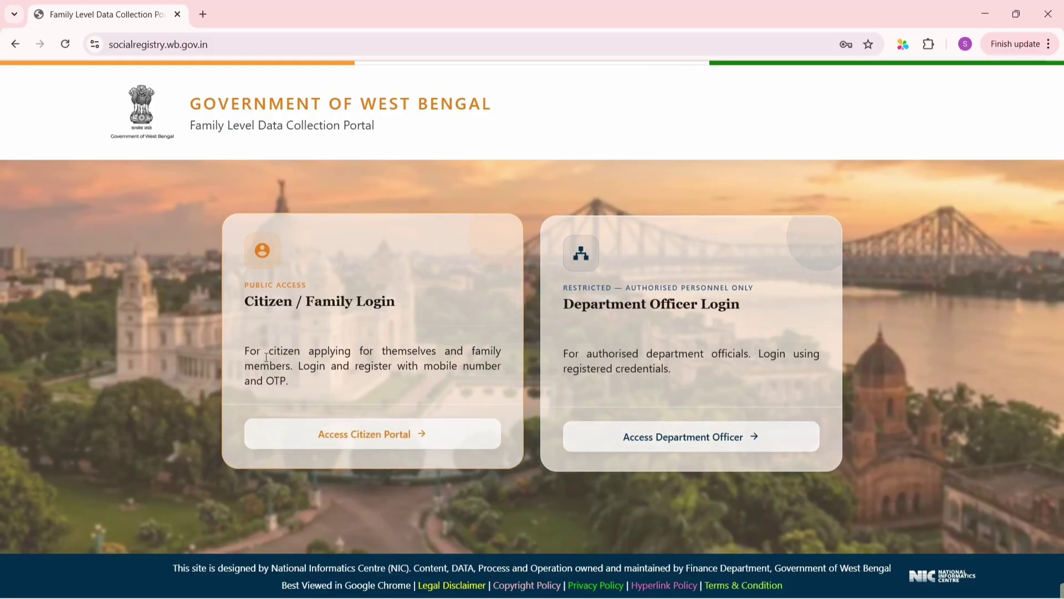
pyautogui.click(332, 443)
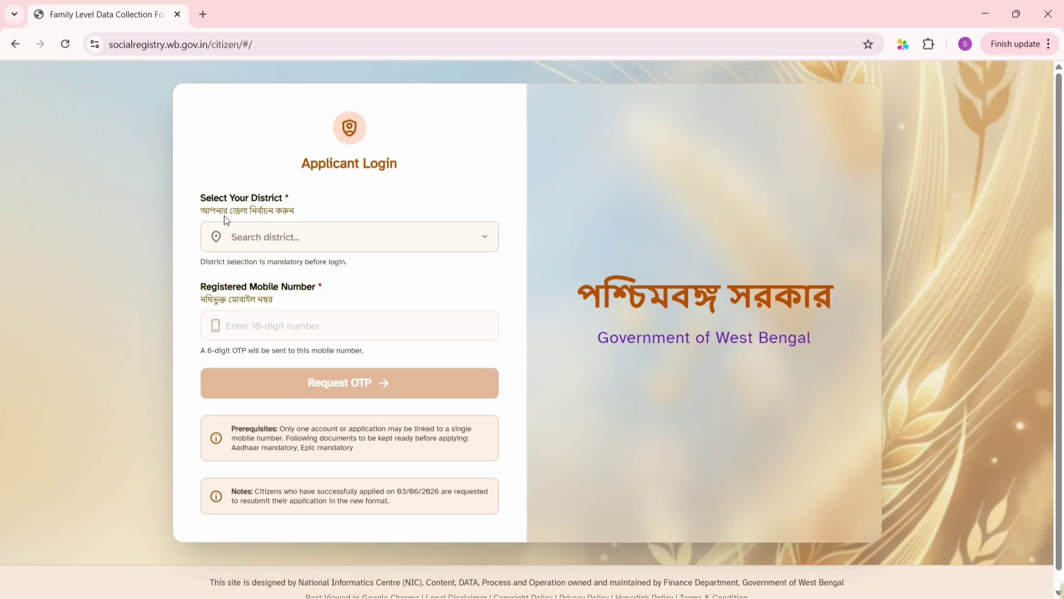
# Select district 24 PARAGANAS NORTH, enter the registered mobile number, and answer the captcha with 39
pyautogui.click(291, 230)
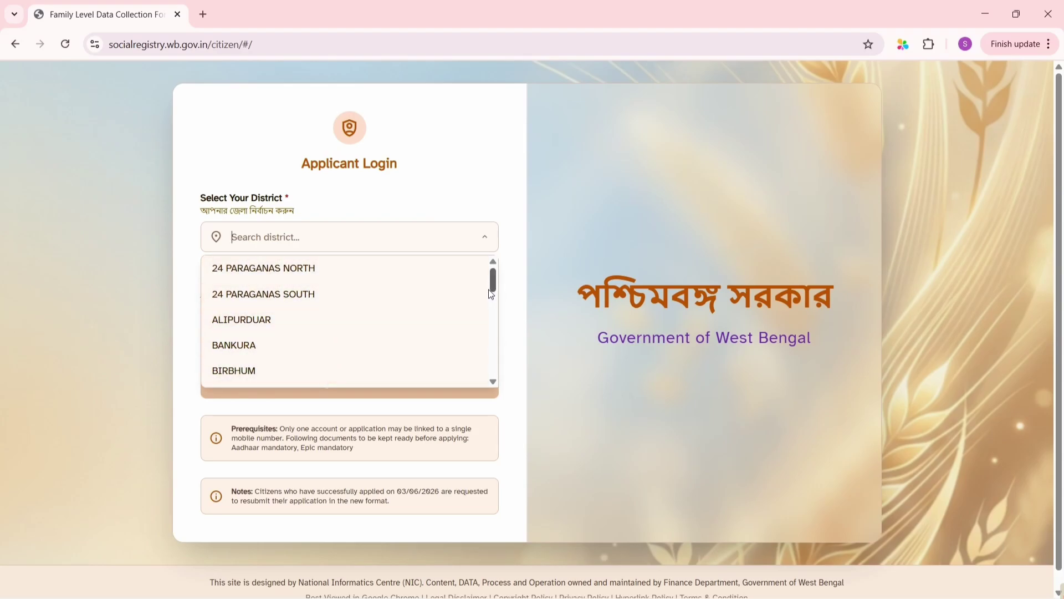
pyautogui.moveTo(491, 293)
pyautogui.mouseDown()
pyautogui.moveTo(491, 356)
pyautogui.moveTo(492, 282)
pyautogui.mouseUp()
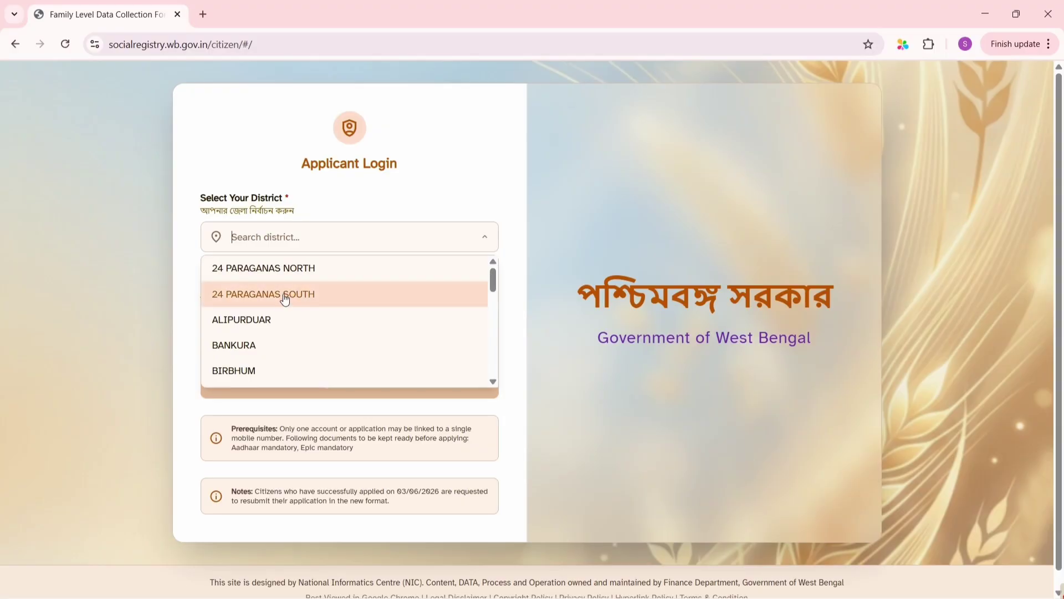
pyautogui.click(231, 277)
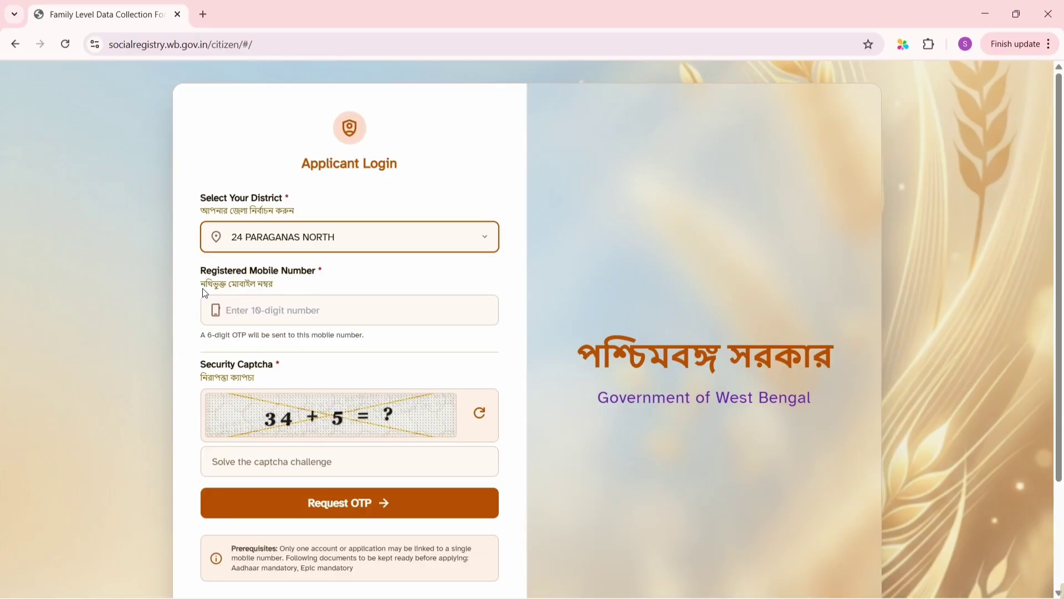
pyautogui.click(281, 321)
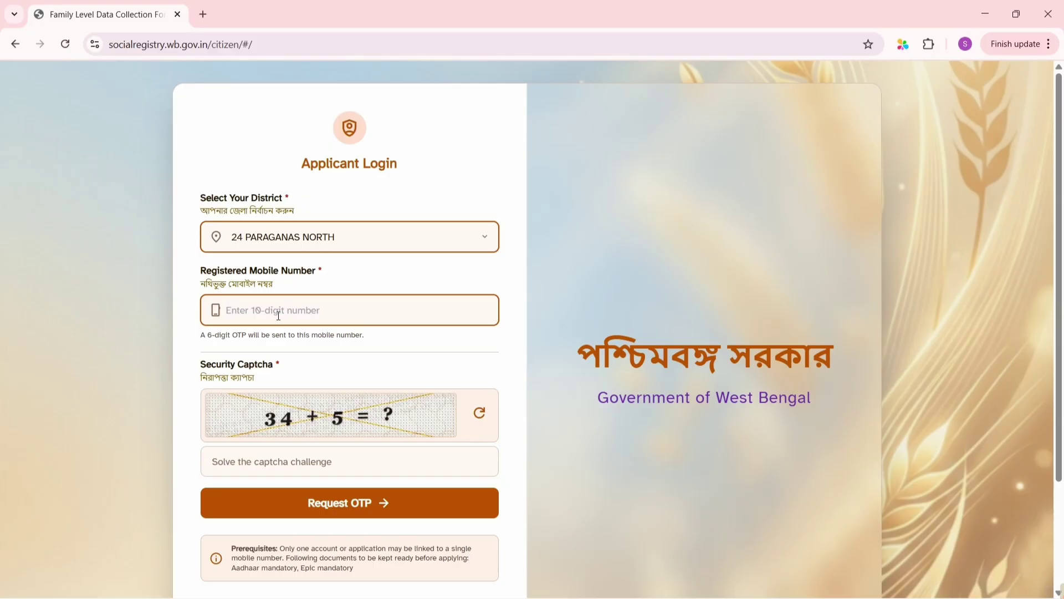
pyautogui.write('973*******')
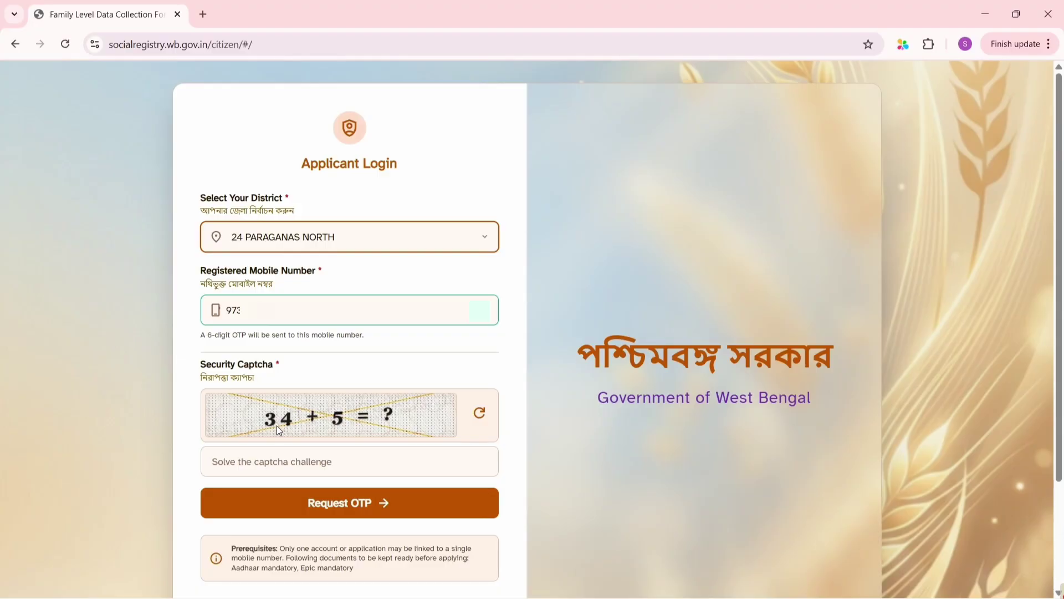
pyautogui.click(293, 460)
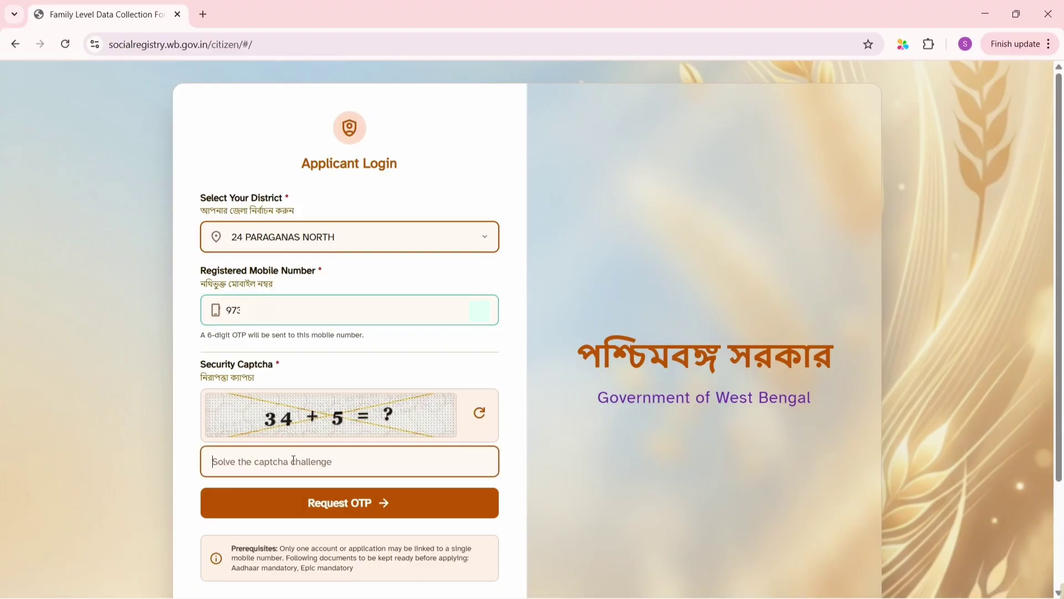
pyautogui.write('39')
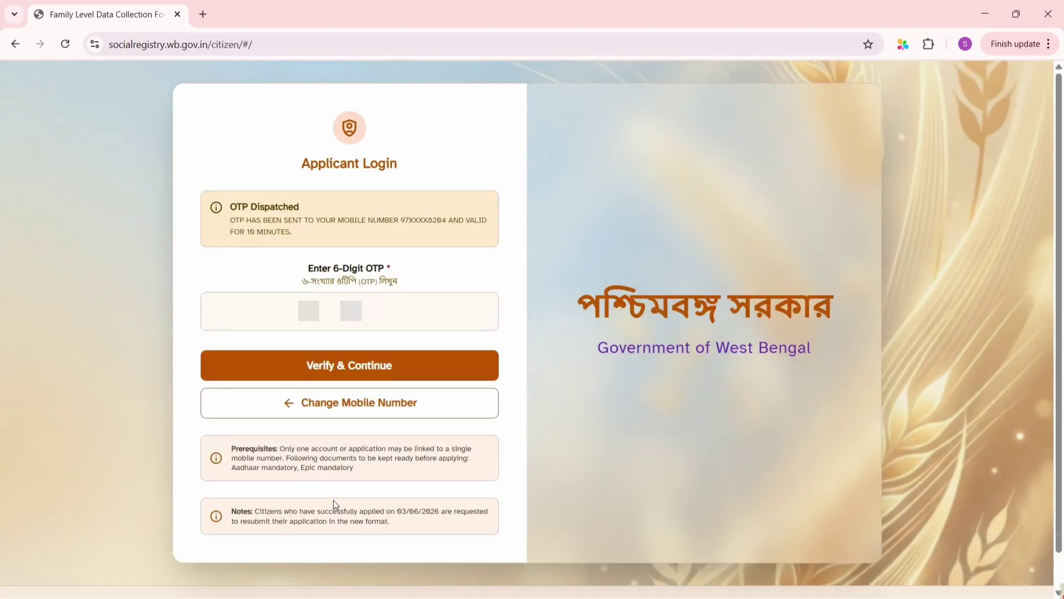
# Paste the 6-digit OTP and verify it to reach the Family Data Collection form
pyautogui.click(322, 320)
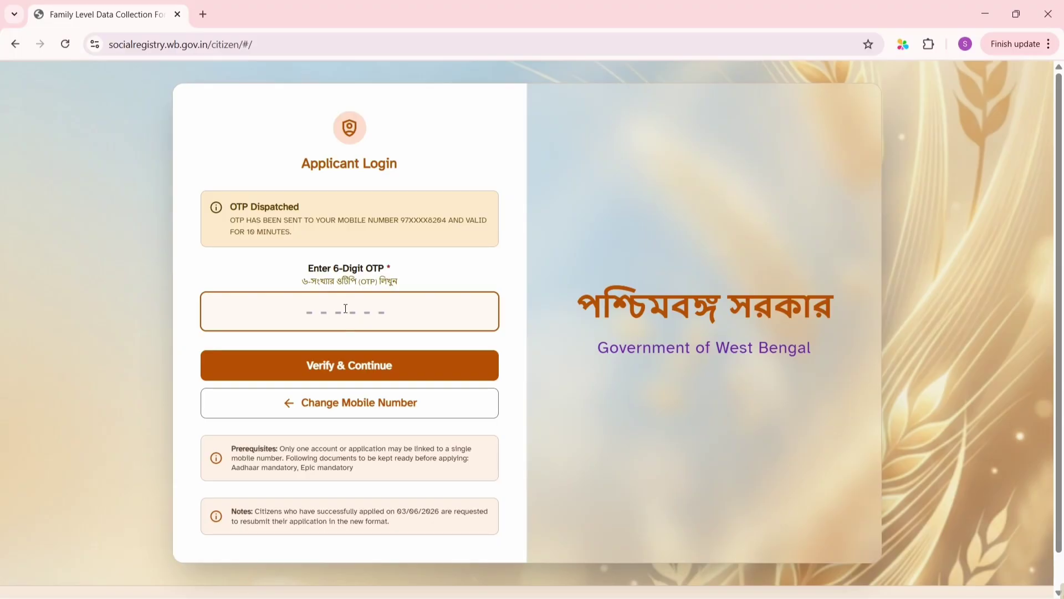
pyautogui.hotkey('ctrl', 'v')
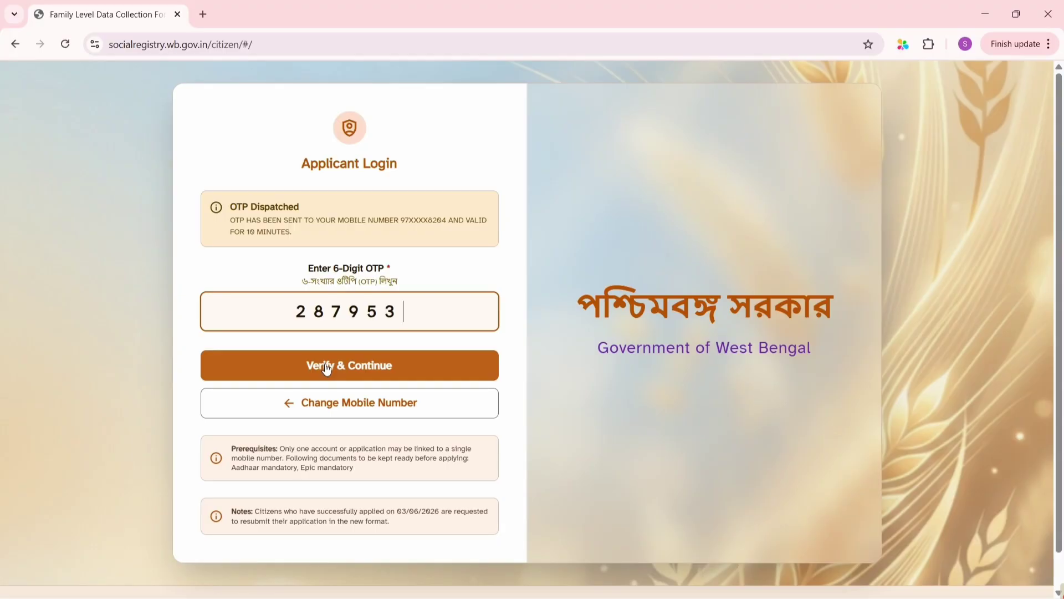
pyautogui.click(326, 369)
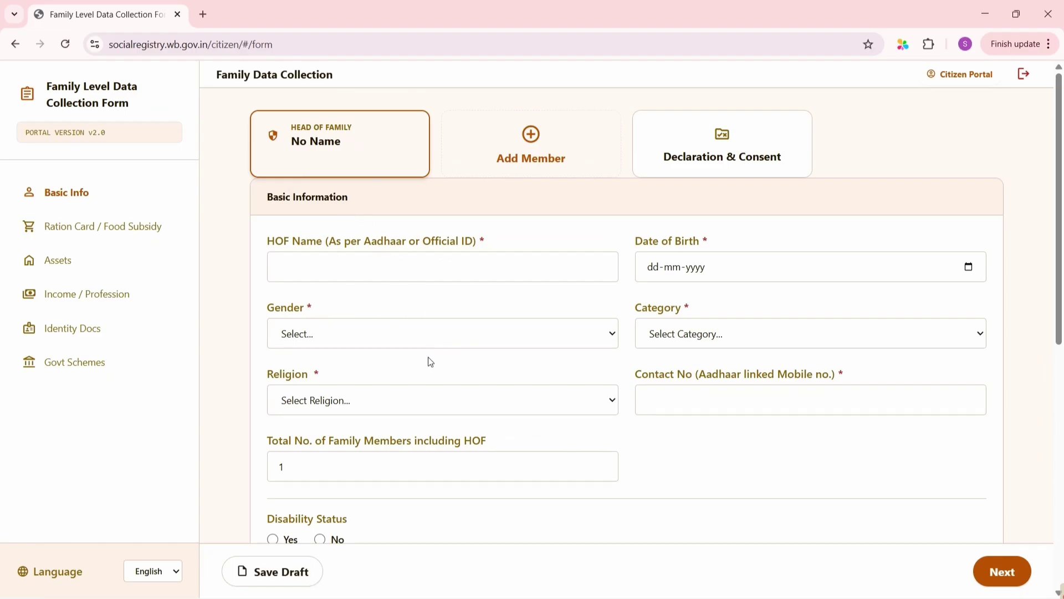
pyautogui.scroll(-9, 431, 362)
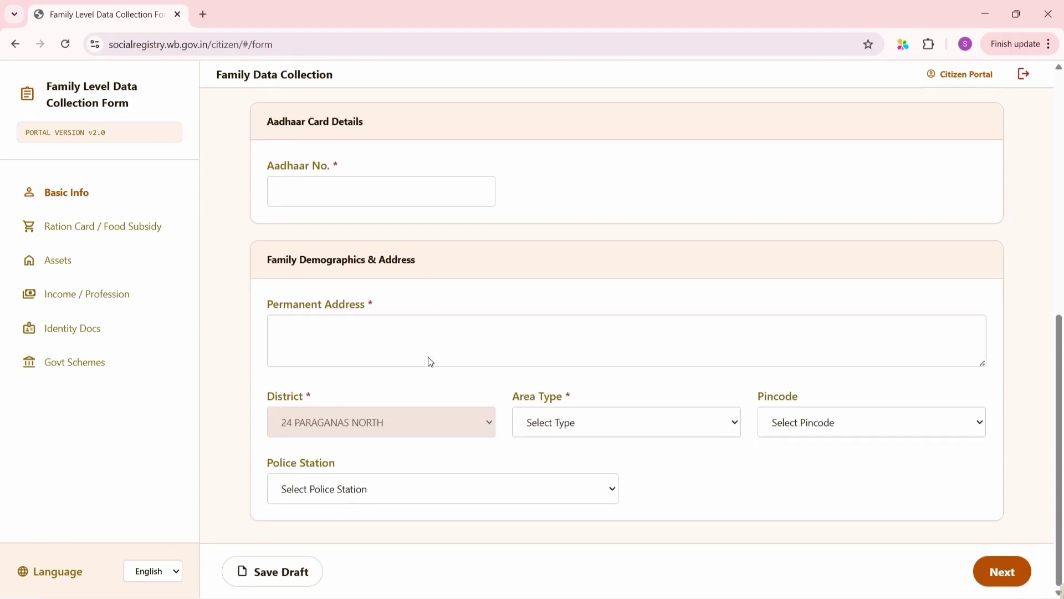
pyautogui.scroll(9, 431, 362)
pyautogui.click(414, 333)
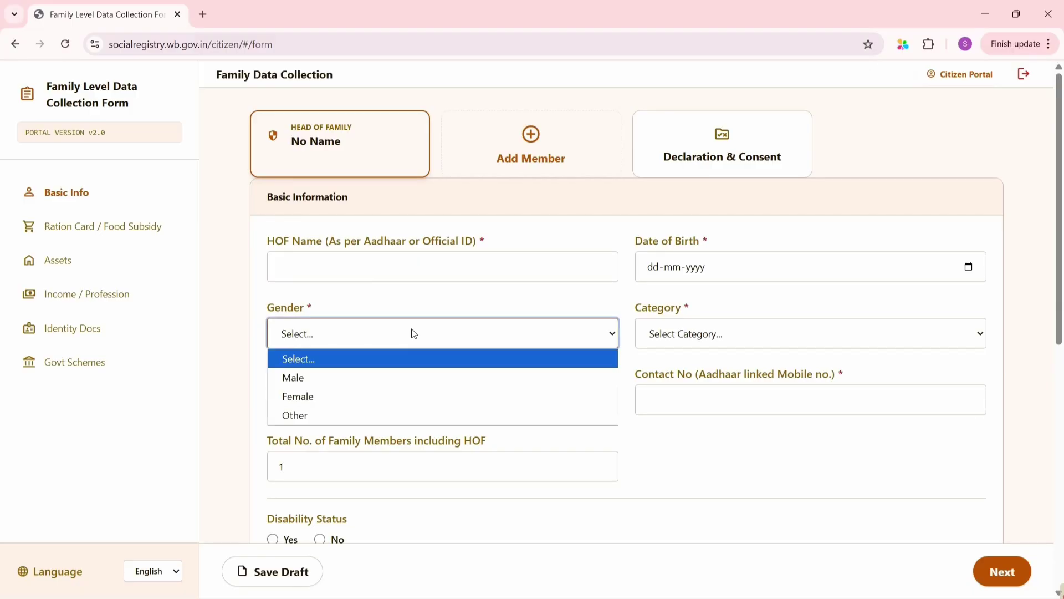
pyautogui.click(388, 268)
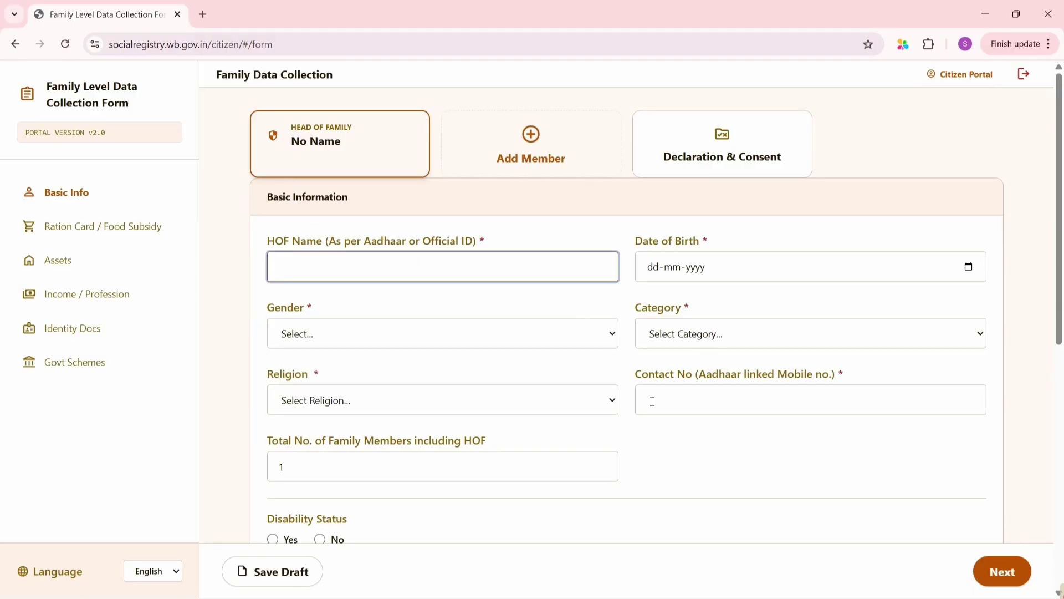
pyautogui.click(480, 430)
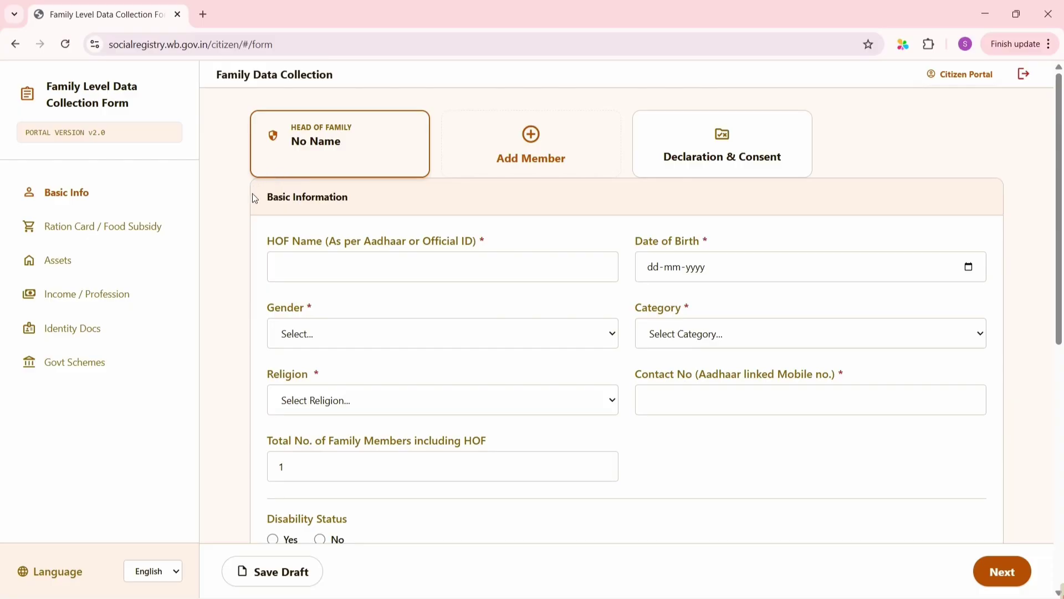
pyautogui.moveTo(256, 218)
pyautogui.mouseDown()
pyautogui.moveTo(250, 175)
pyautogui.moveTo(240, 228)
pyautogui.mouseUp()
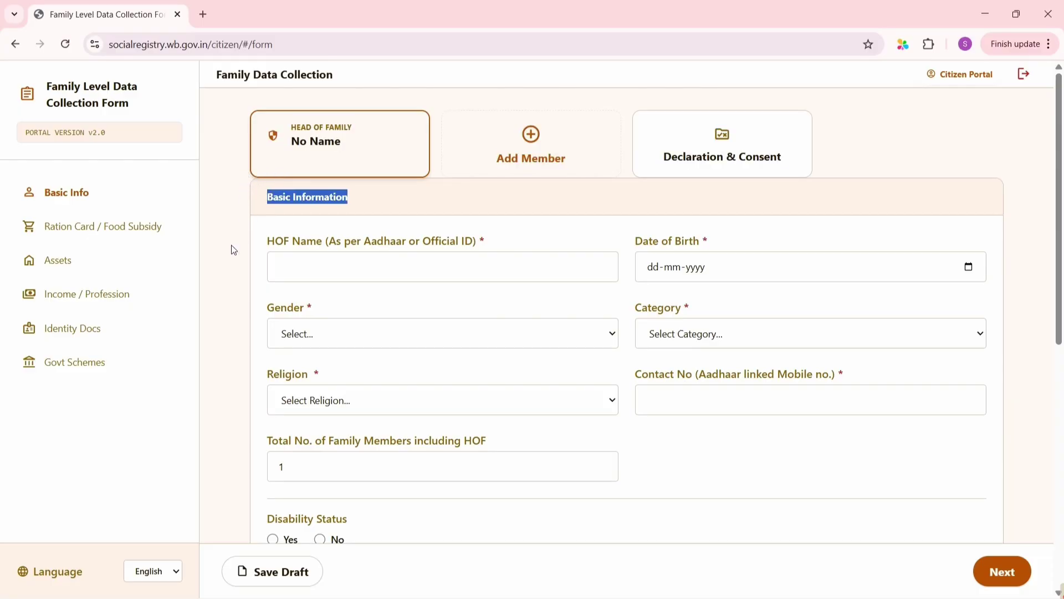
pyautogui.click(308, 260)
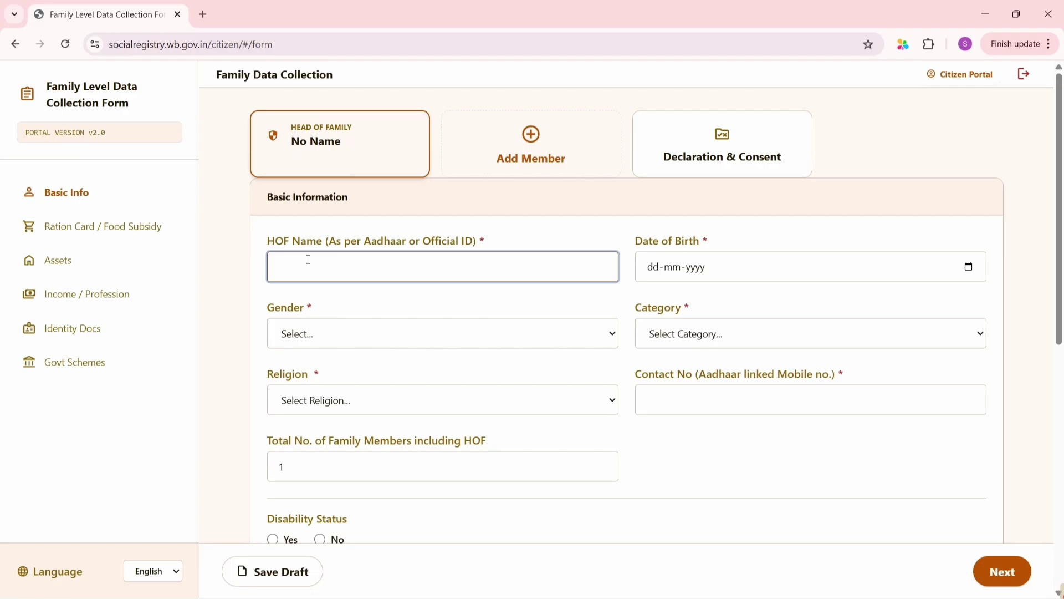
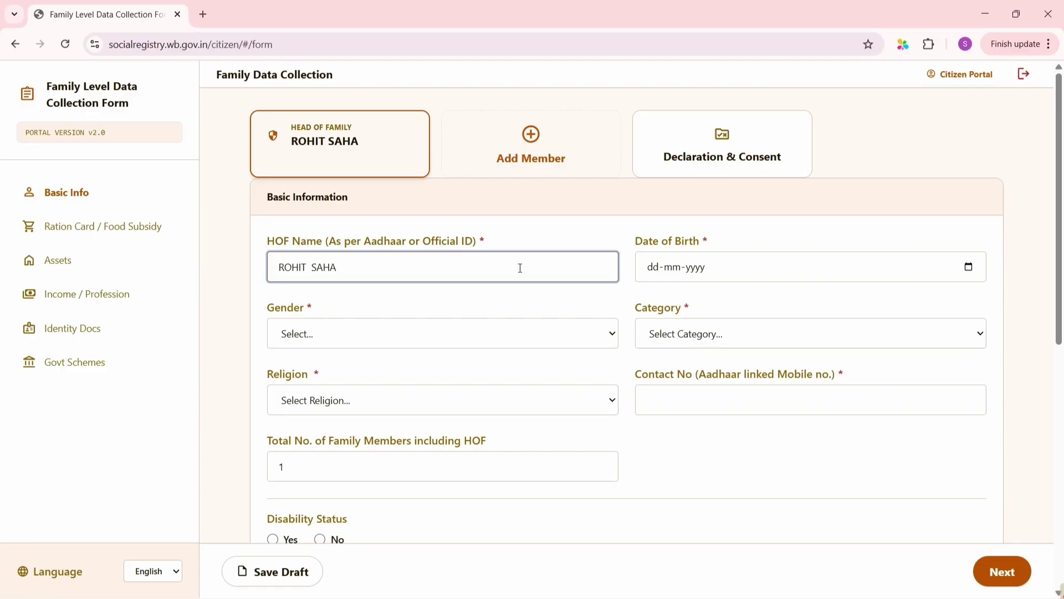
# Enter the head of family's full name and briefly open the date-of-birth calendar
pyautogui.click(669, 298)
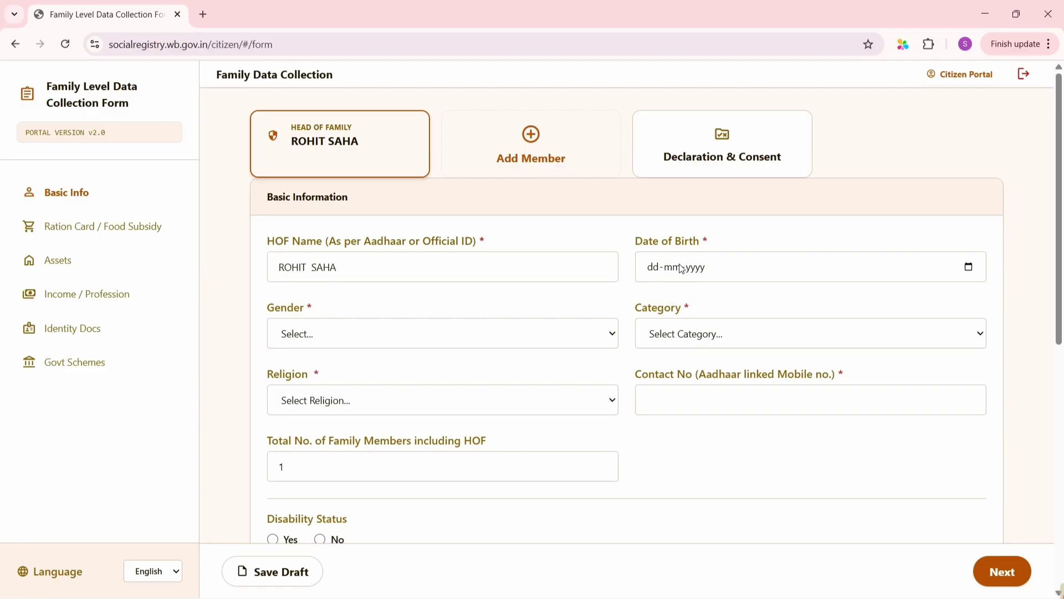
pyautogui.click(712, 278)
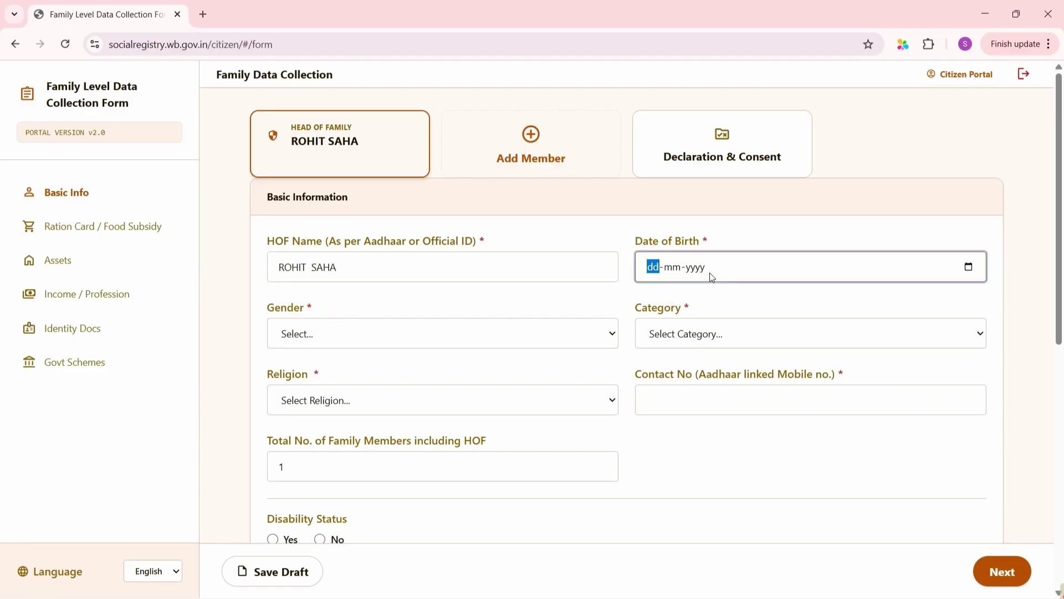
pyautogui.click(969, 268)
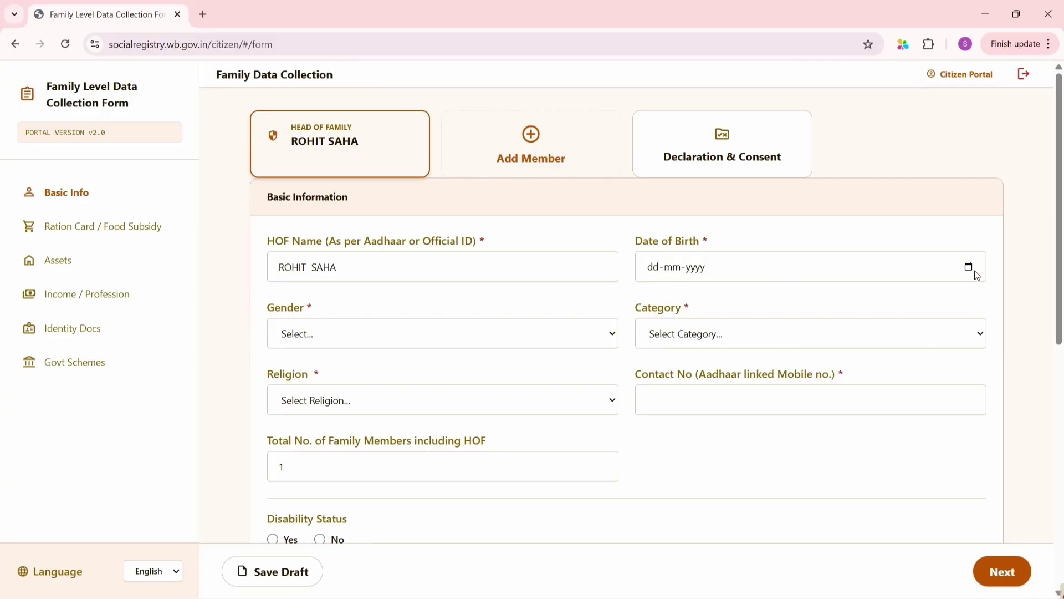
pyautogui.click(970, 268)
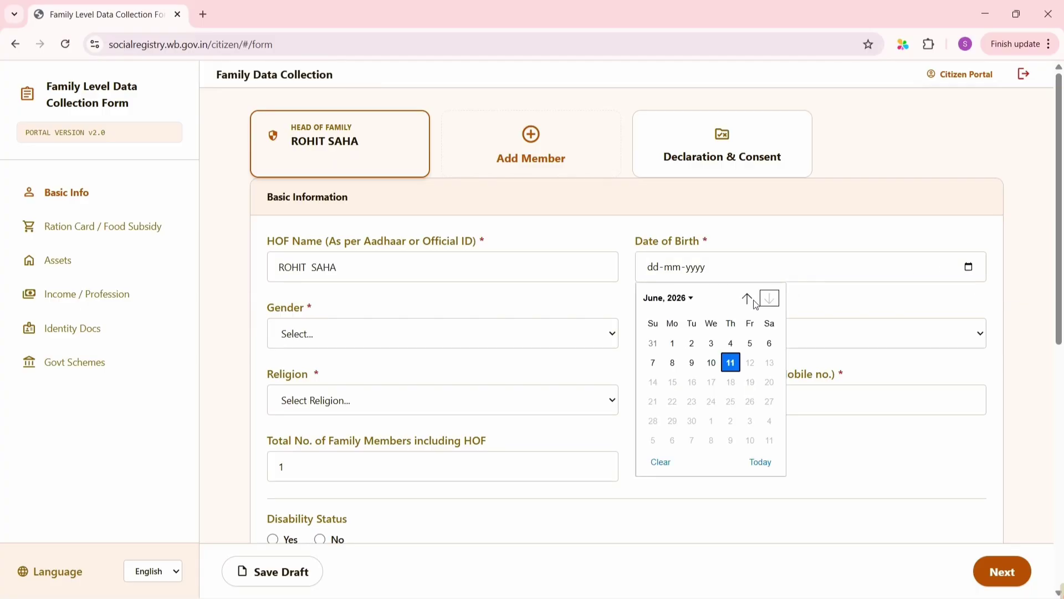
pyautogui.click(685, 302)
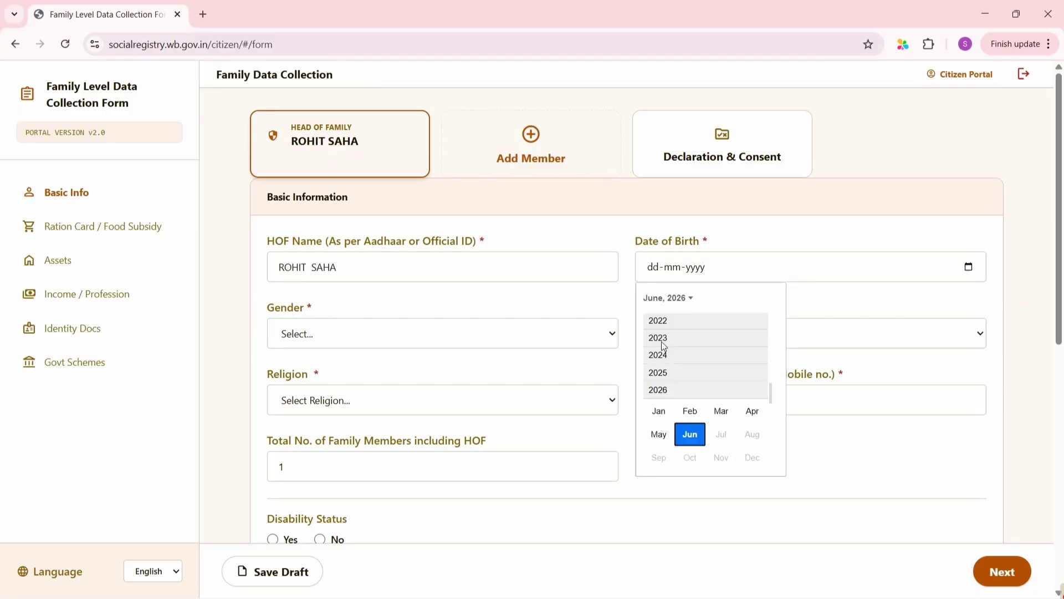
pyautogui.click(857, 316)
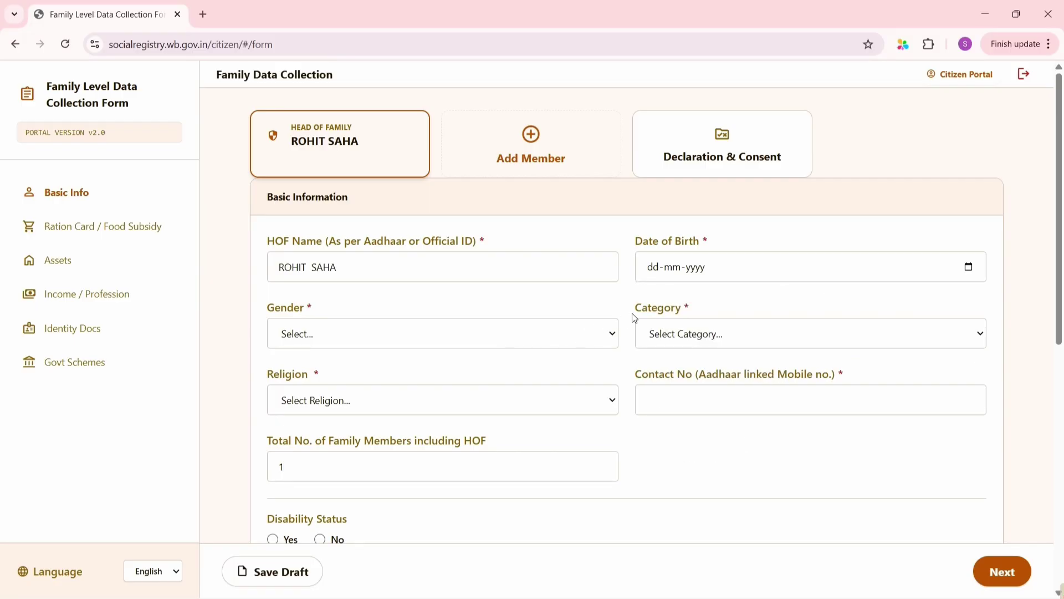
# Set gender Male, category Others, date of birth 01-01-1980 and religion Hinduism
pyautogui.click(603, 335)
pyautogui.click(340, 374)
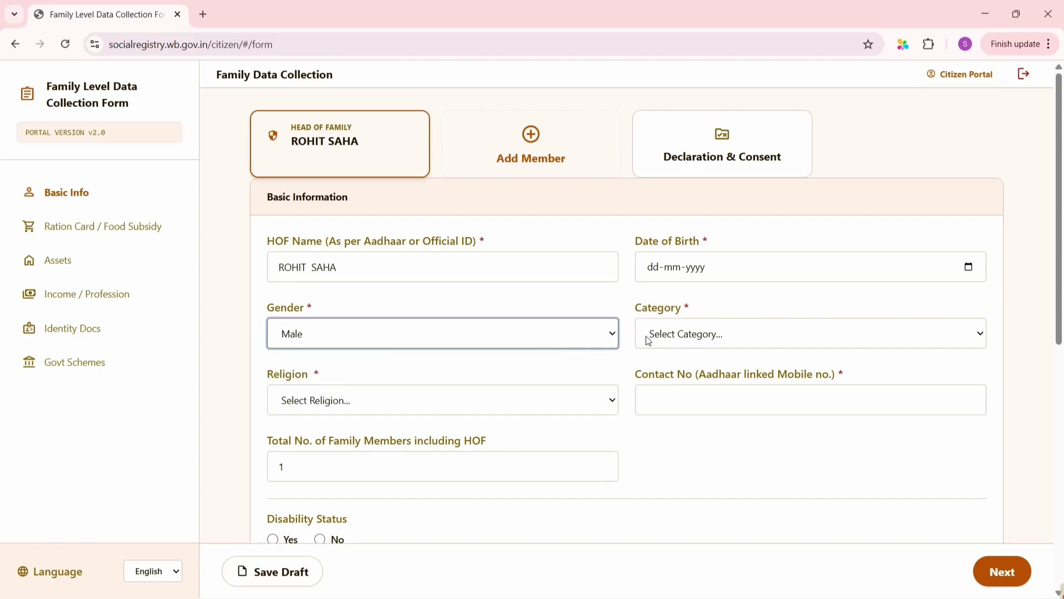
pyautogui.click(734, 337)
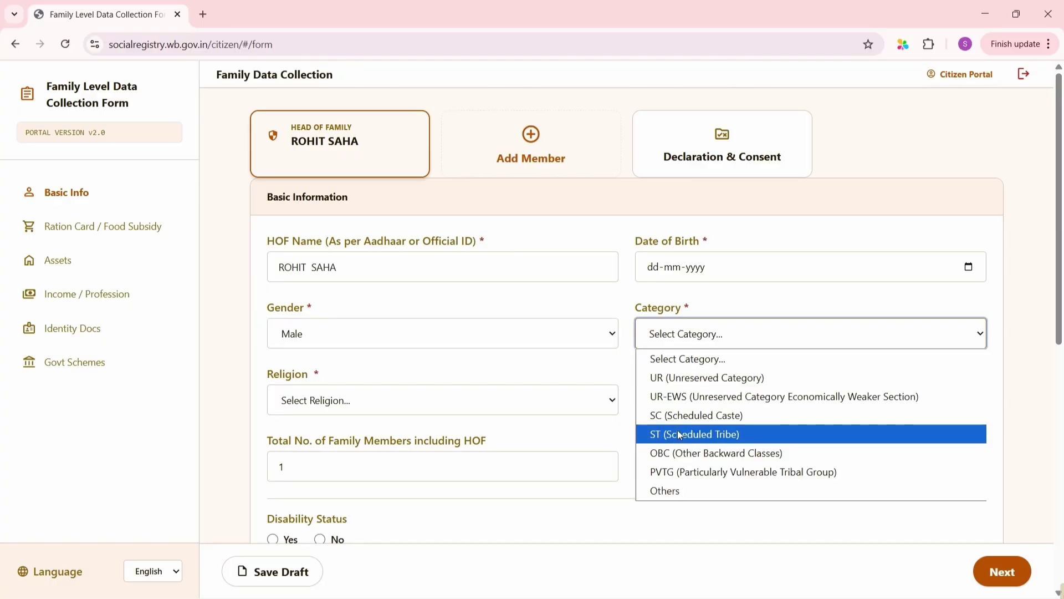
pyautogui.click(685, 493)
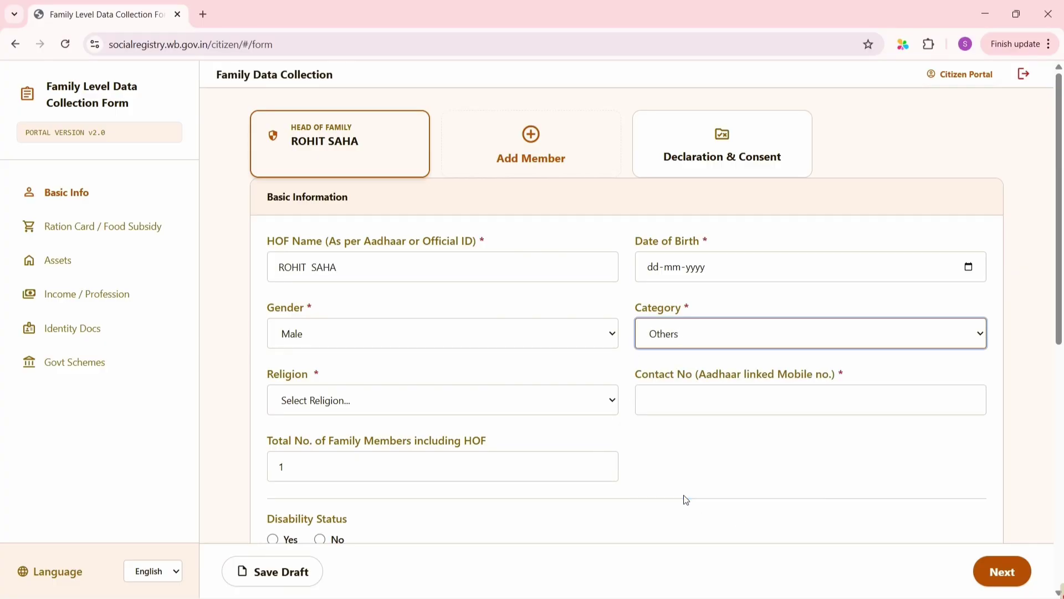
pyautogui.click(959, 269)
pyautogui.write('01011980')
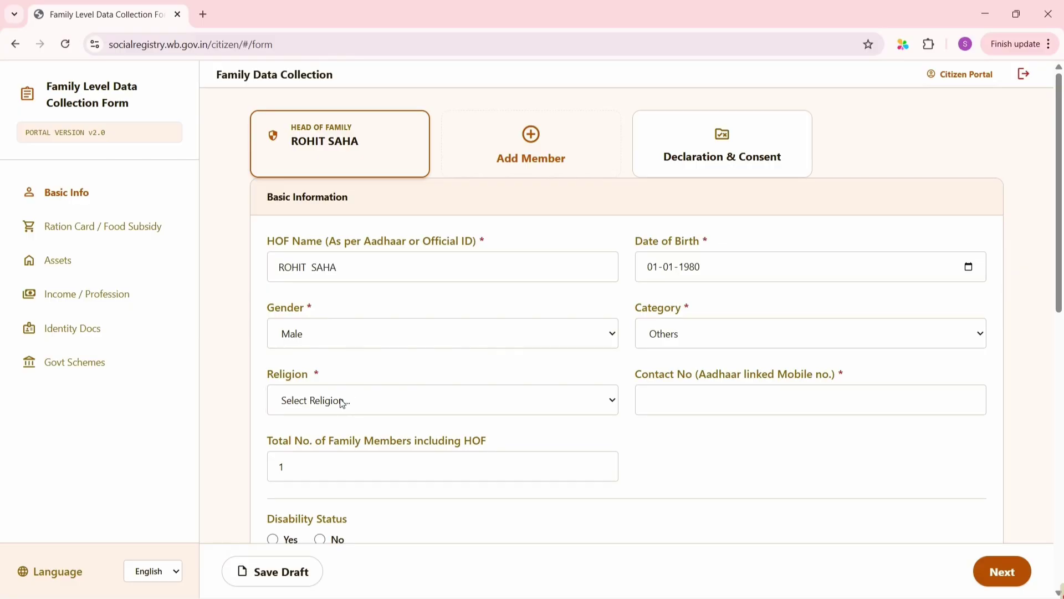
pyautogui.click(342, 401)
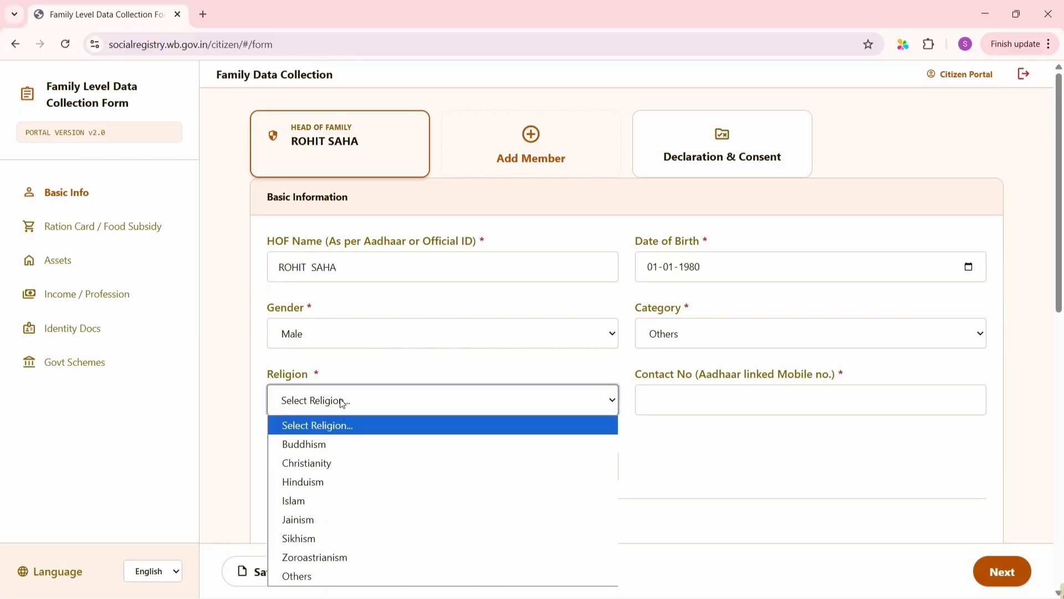
pyautogui.click(320, 483)
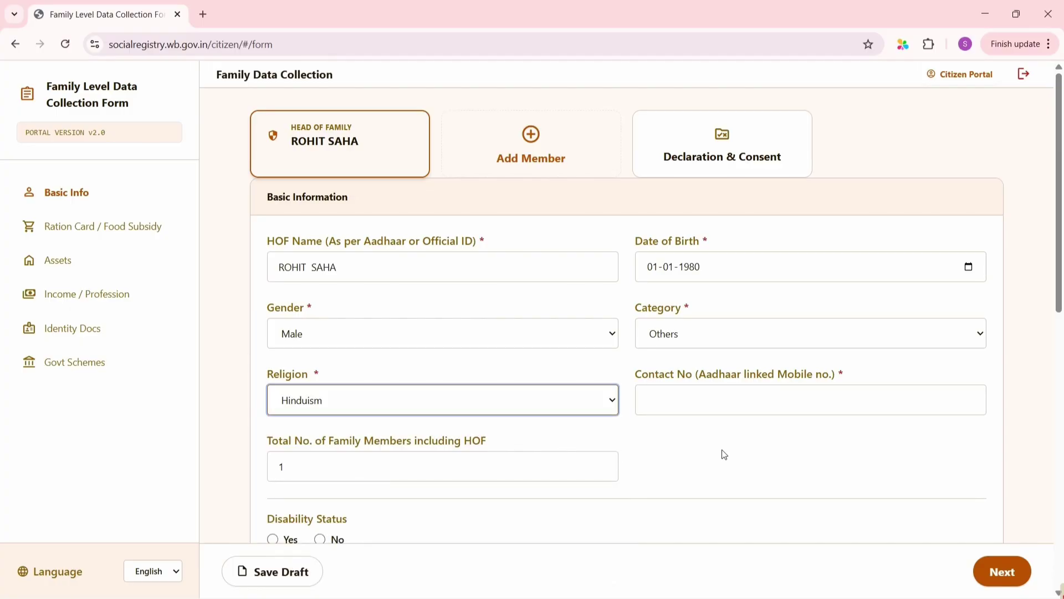
# Enter the head's contact mobile number, 3 family members, and mark no disability
pyautogui.click(692, 410)
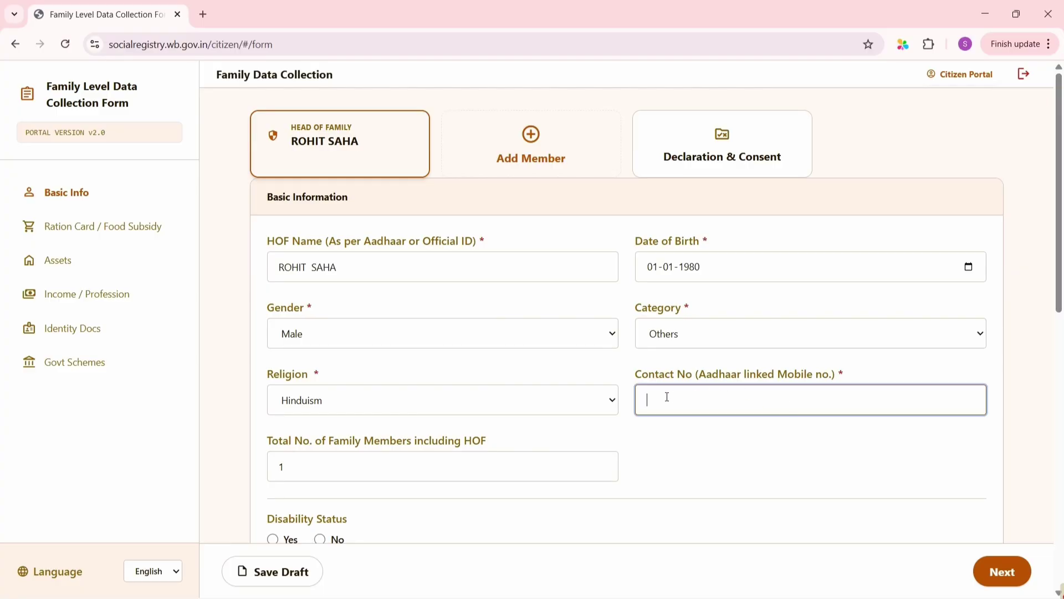
pyautogui.scroll(-3, 433, 434)
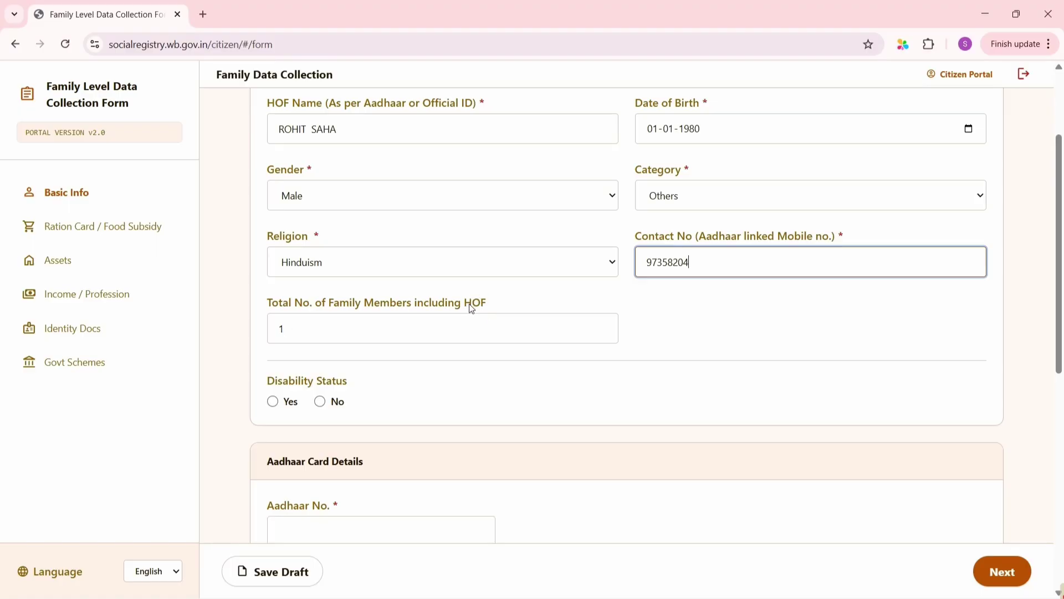
pyautogui.click(296, 333)
pyautogui.write('3')
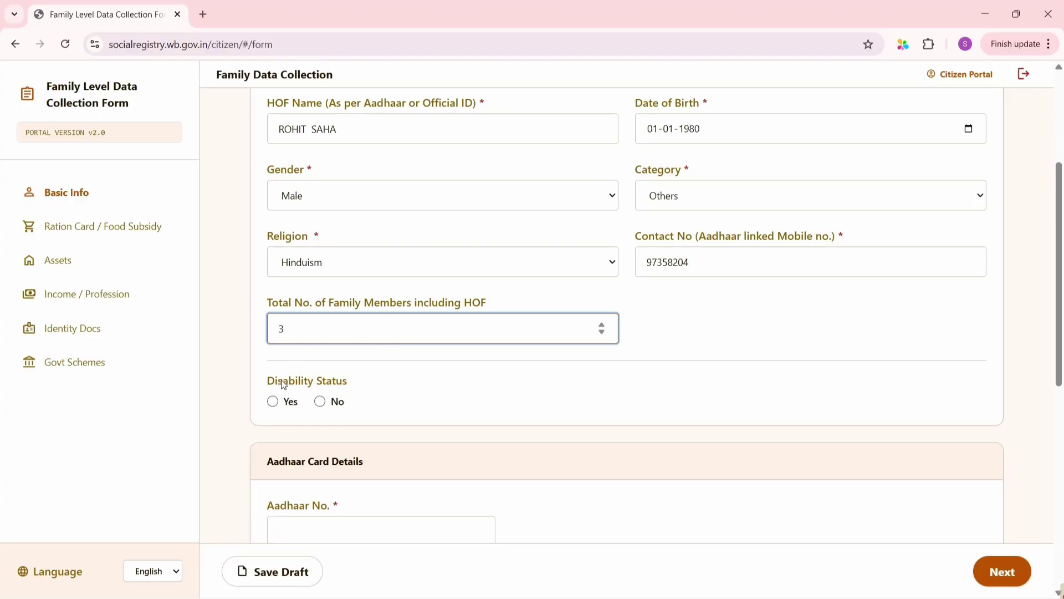
pyautogui.scroll(-1, 282, 383)
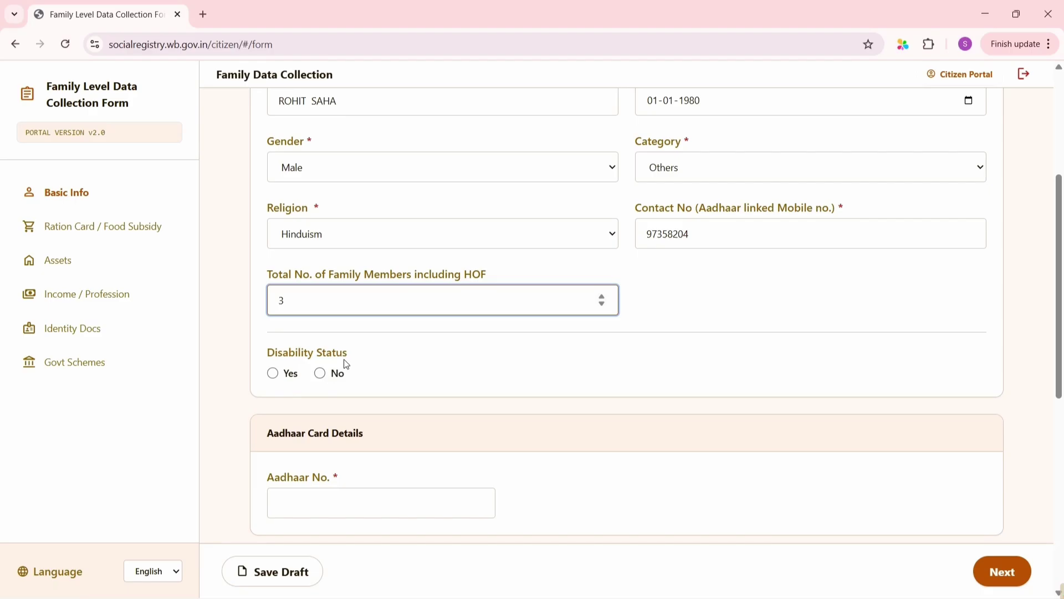
pyautogui.scroll(2, 345, 364)
pyautogui.scroll(-3, 345, 364)
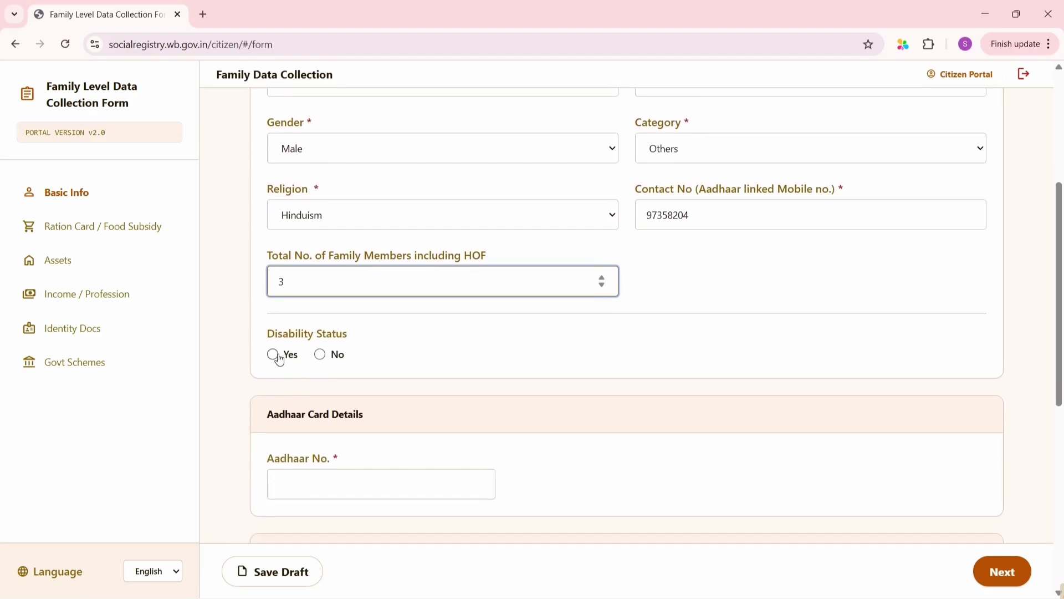
pyautogui.click(323, 355)
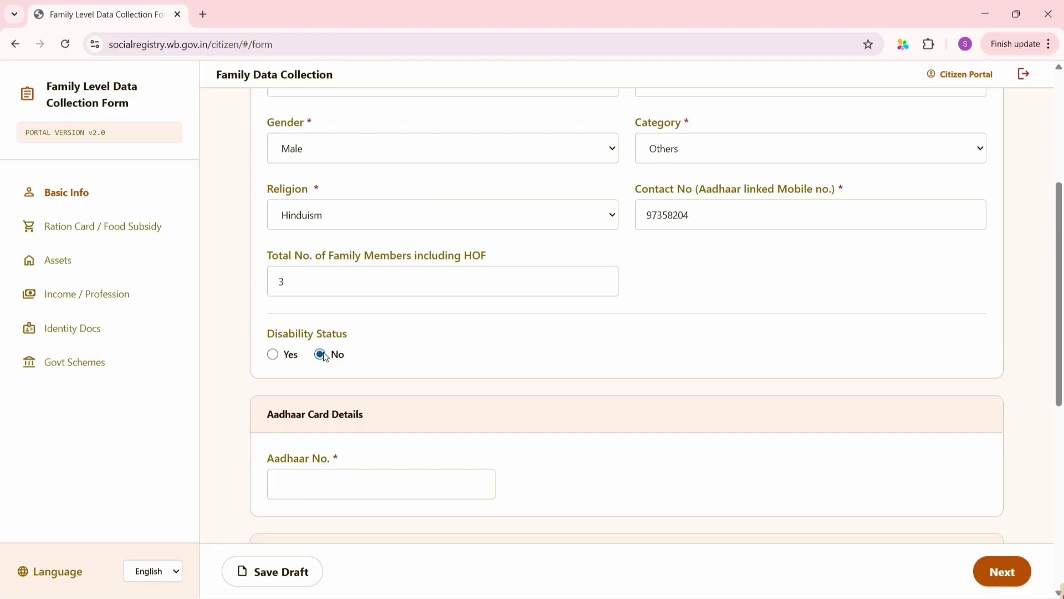
pyautogui.scroll(4, 393, 309)
# Enter the head's Aadhaar number in the Aadhaar field
pyautogui.scroll(-4, 392, 309)
pyautogui.press('Tab')
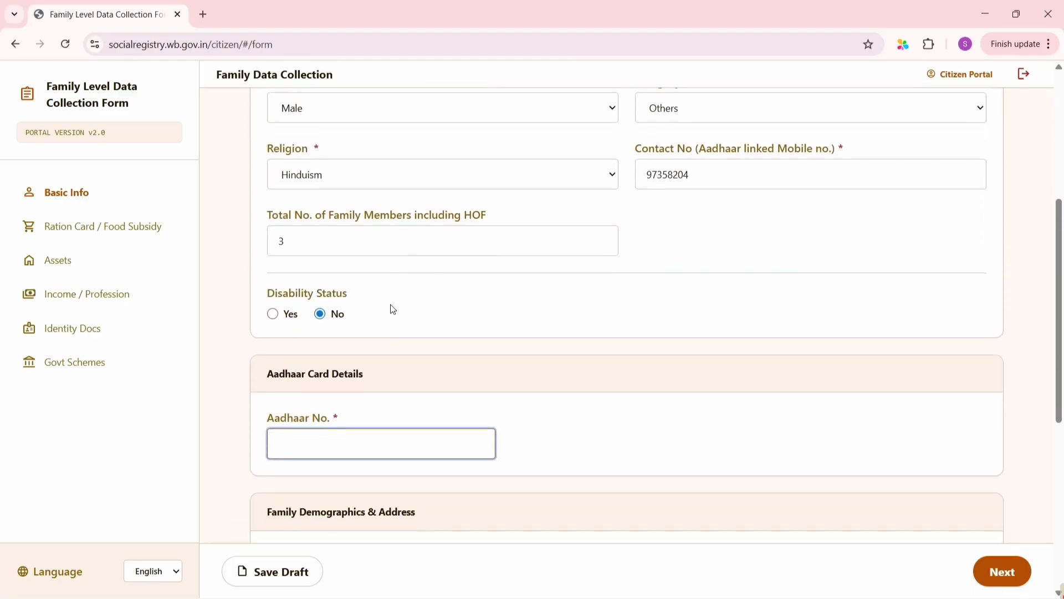
pyautogui.scroll(-3, 393, 309)
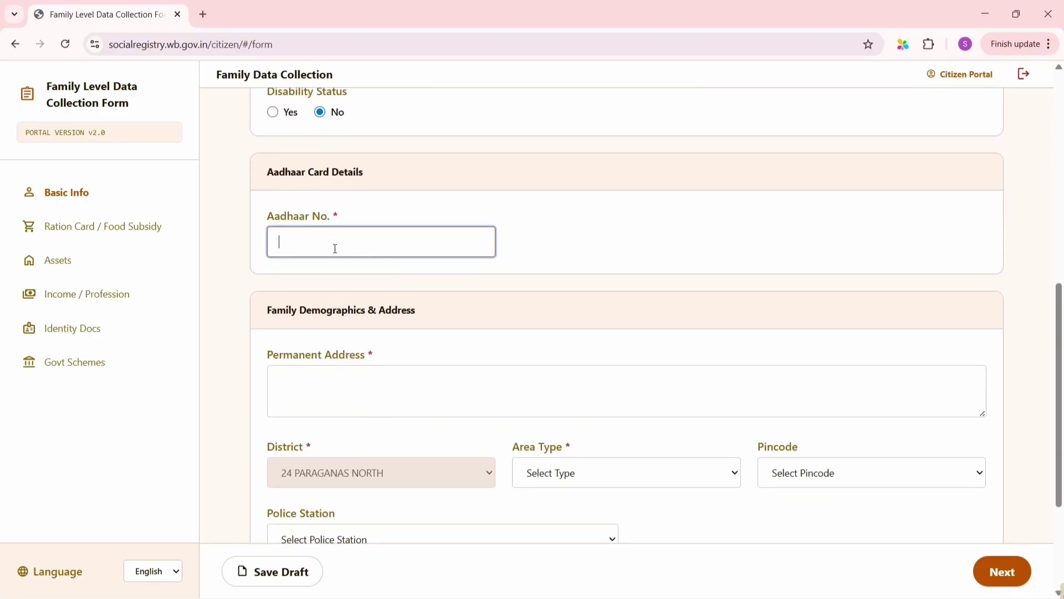
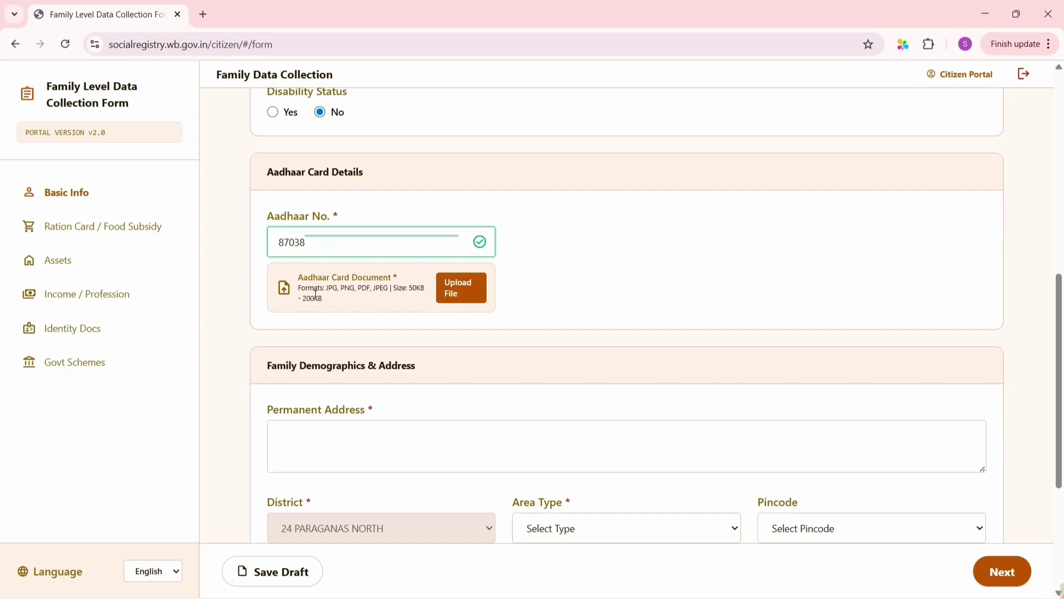
# Upload the Aadhaar card image from the Downloads folder
pyautogui.click(460, 297)
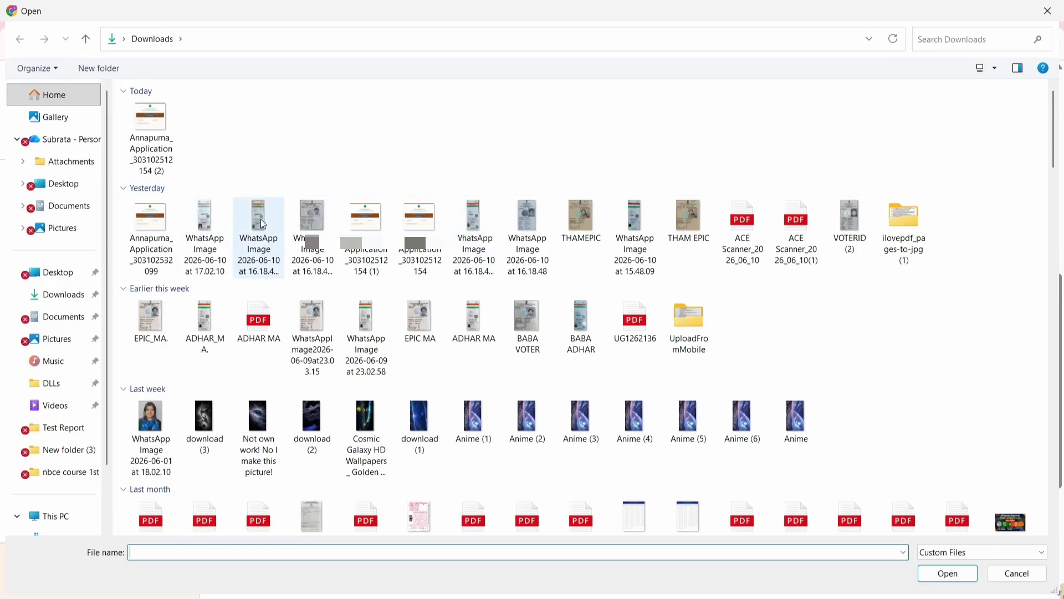
pyautogui.click(276, 232)
pyautogui.click(948, 577)
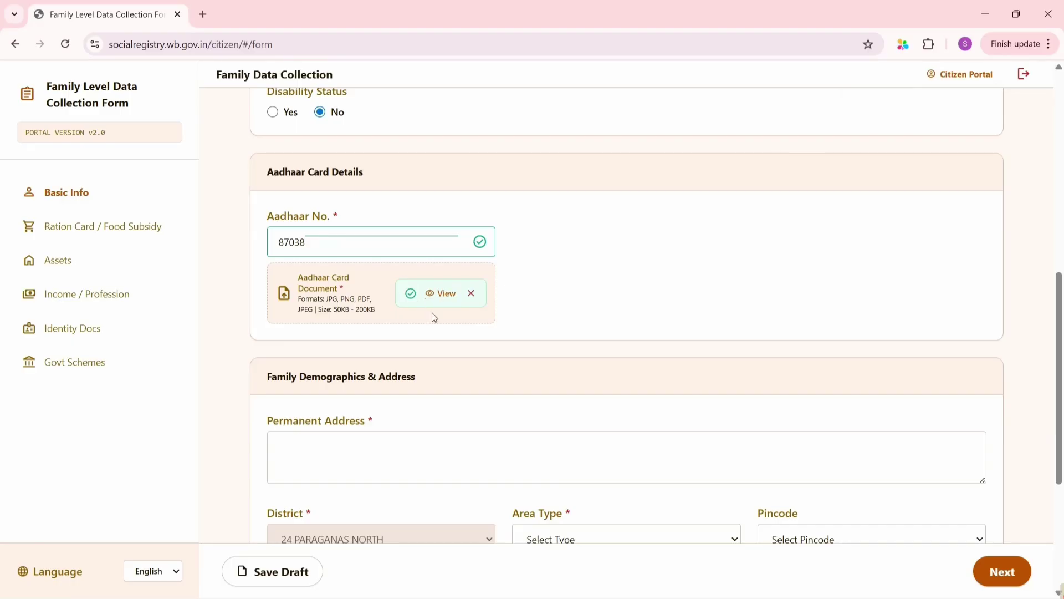
pyautogui.scroll(-3, 431, 305)
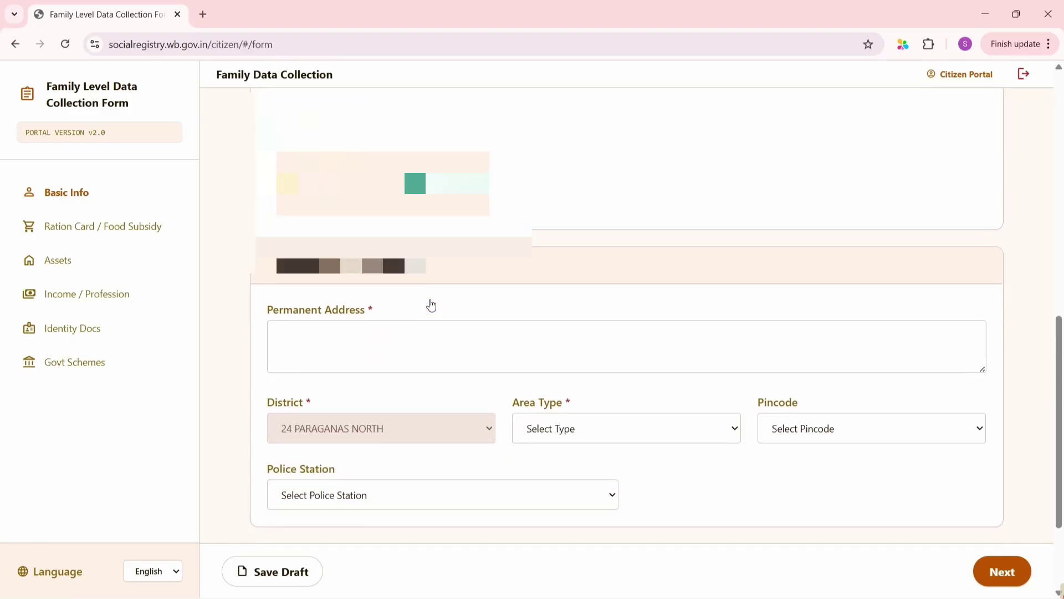
pyautogui.scroll(1, 431, 300)
# In a new tab, find and open Pi7's Reduce Image Size In KB page
pyautogui.click(203, 15)
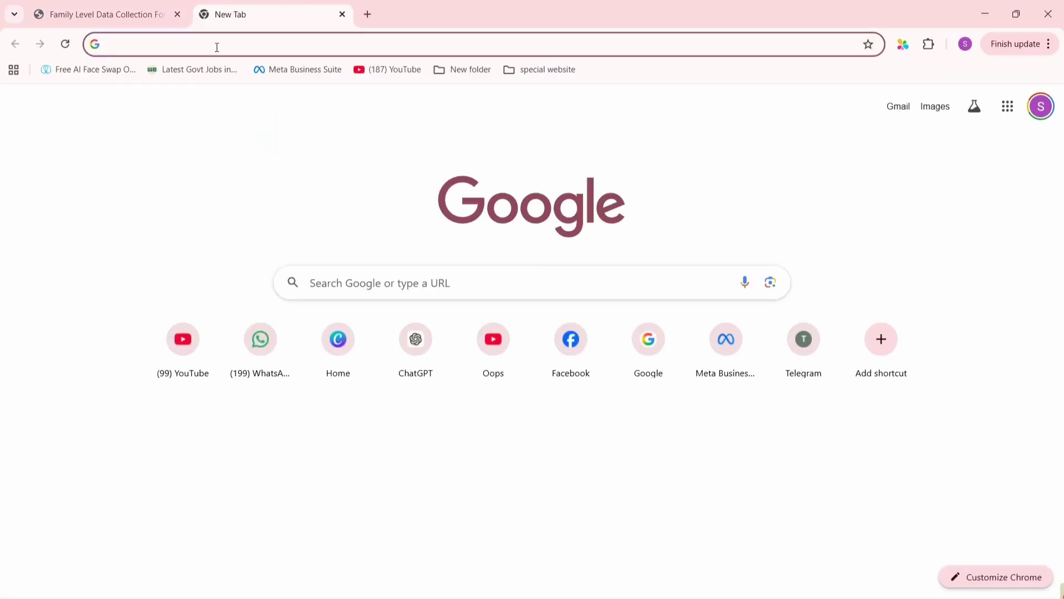
pyautogui.write('IMAGE')
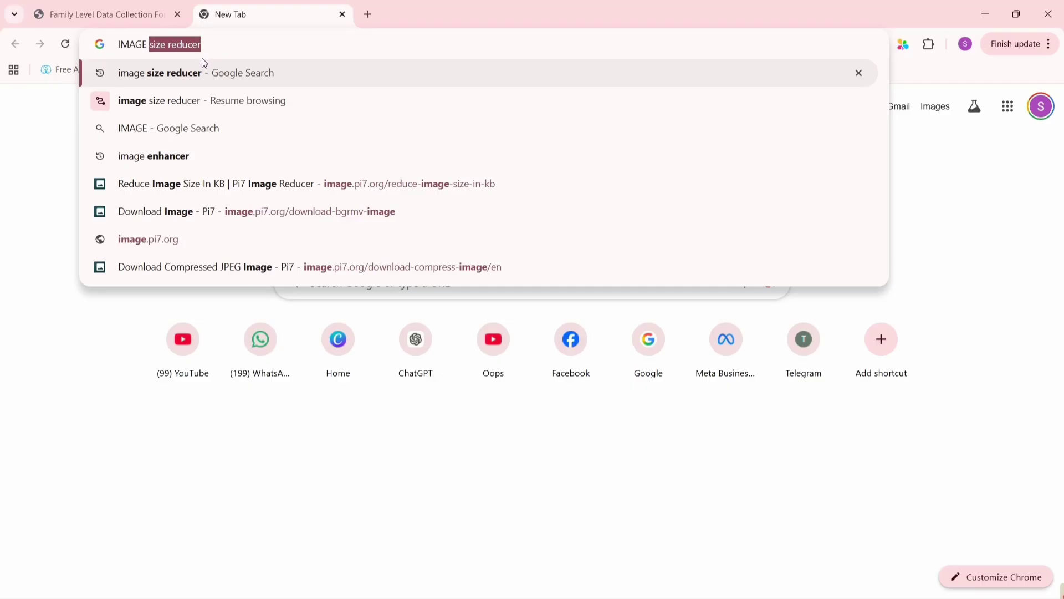
pyautogui.click(201, 73)
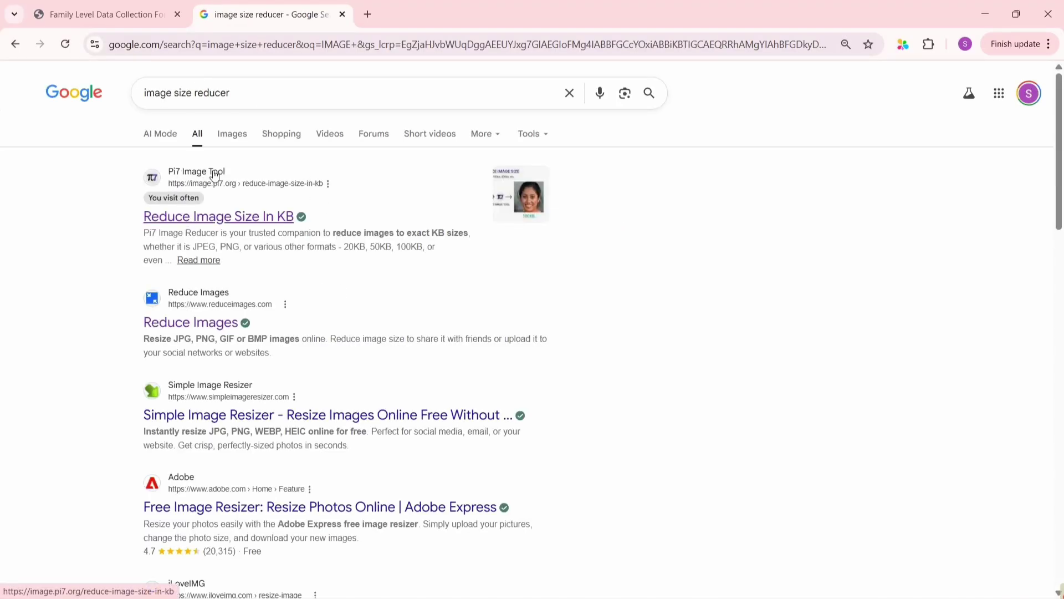
pyautogui.click(232, 220)
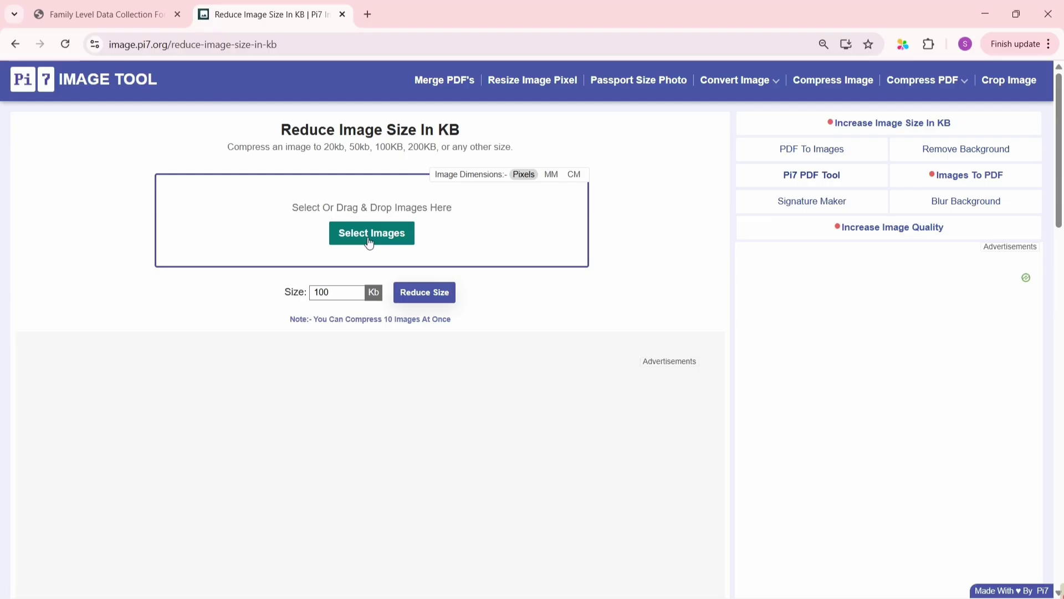
# Compress today's application image to 100 KB, download it, and return to the form
pyautogui.click(370, 243)
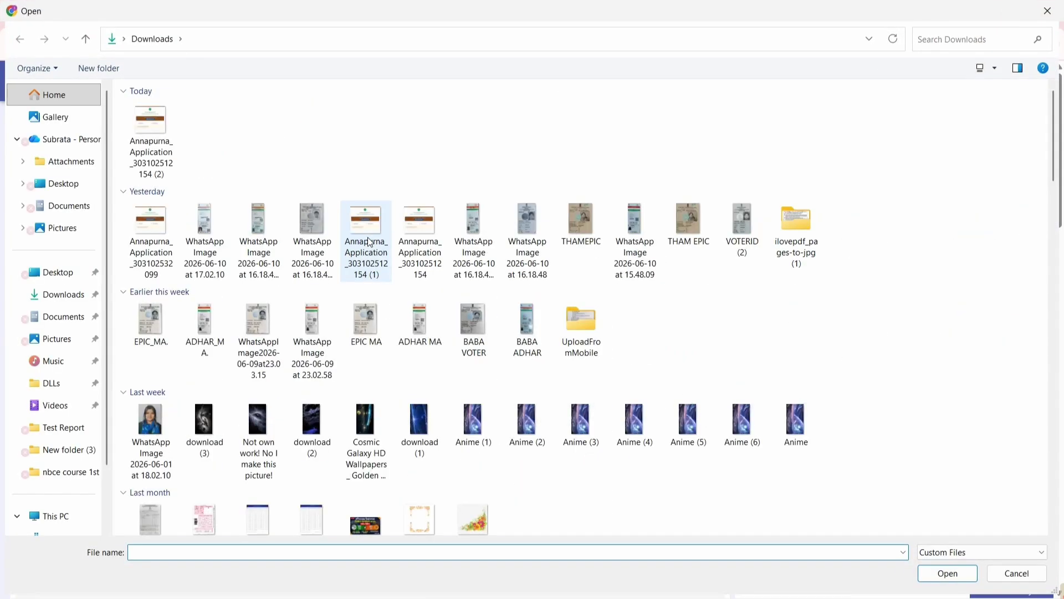
pyautogui.click(142, 122)
pyautogui.doubleClick(142, 121)
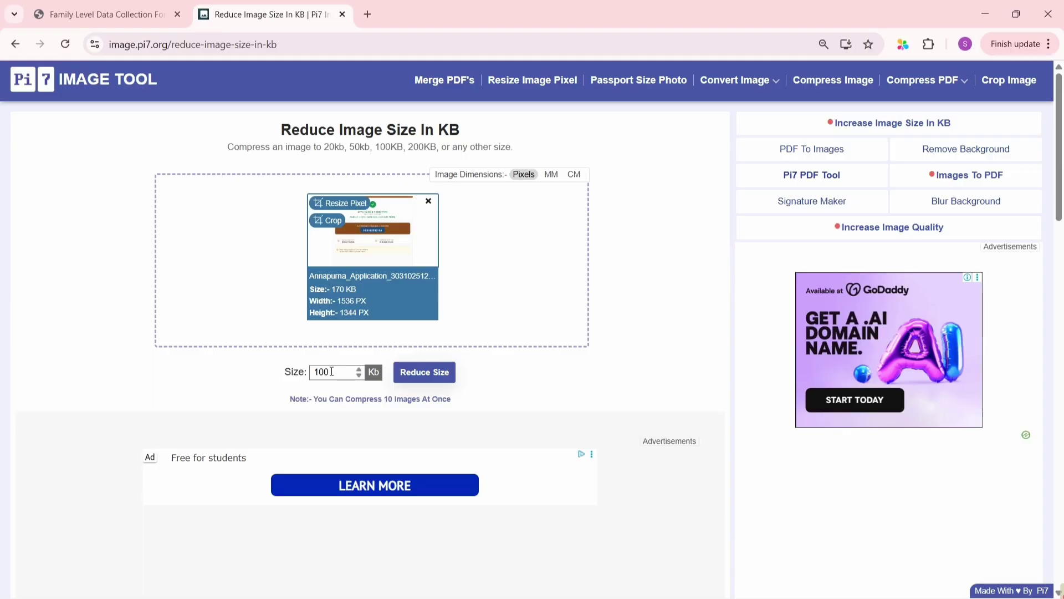
pyautogui.click(425, 380)
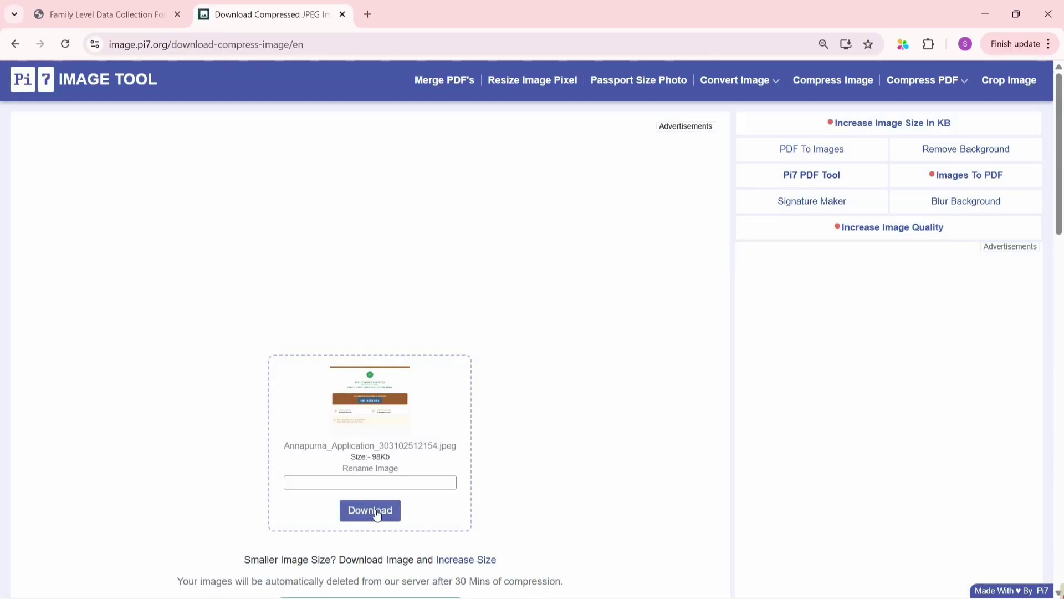
pyautogui.scroll(-1, 408, 473)
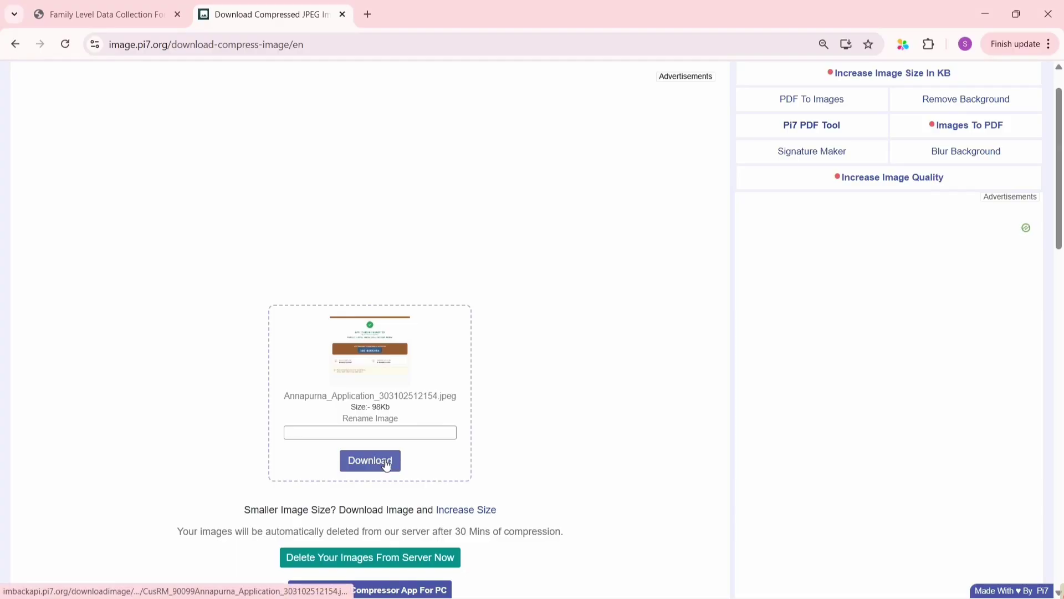
pyautogui.click(386, 462)
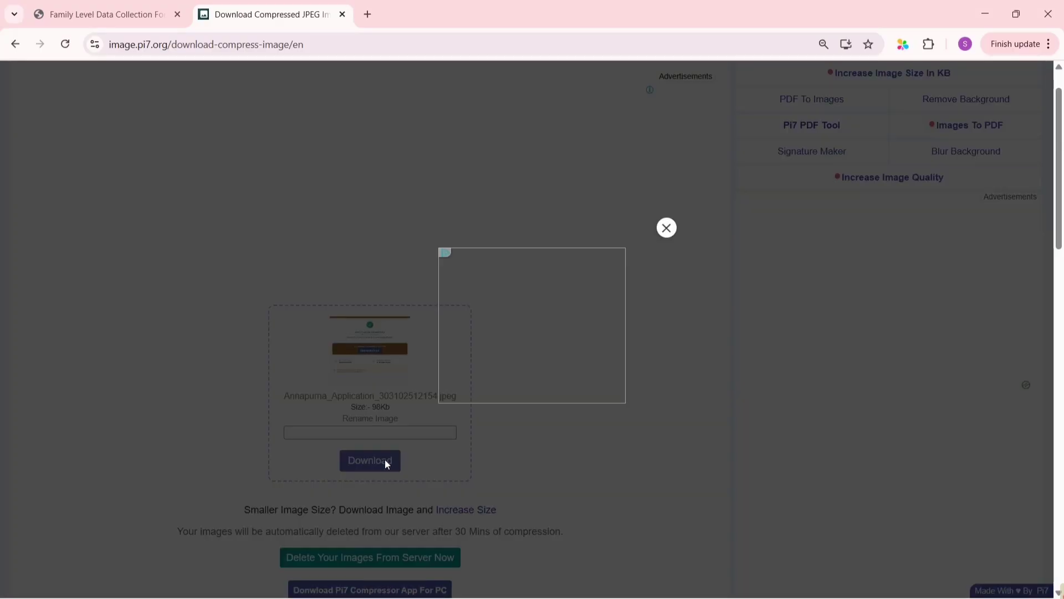
pyautogui.click(666, 227)
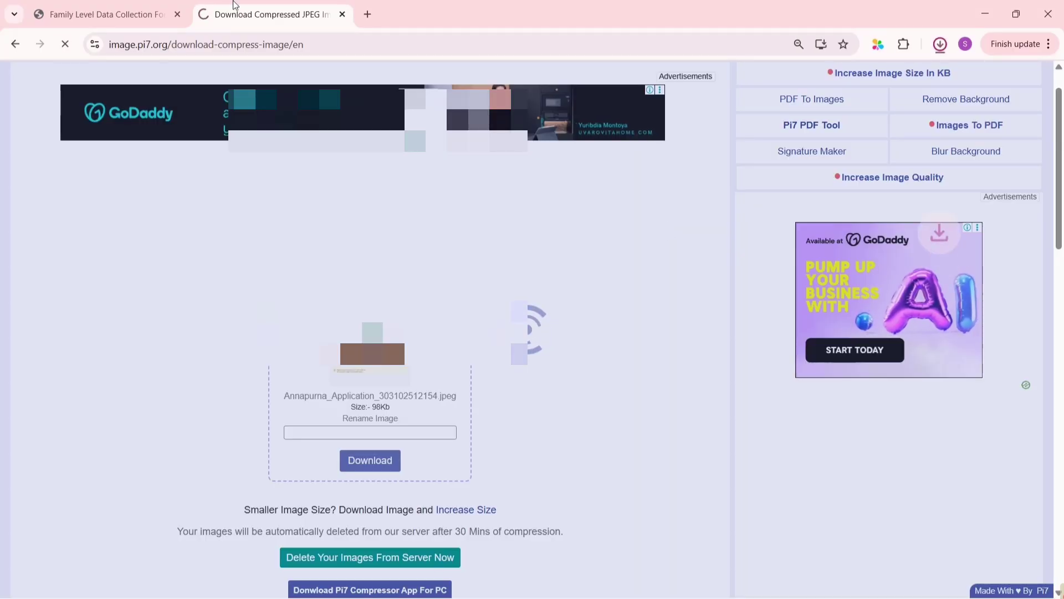
pyautogui.click(73, 5)
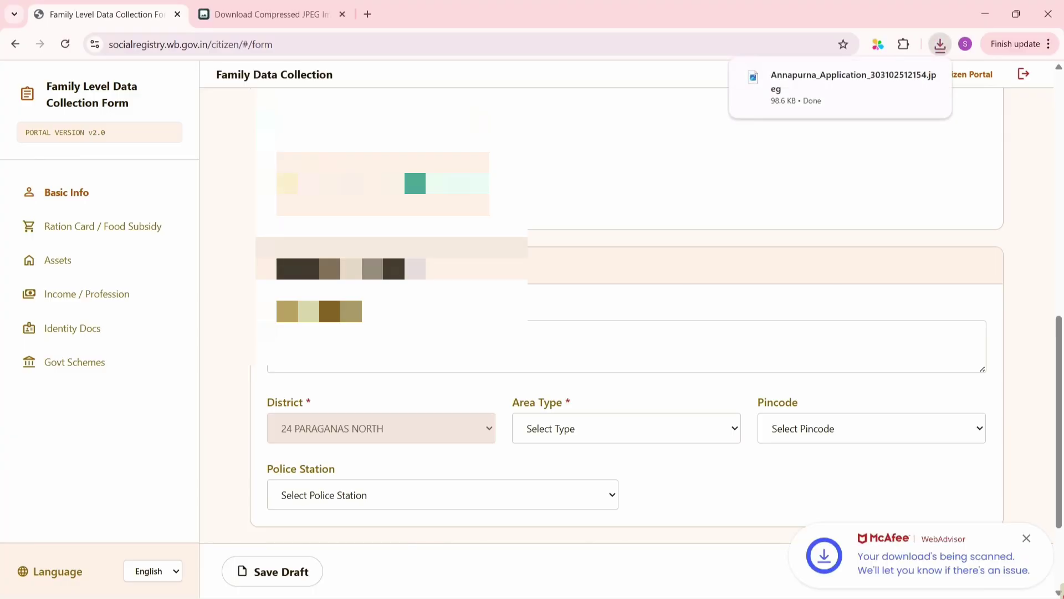
# Type ASHOKENAGAR into the Permanent Address field under Family Demographics & Address
pyautogui.scroll(1, 348, 101)
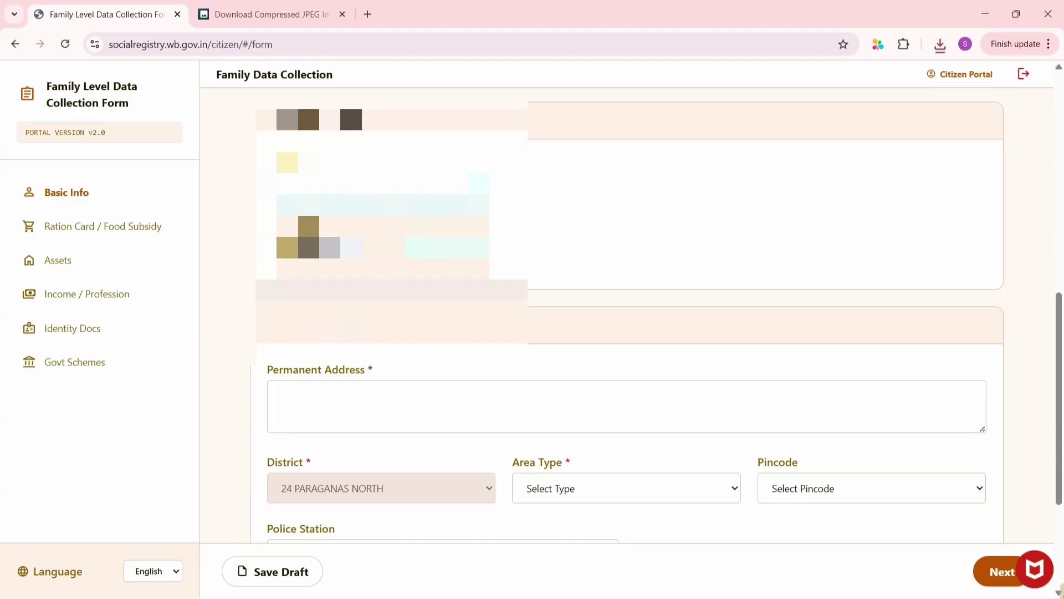
pyautogui.scroll(-2, 348, 101)
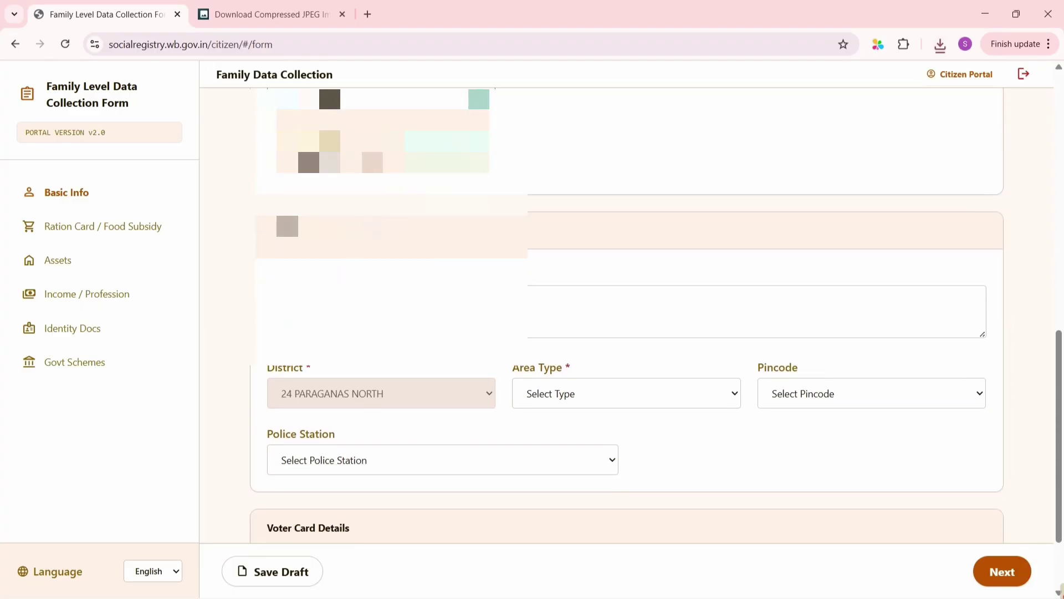
pyautogui.scroll(-1, 323, 244)
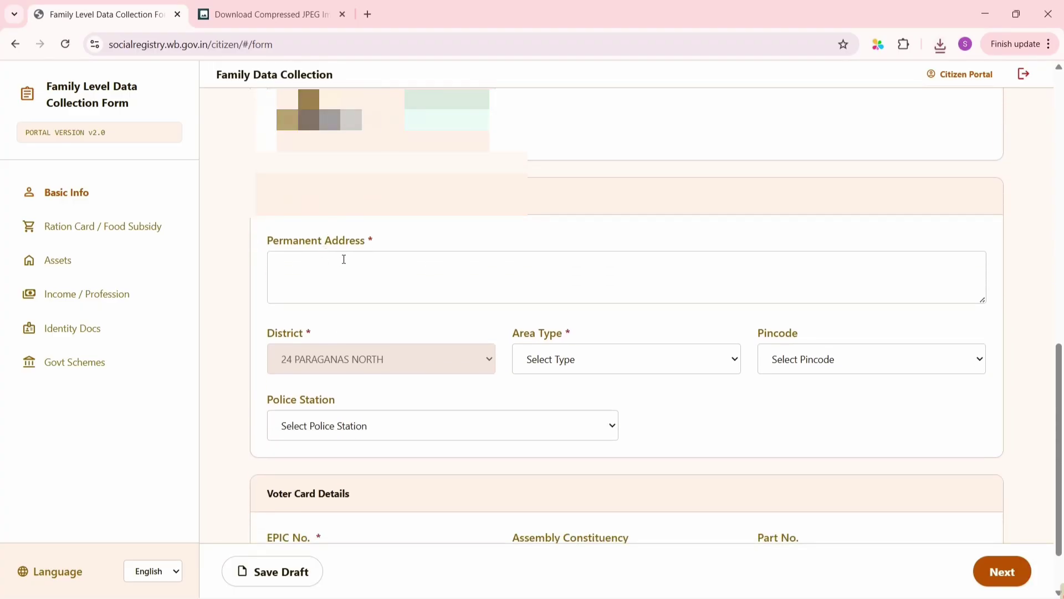
pyautogui.click(344, 259)
pyautogui.write('AS')
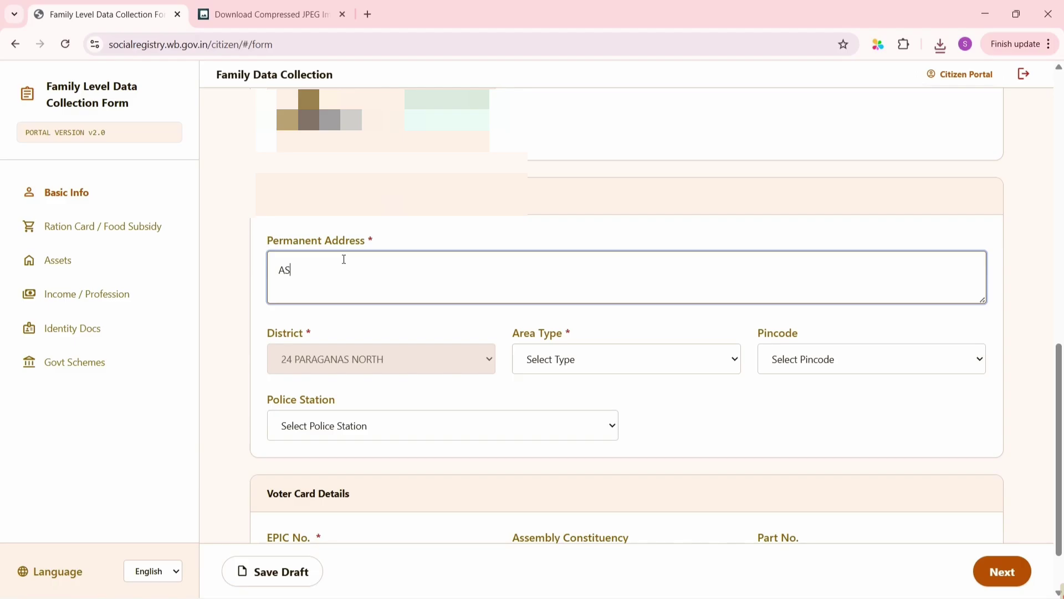
pyautogui.write('HOKENAGAR')
pyautogui.scroll(-1, 464, 301)
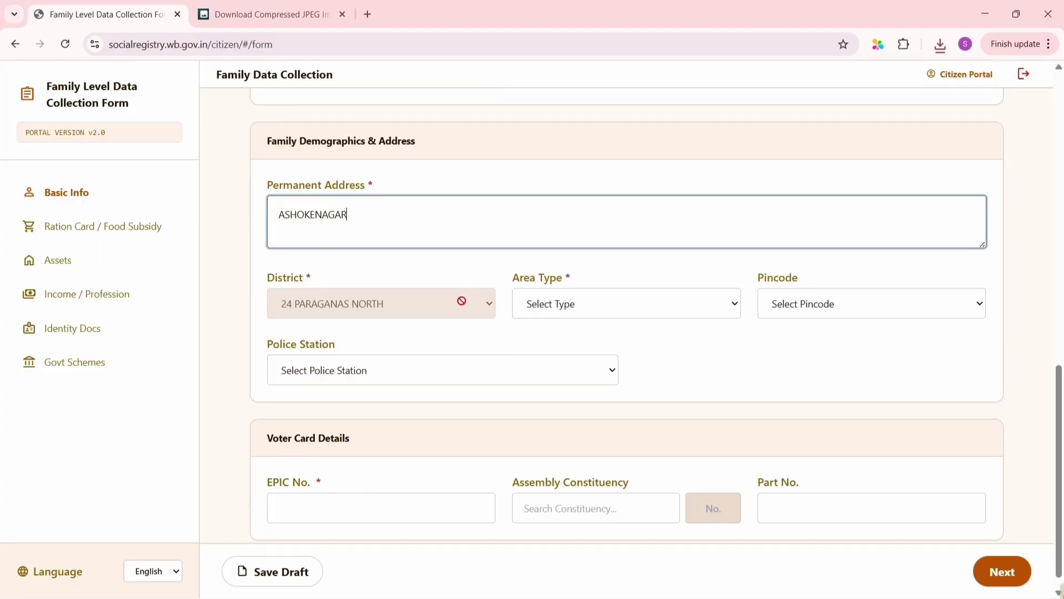
pyautogui.scroll(-1, 449, 293)
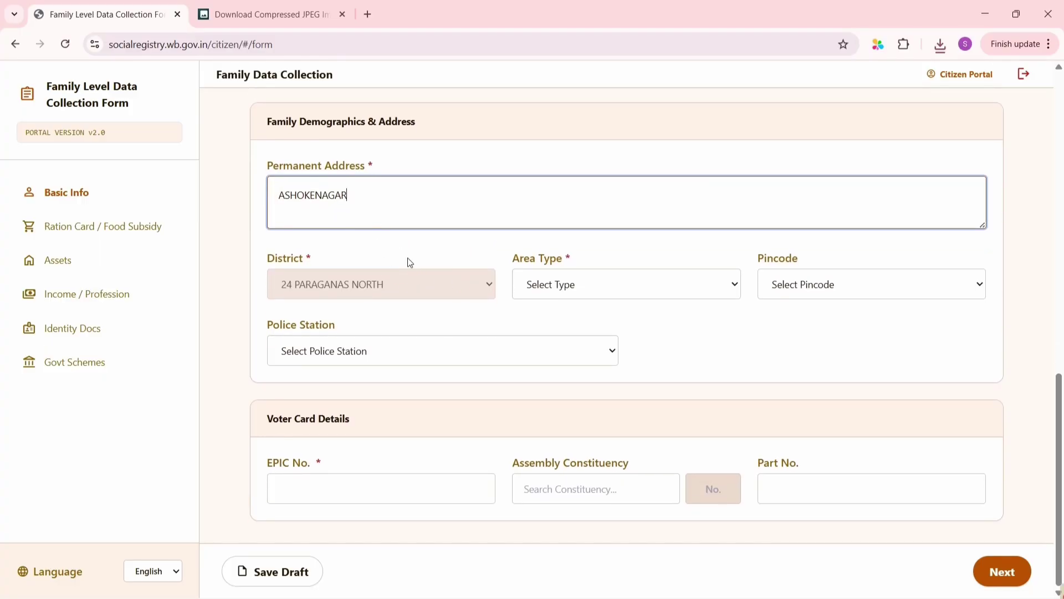
# Set area type Urban, pincode 700049 and post office Nimta SO
pyautogui.click(578, 283)
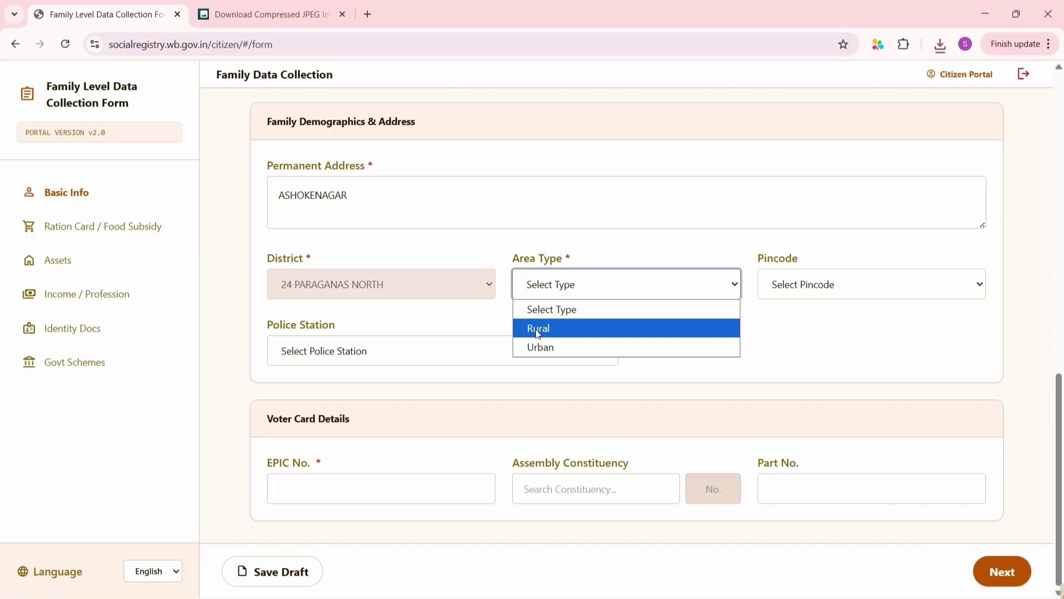
pyautogui.click(568, 347)
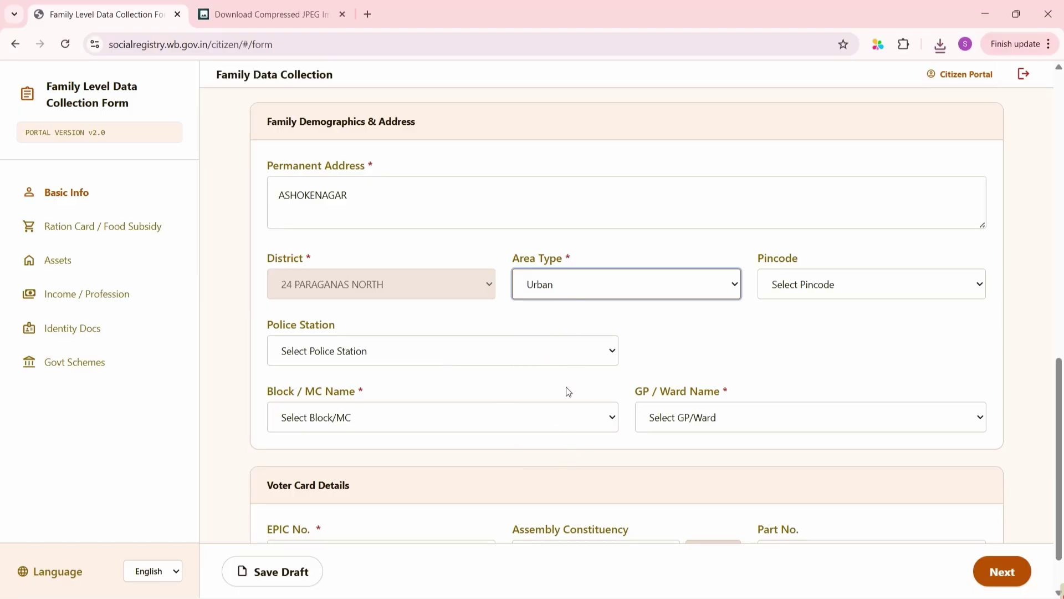
pyautogui.click(849, 288)
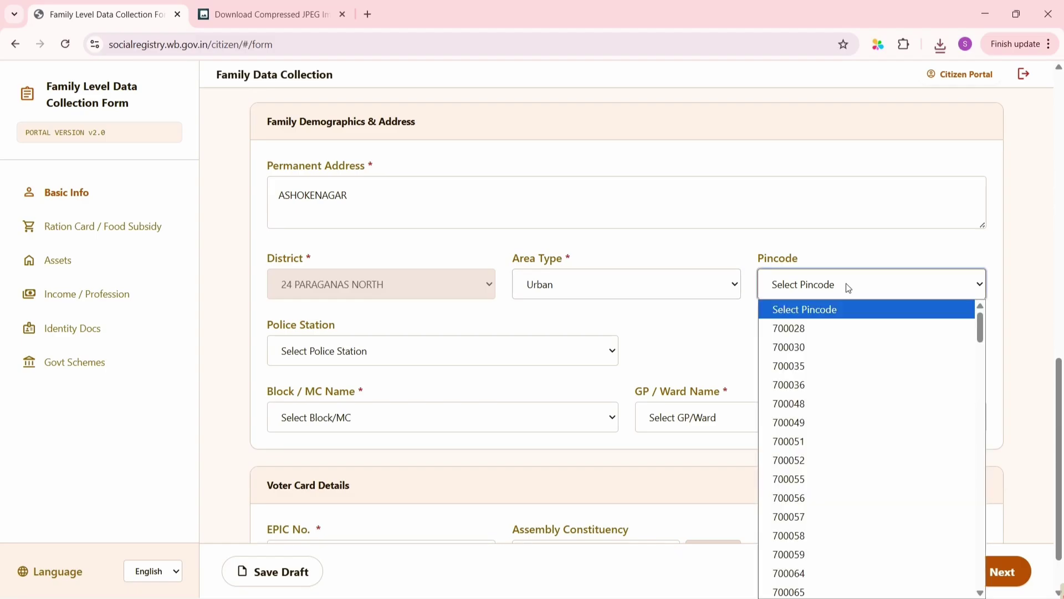
pyautogui.click(831, 425)
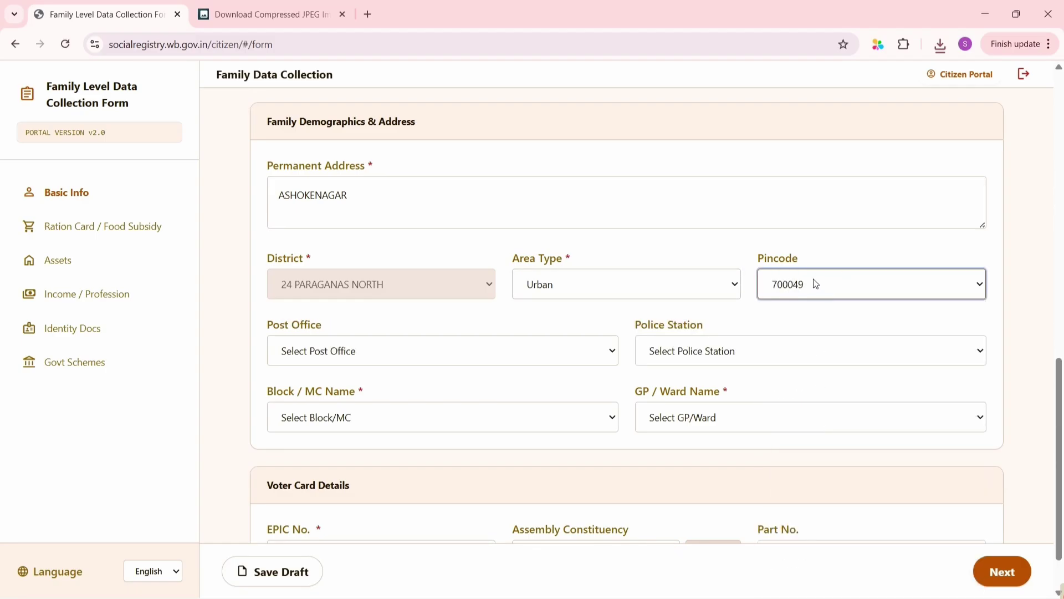
pyautogui.click(324, 341)
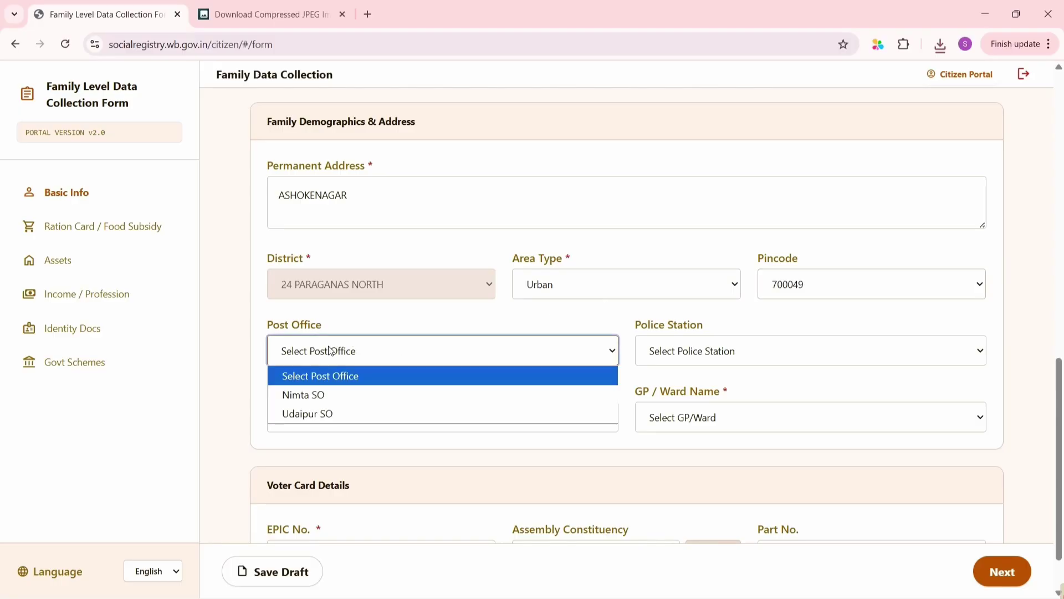
pyautogui.click(312, 393)
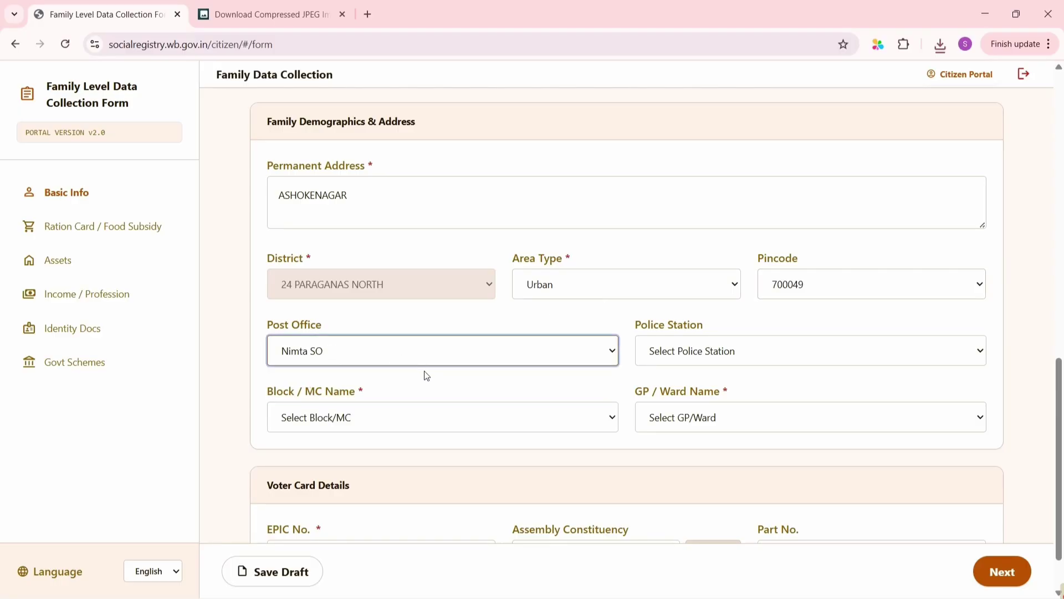
# Choose police station Bagdah PS, block Barasat and ward Barasat (M) - Ward No.14
pyautogui.click(729, 352)
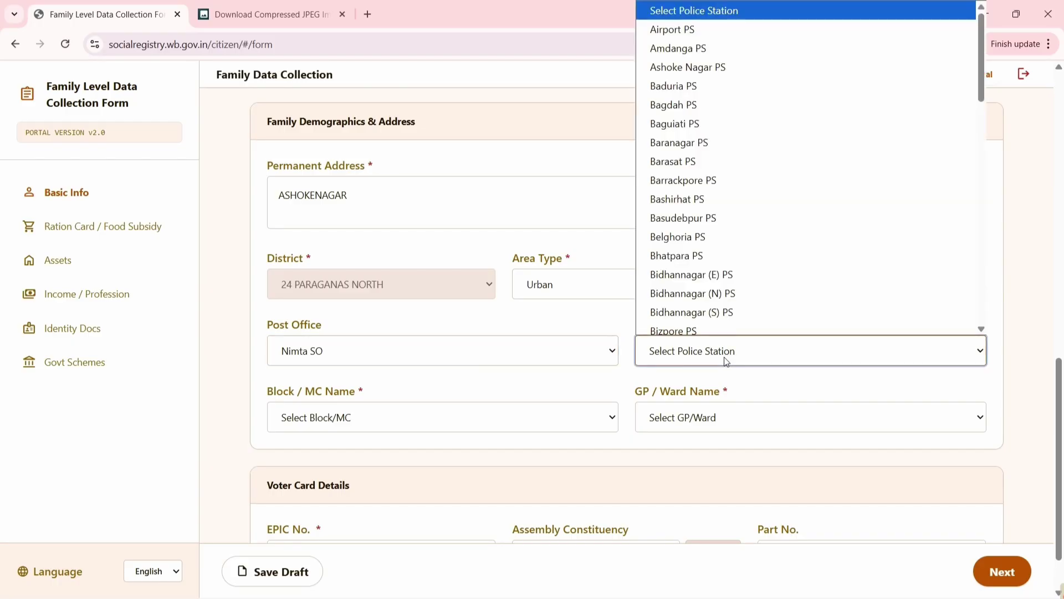
pyautogui.click(669, 101)
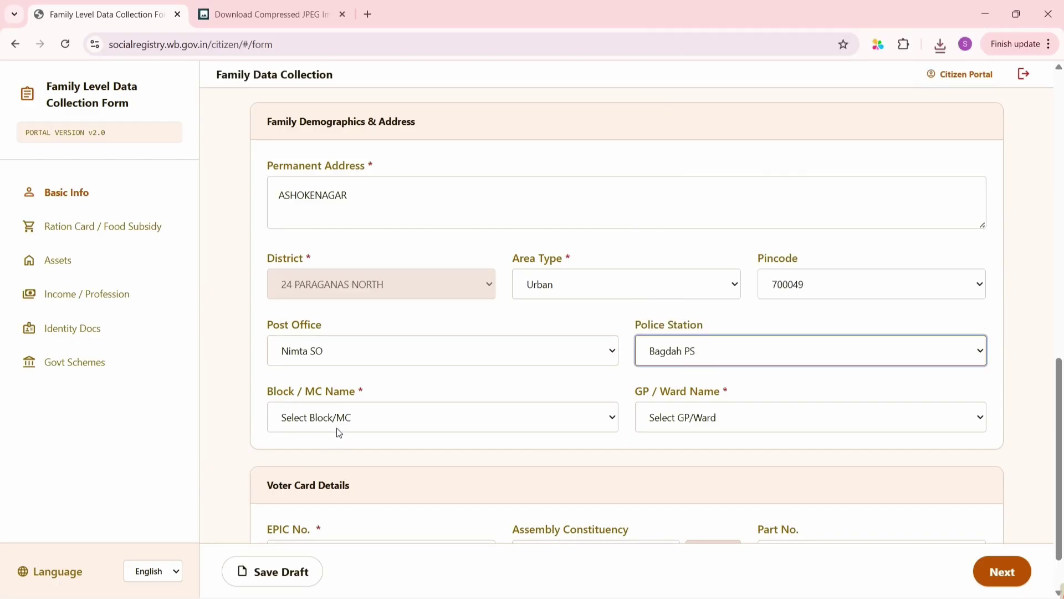
pyautogui.click(353, 423)
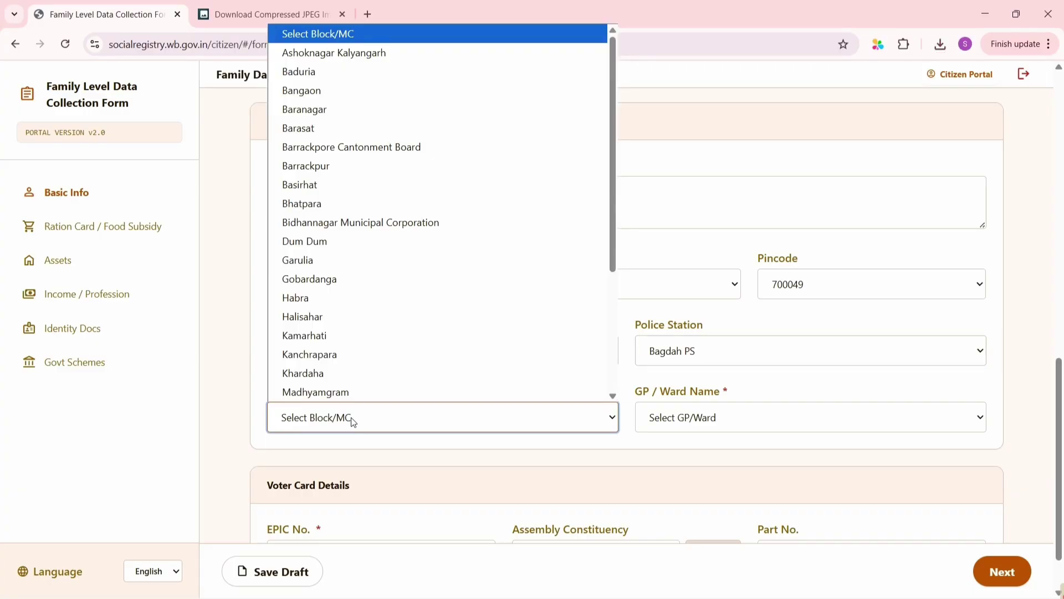
pyautogui.click(319, 130)
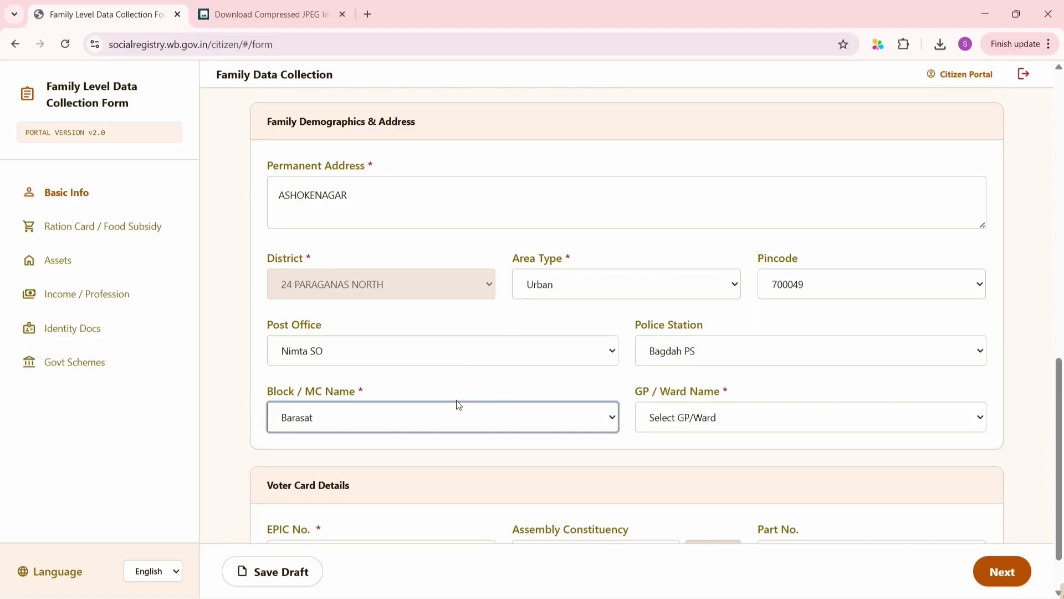
pyautogui.click(692, 418)
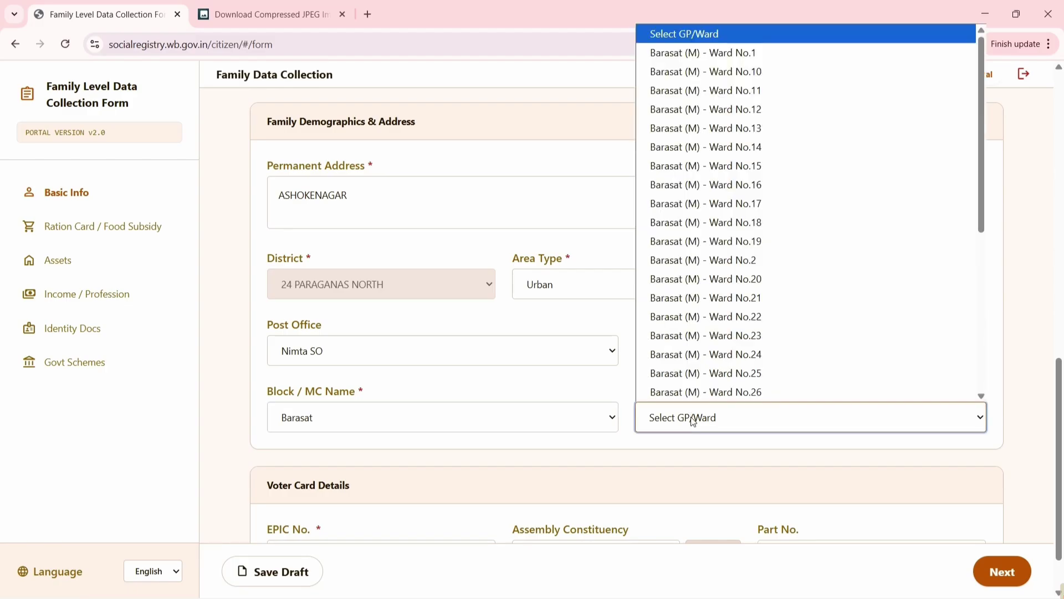
pyautogui.click(702, 156)
pyautogui.scroll(-1, 656, 352)
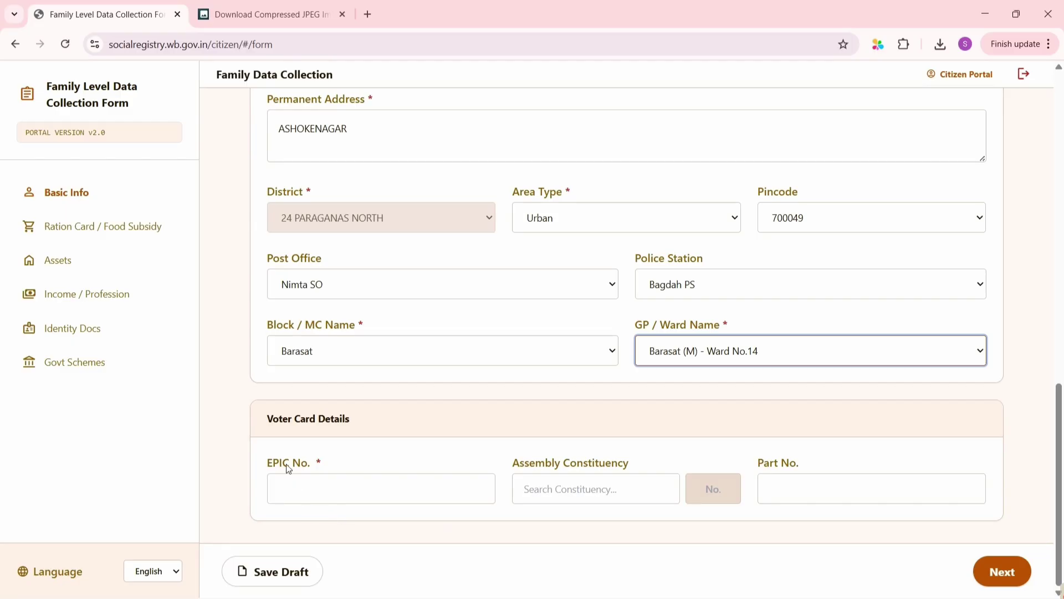
# Enter the voter card's EPIC number and upload the voter ID image from Downloads
pyautogui.click(314, 483)
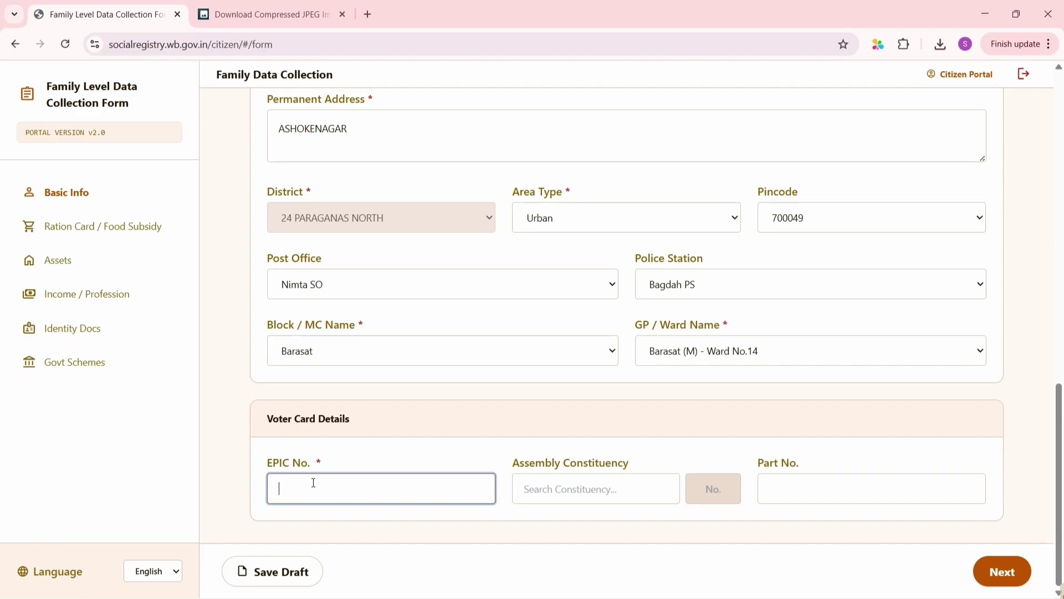
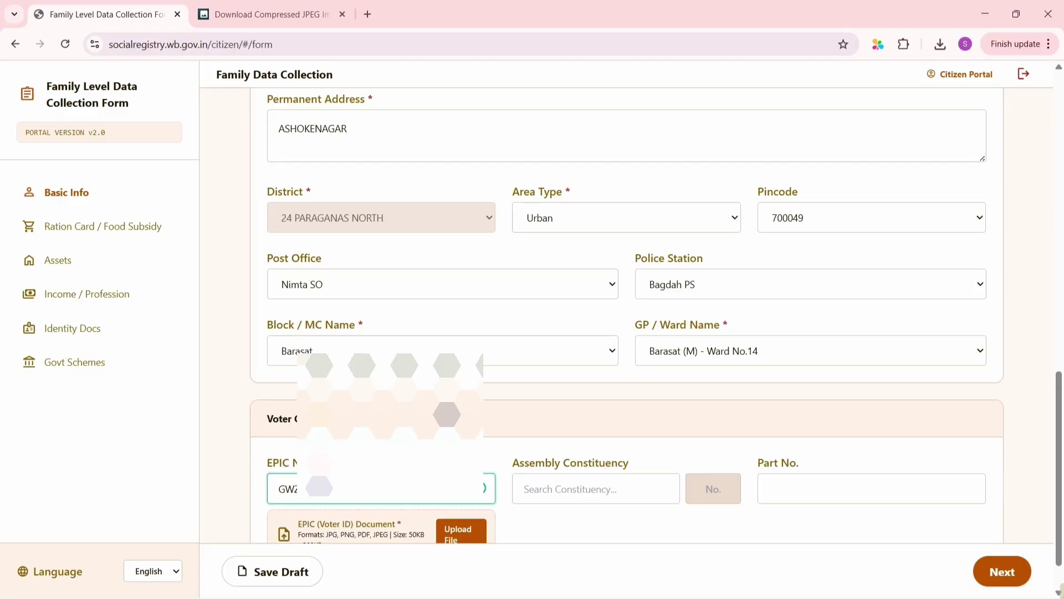
pyautogui.scroll(-1, 406, 497)
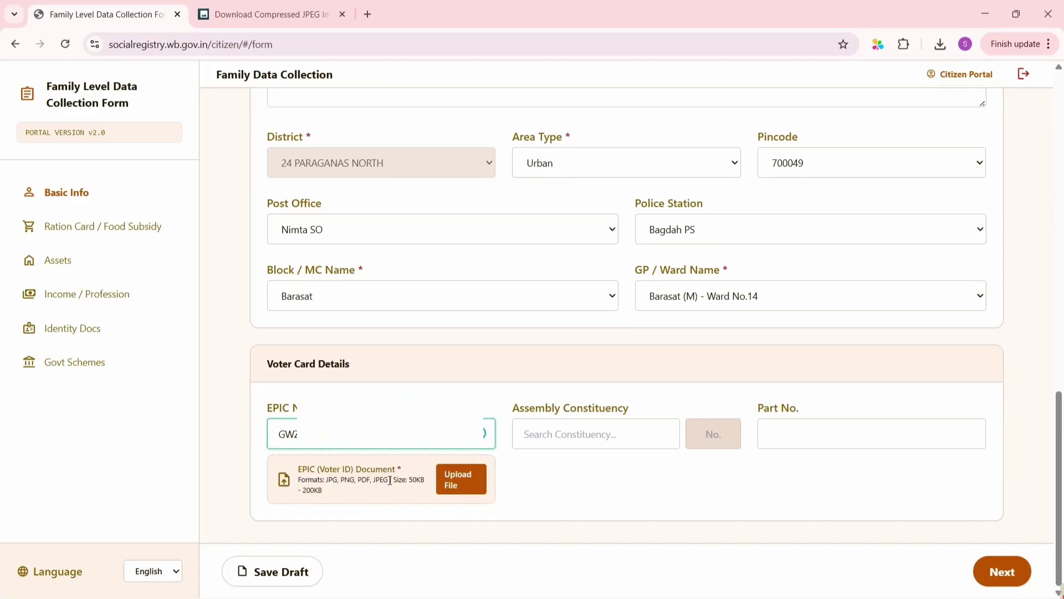
pyautogui.click(456, 484)
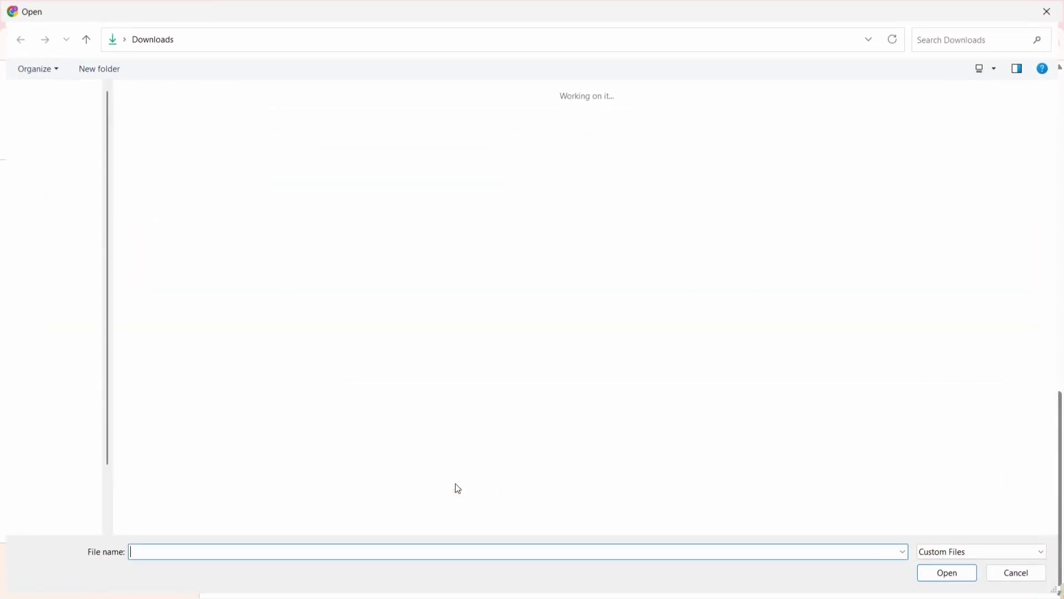
pyautogui.doubleClick(314, 244)
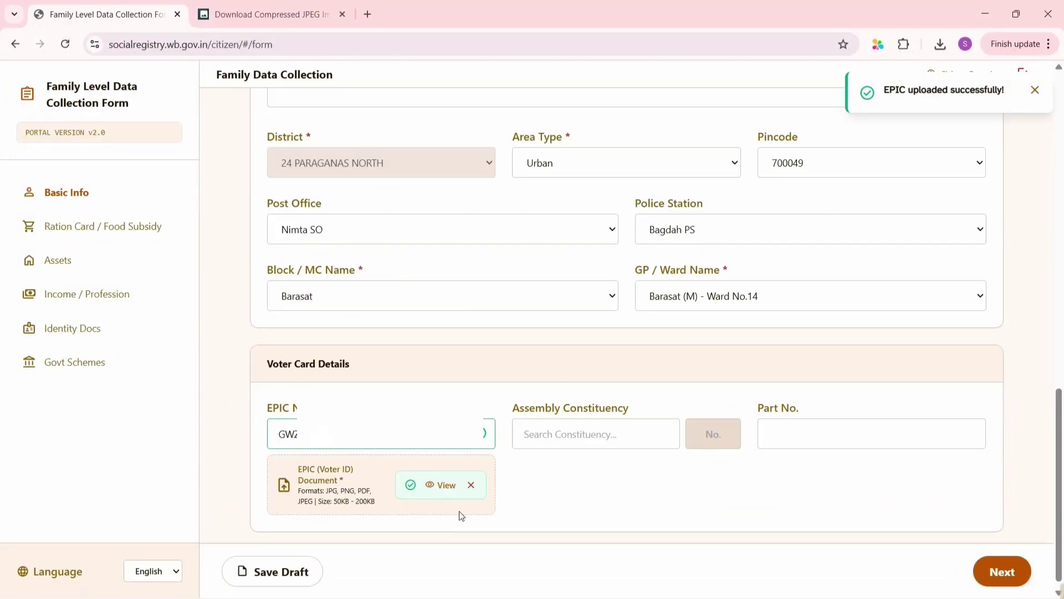
pyautogui.click(604, 445)
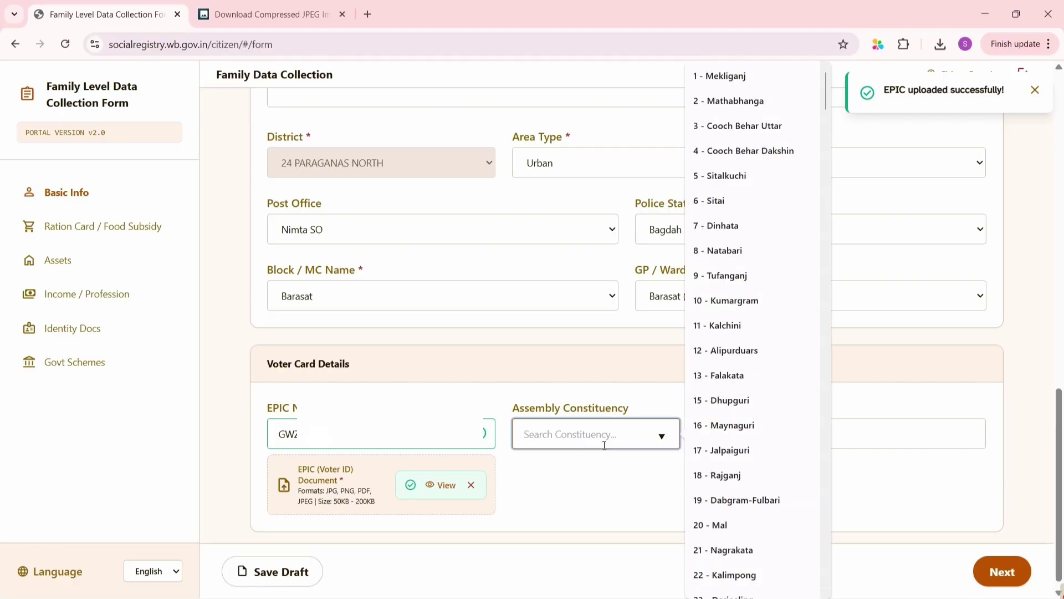
pyautogui.scroll(-5, 737, 480)
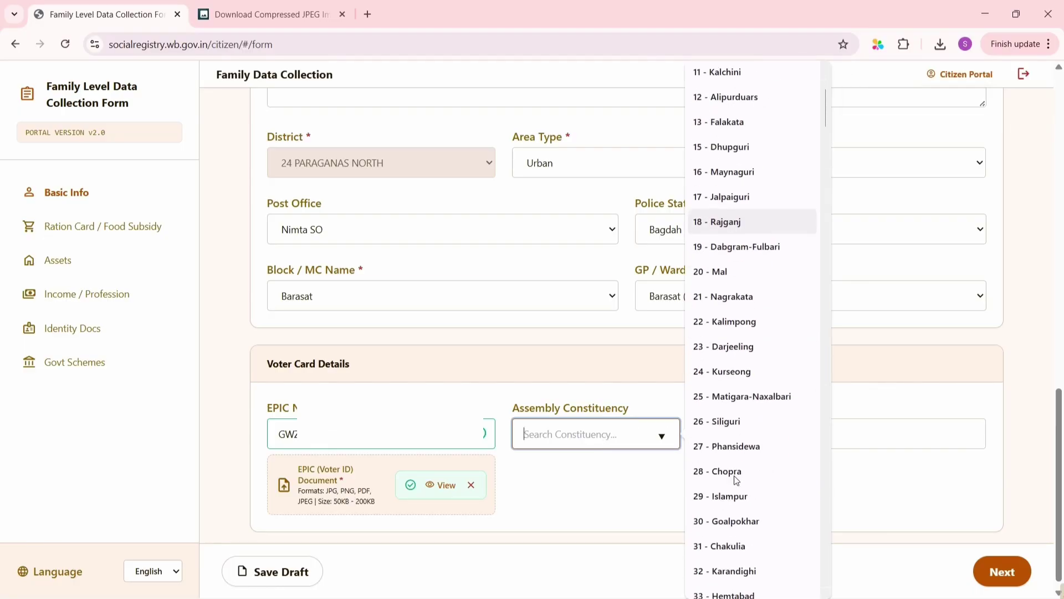
pyautogui.scroll(-20, 736, 480)
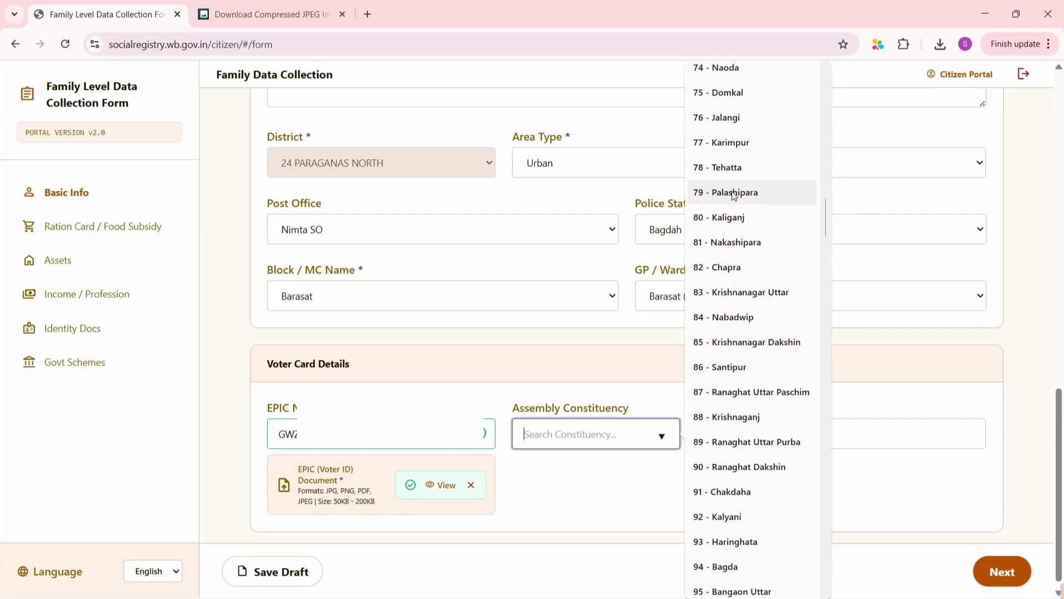
pyautogui.scroll(20, 733, 195)
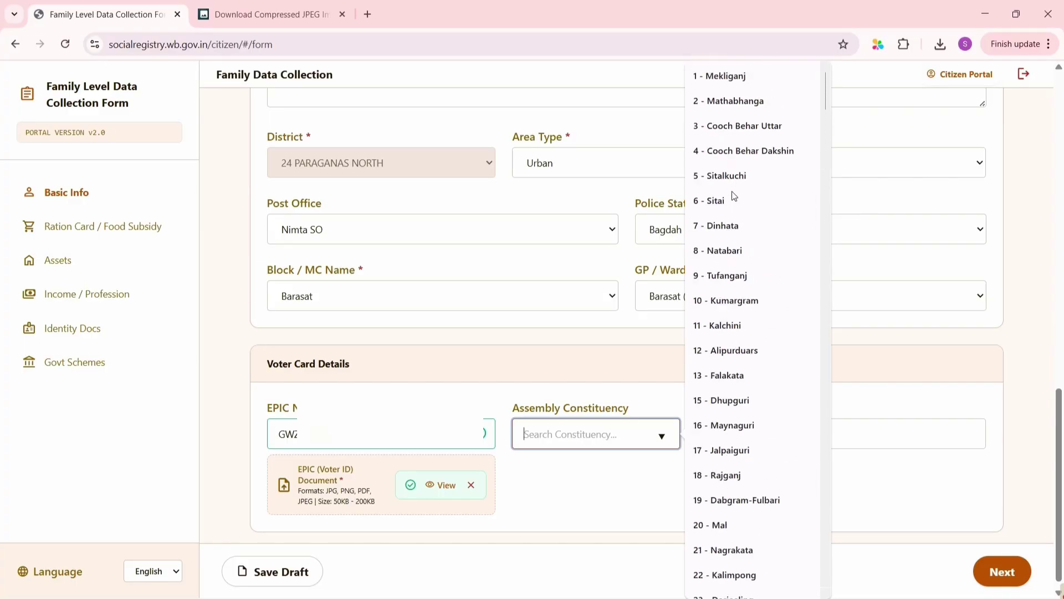
pyautogui.scroll(-20, 733, 195)
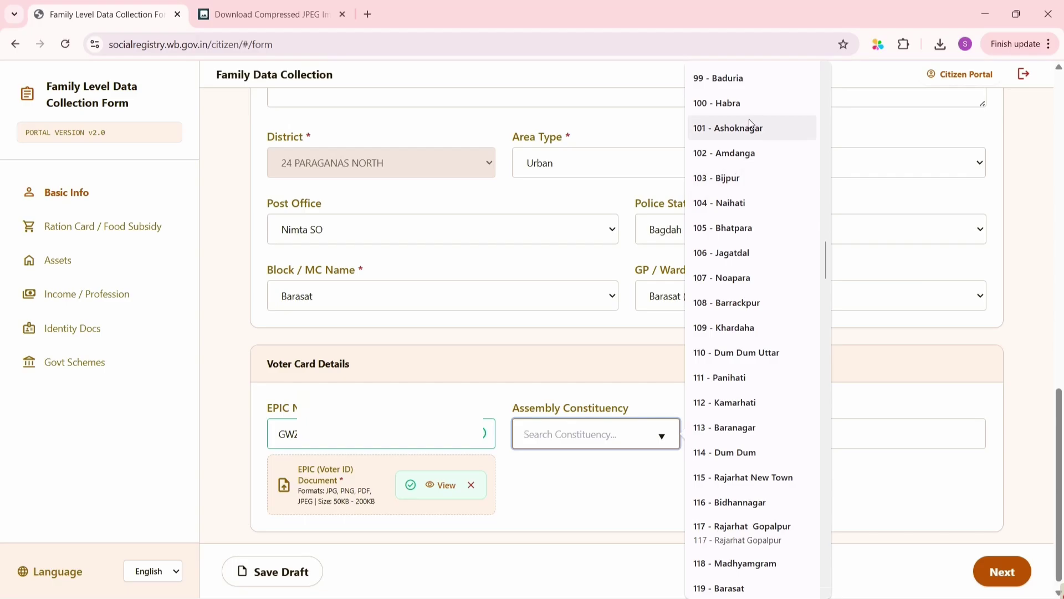
pyautogui.click(749, 123)
pyautogui.click(868, 423)
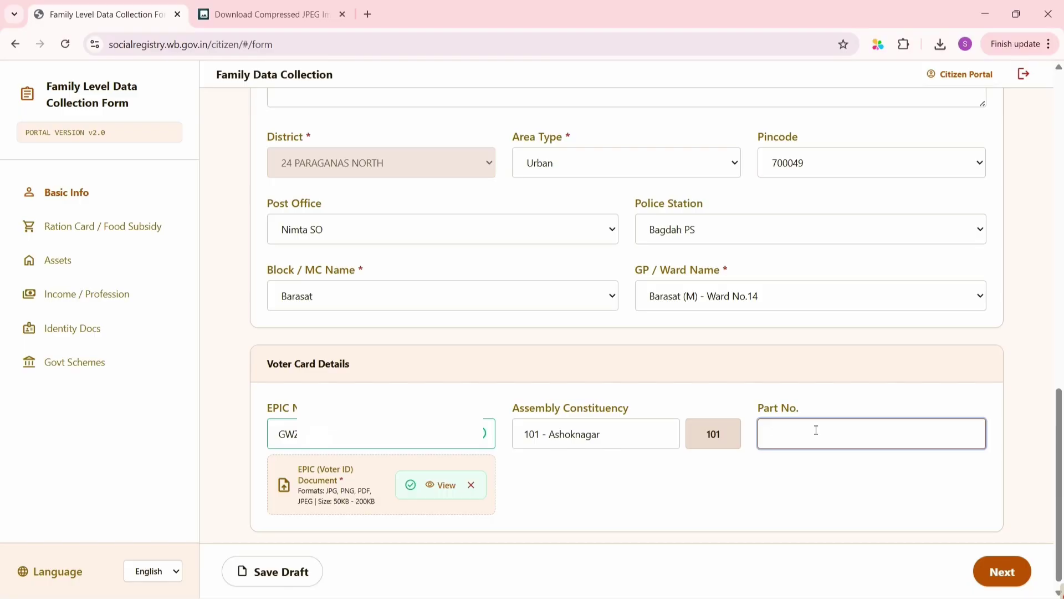
pyautogui.write('254')
pyautogui.click(1010, 576)
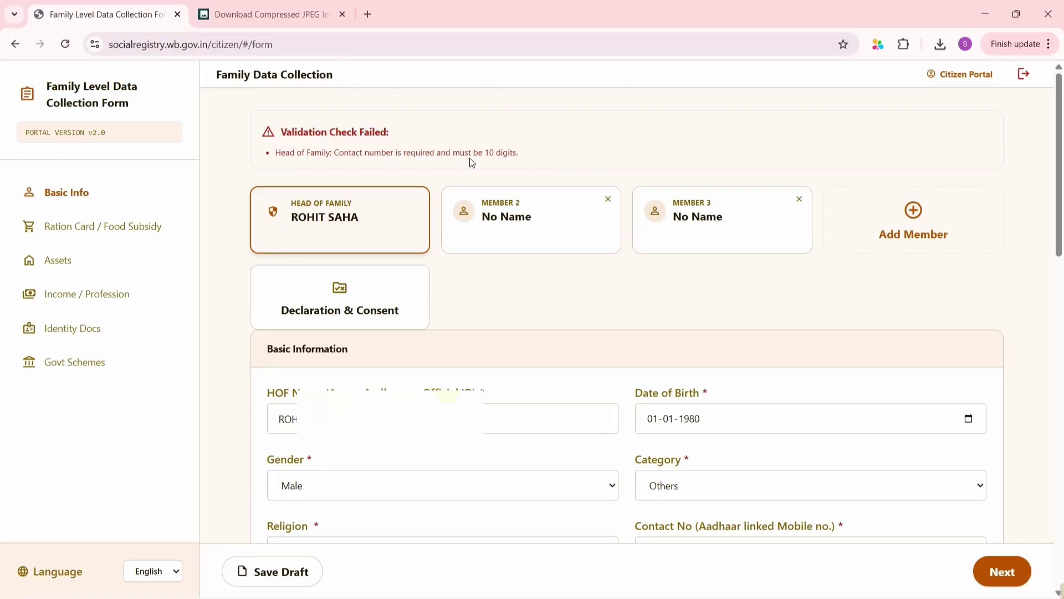
# Complete the head's contact number to 10 digits and continue to Ration Card / Food Subsidy
pyautogui.scroll(-4, 506, 160)
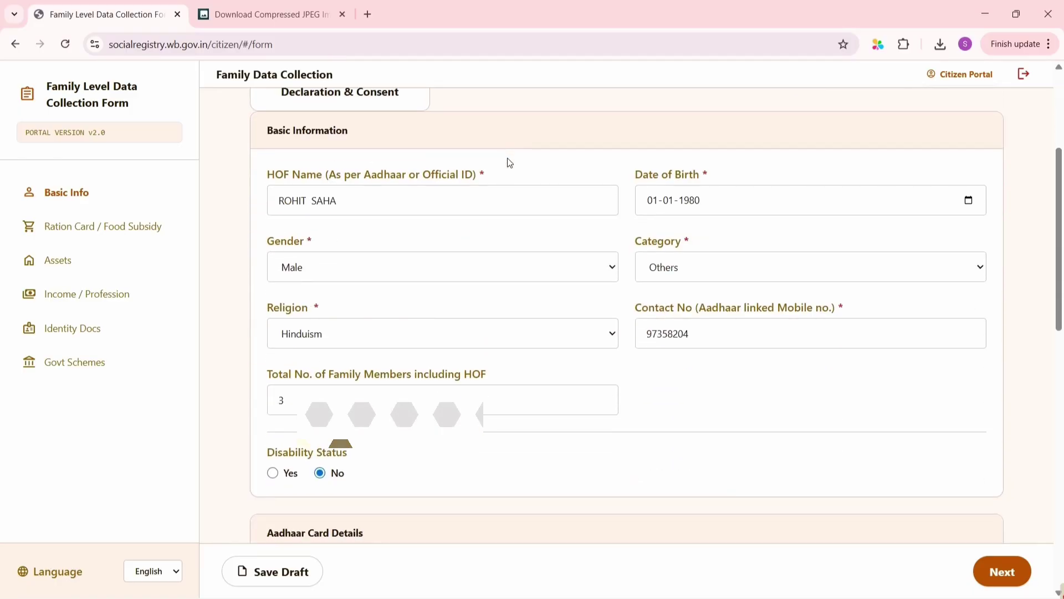
pyautogui.click(712, 341)
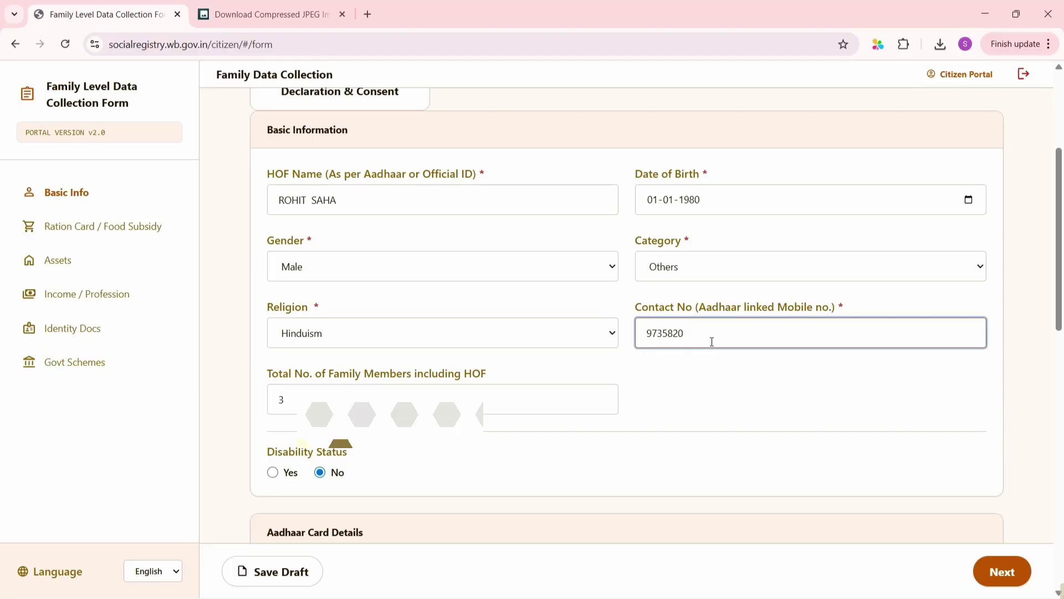
pyautogui.press('BackSpace')
pyautogui.press('BackSpace')
pyautogui.press('BackSpace')
pyautogui.press('BackSpace')
pyautogui.press('BackSpace')
pyautogui.press('BackSpace')
pyautogui.press('BackSpace')
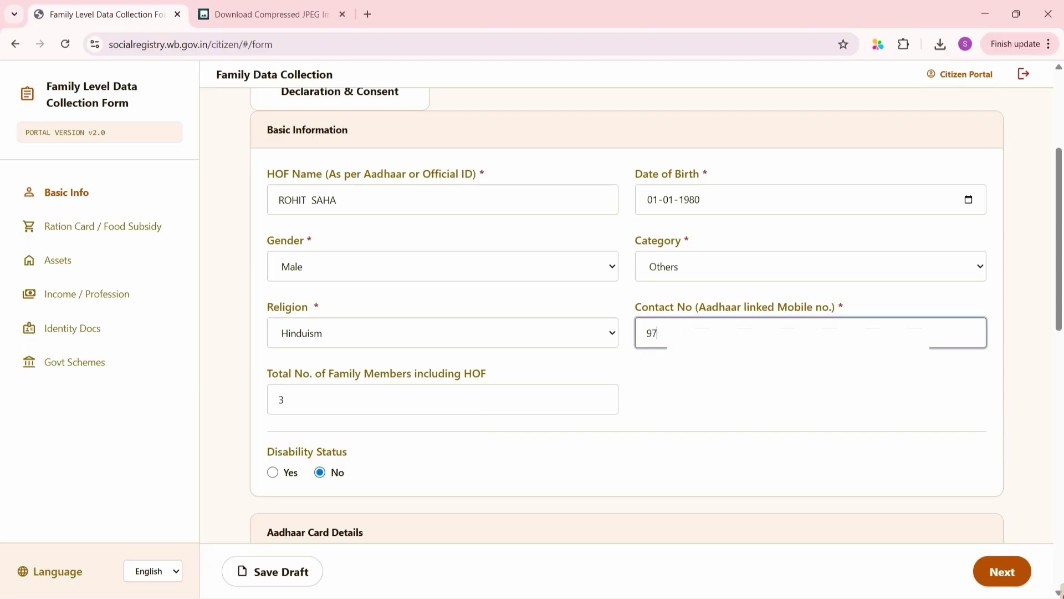
pyautogui.scroll(-5, 627, 311)
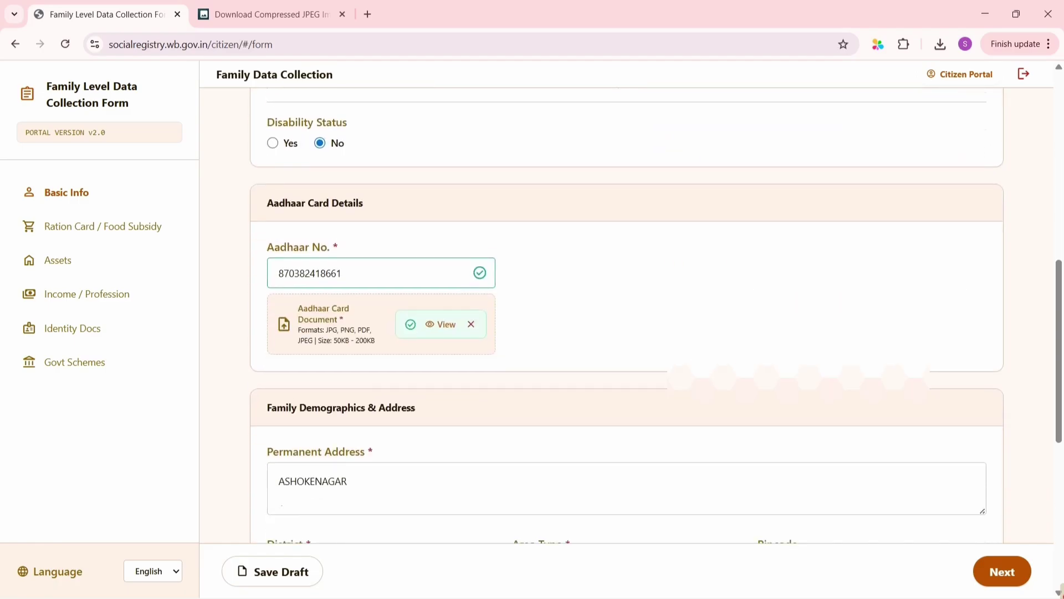
pyautogui.scroll(6, 627, 311)
pyautogui.scroll(-15, 827, 384)
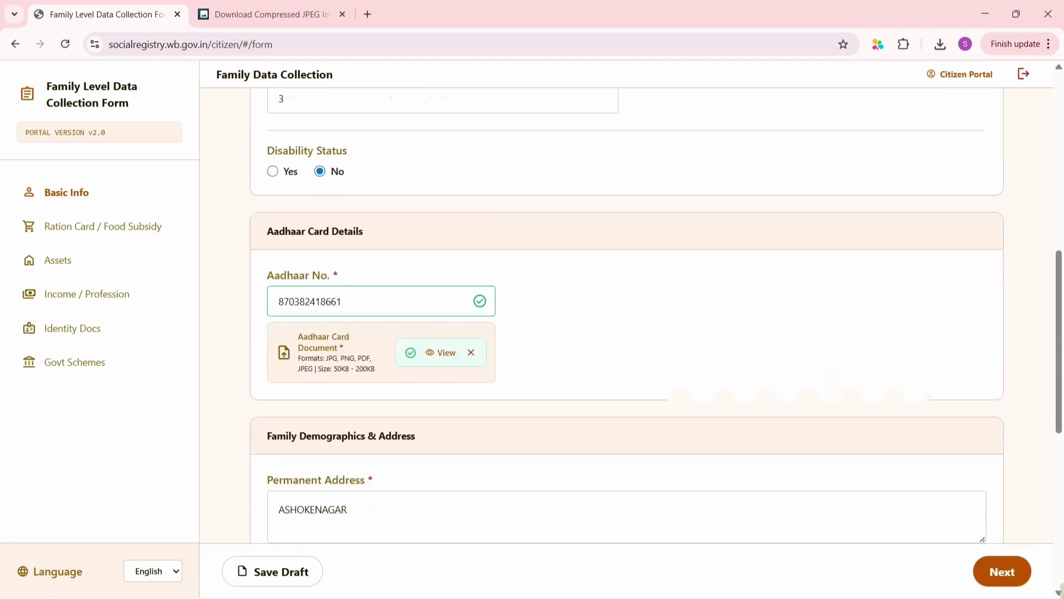
pyautogui.click(987, 571)
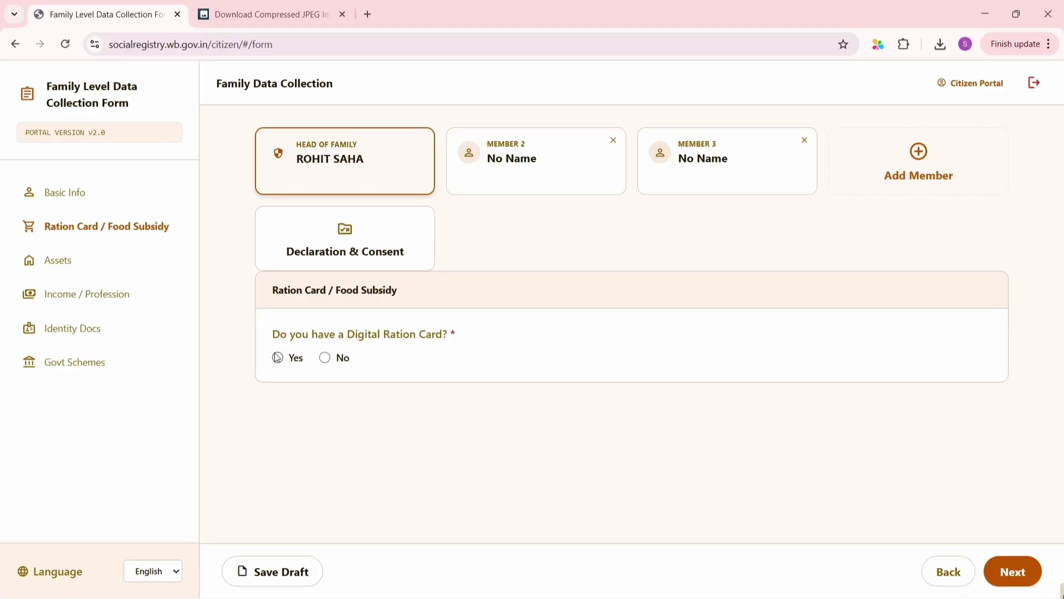
# Record a Yes digital ration card of type PHH with its card number, then continue
pyautogui.click(326, 358)
pyautogui.click(278, 358)
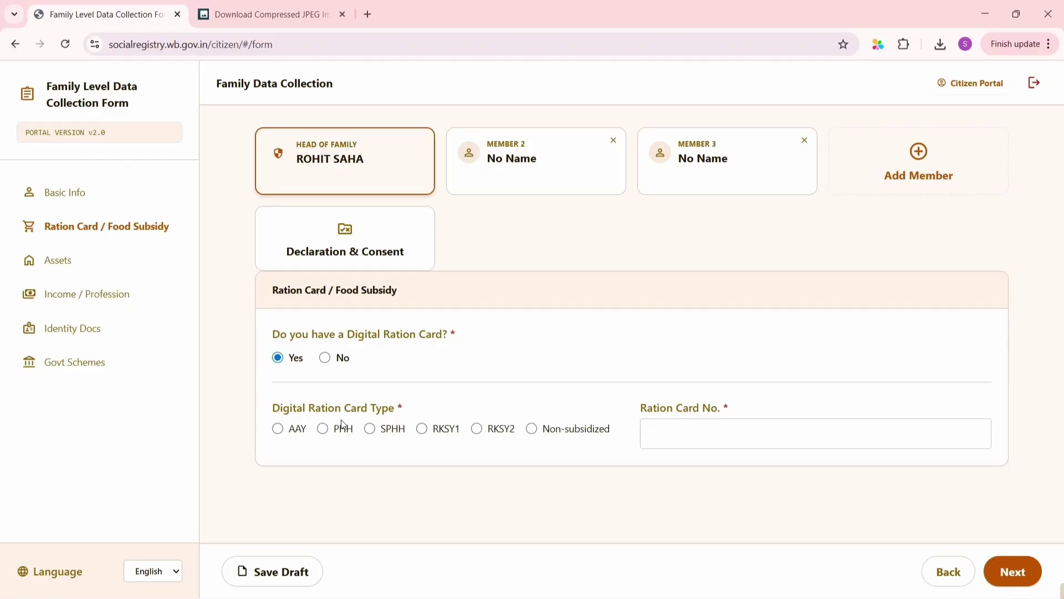
pyautogui.click(324, 429)
pyautogui.click(663, 434)
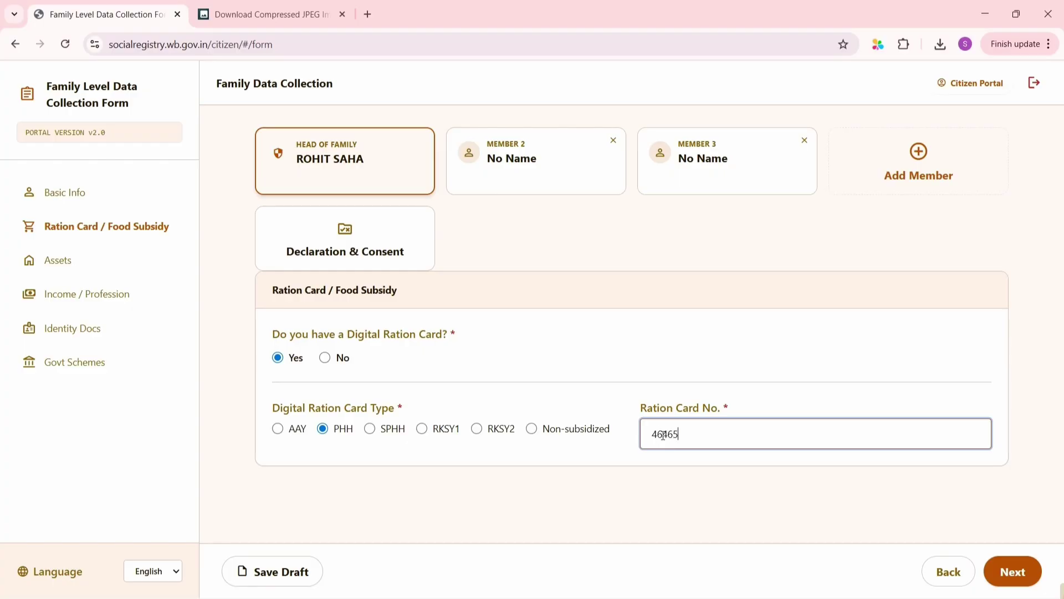
pyautogui.click(1032, 579)
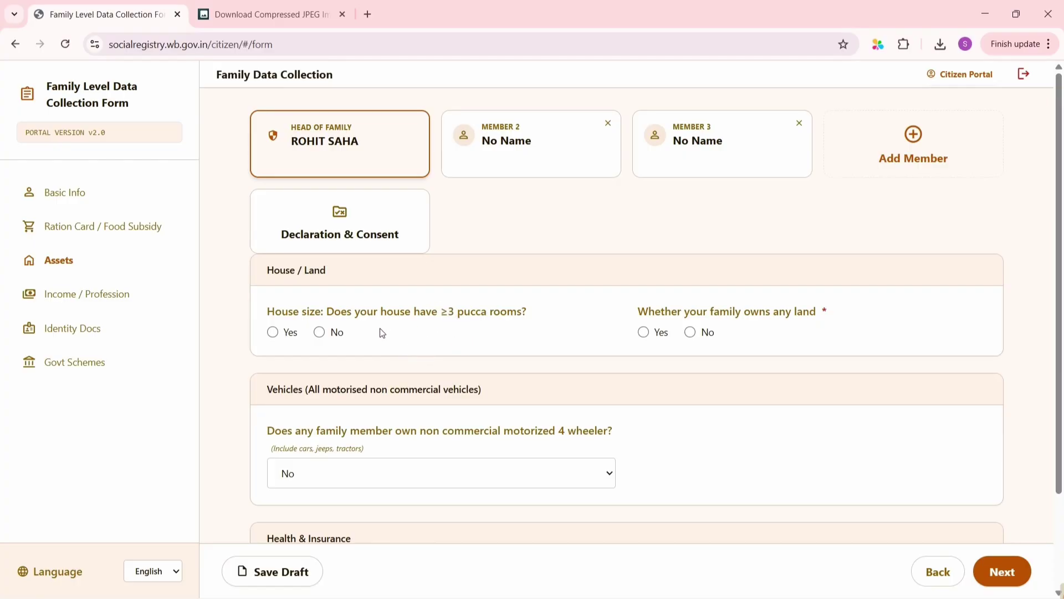
# Answer No to house size and Yes to land ownership with 4 decimals landholding
pyautogui.click(273, 333)
pyautogui.click(320, 335)
pyautogui.click(689, 333)
pyautogui.click(644, 333)
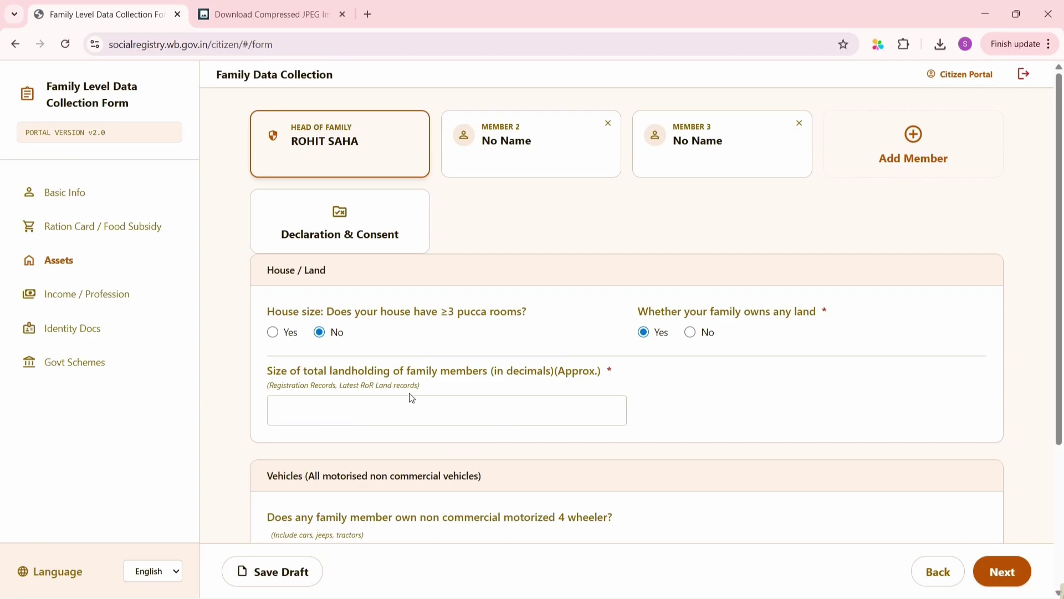
pyautogui.click(338, 400)
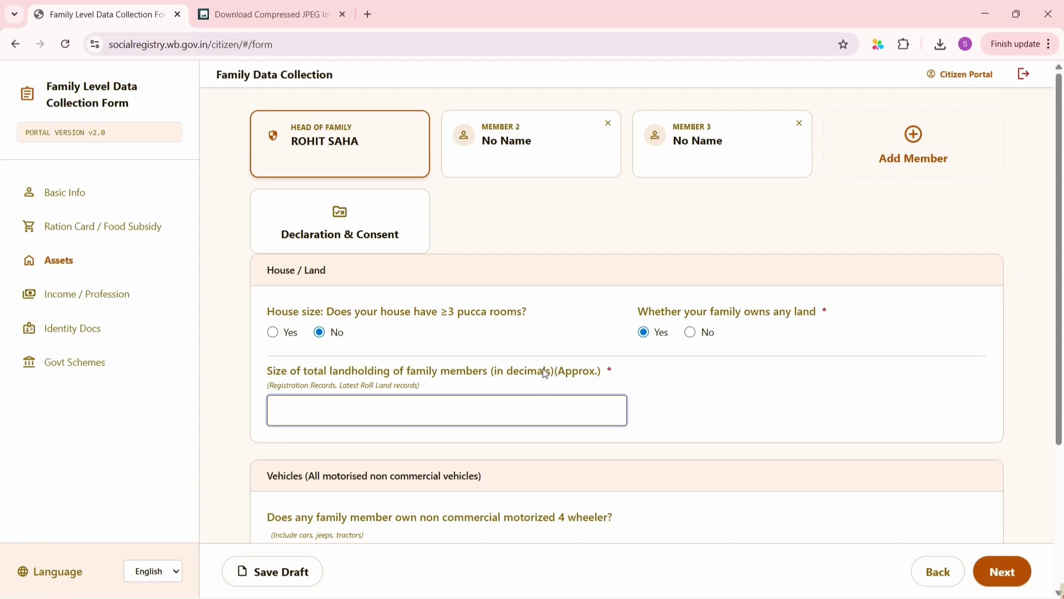
pyautogui.scroll(-1, 420, 277)
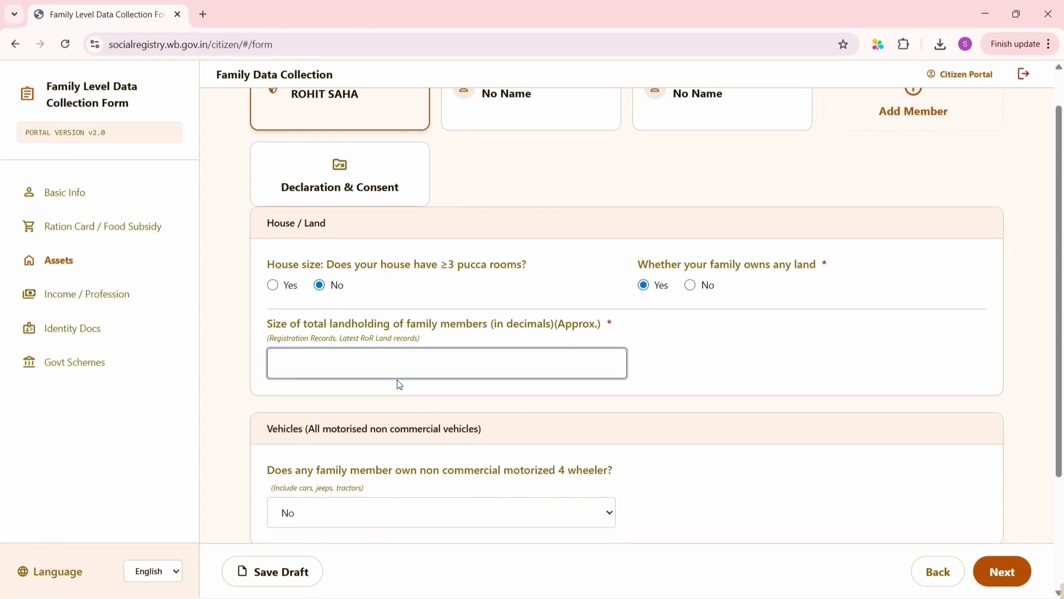
pyautogui.write('4')
pyautogui.scroll(-3, 312, 354)
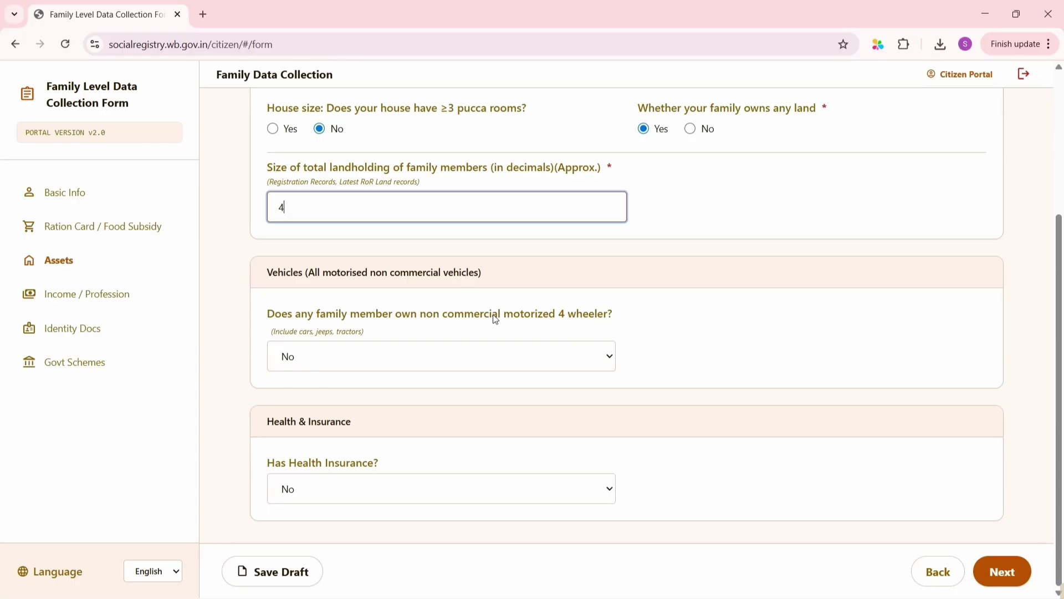
# Keep four-wheeler ownership at No and bring up the Health Insurance choices
pyautogui.click(478, 359)
pyautogui.click(481, 359)
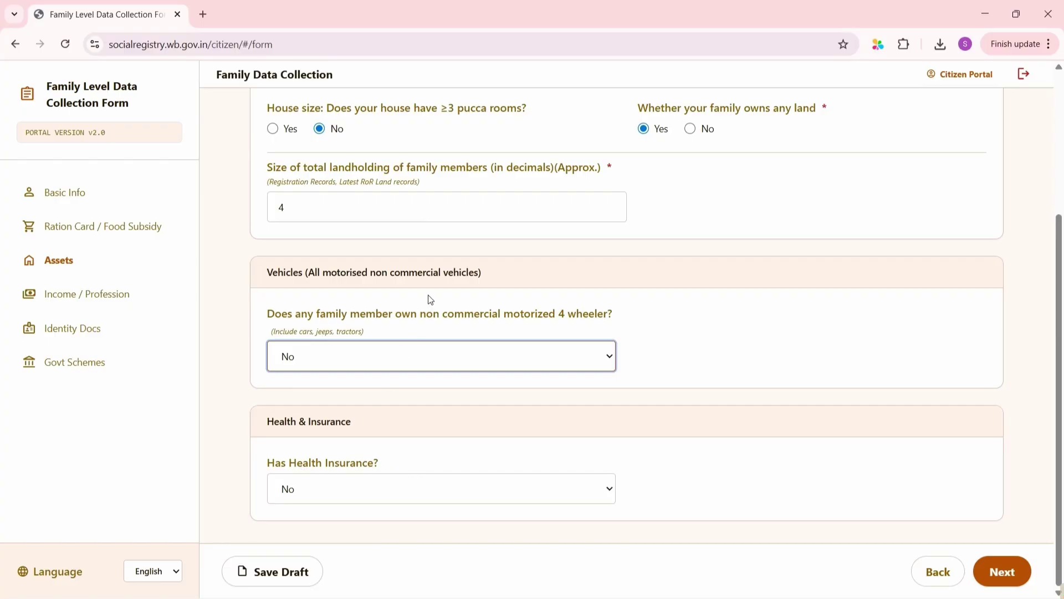
pyautogui.scroll(3, 428, 299)
pyautogui.scroll(-3, 429, 299)
pyautogui.scroll(3, 435, 402)
pyautogui.scroll(-1, 436, 398)
pyautogui.scroll(-1, 435, 398)
pyautogui.click(375, 495)
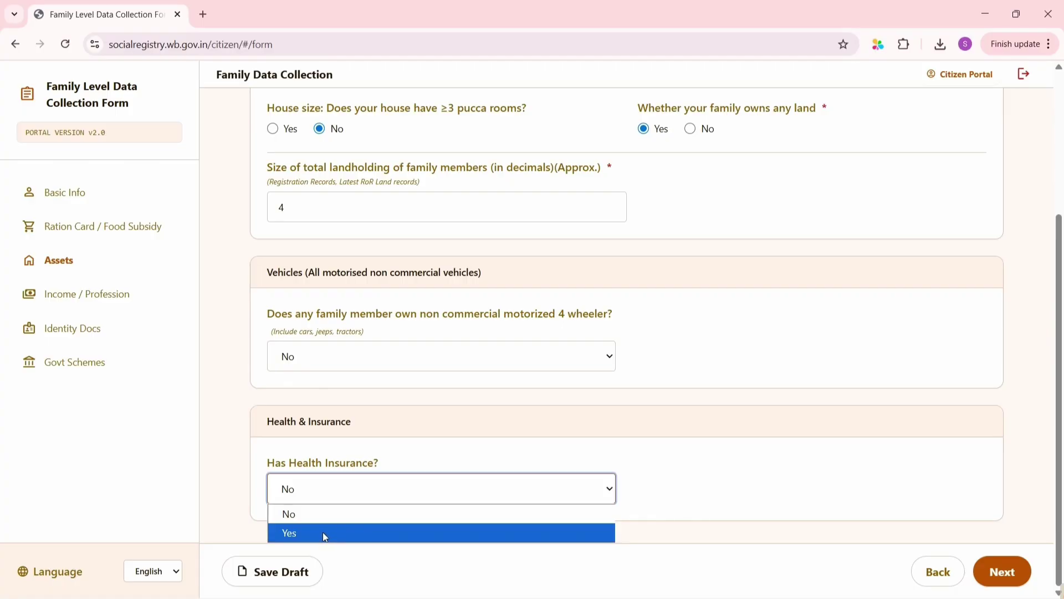
# Set health insurance to Yes, Government type, Swasthya Sathi scheme, and enter the URN number
pyautogui.click(324, 533)
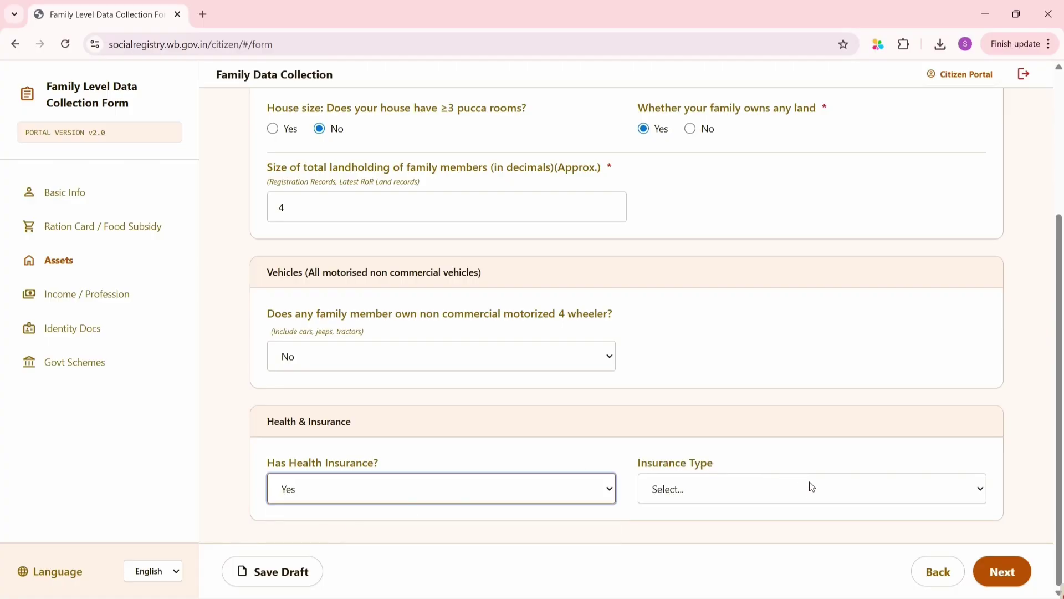
pyautogui.click(708, 493)
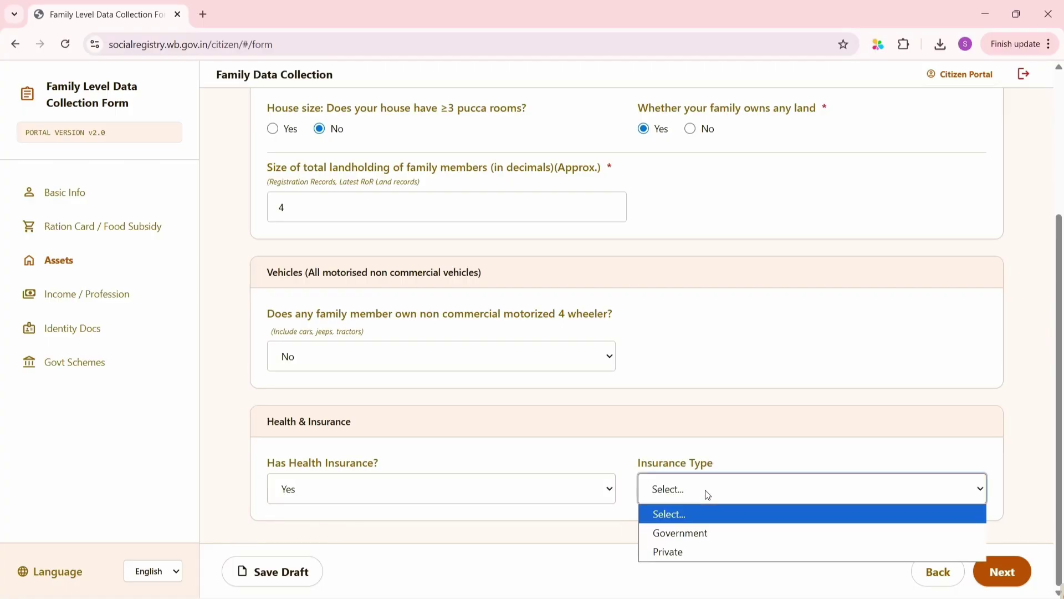
pyautogui.click(708, 533)
pyautogui.scroll(-1, 572, 454)
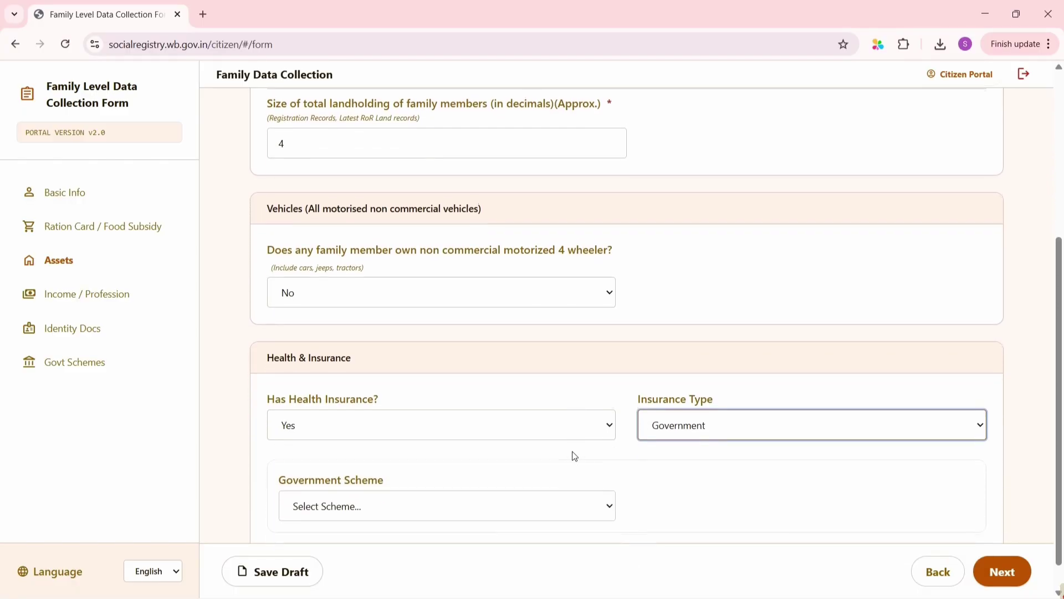
pyautogui.click(514, 484)
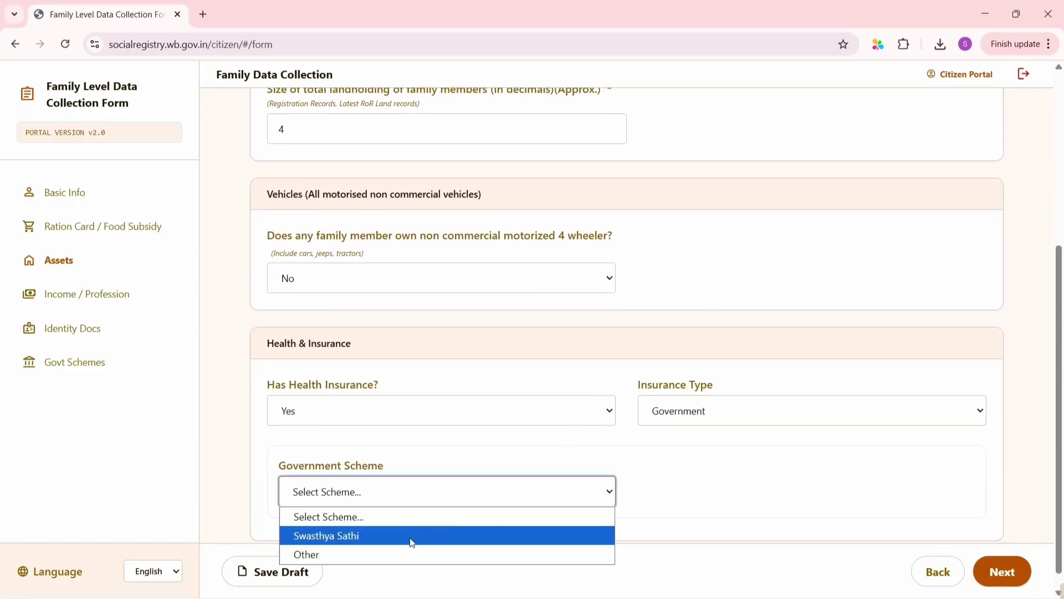
pyautogui.click(412, 541)
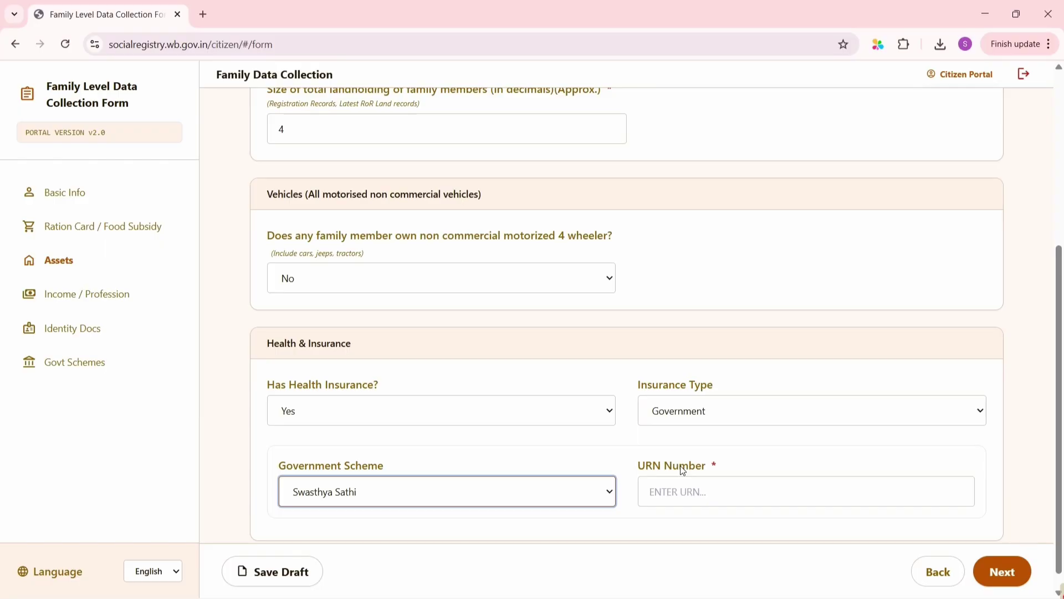
pyautogui.click(707, 486)
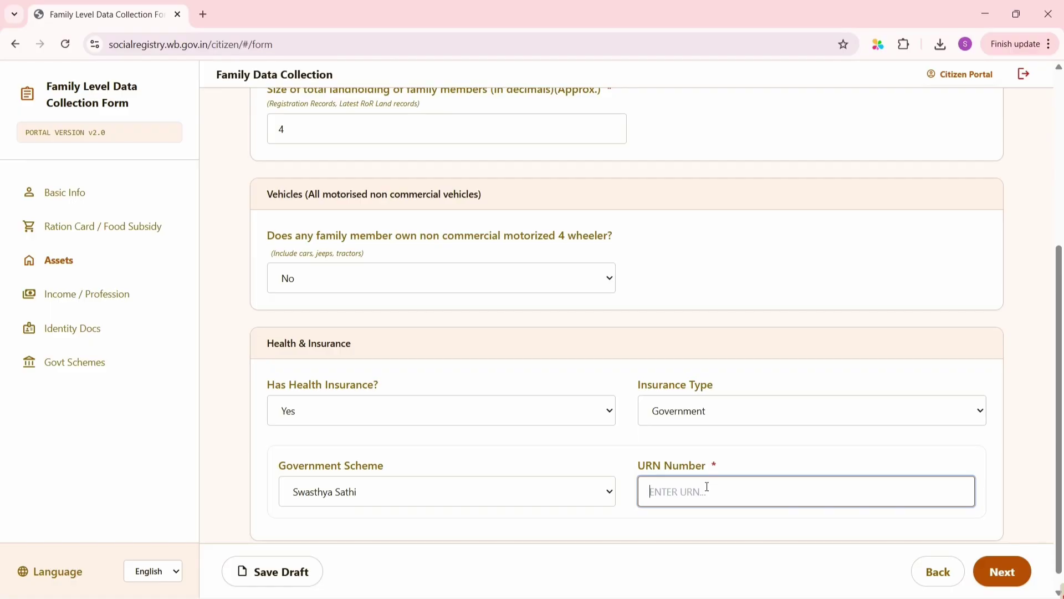
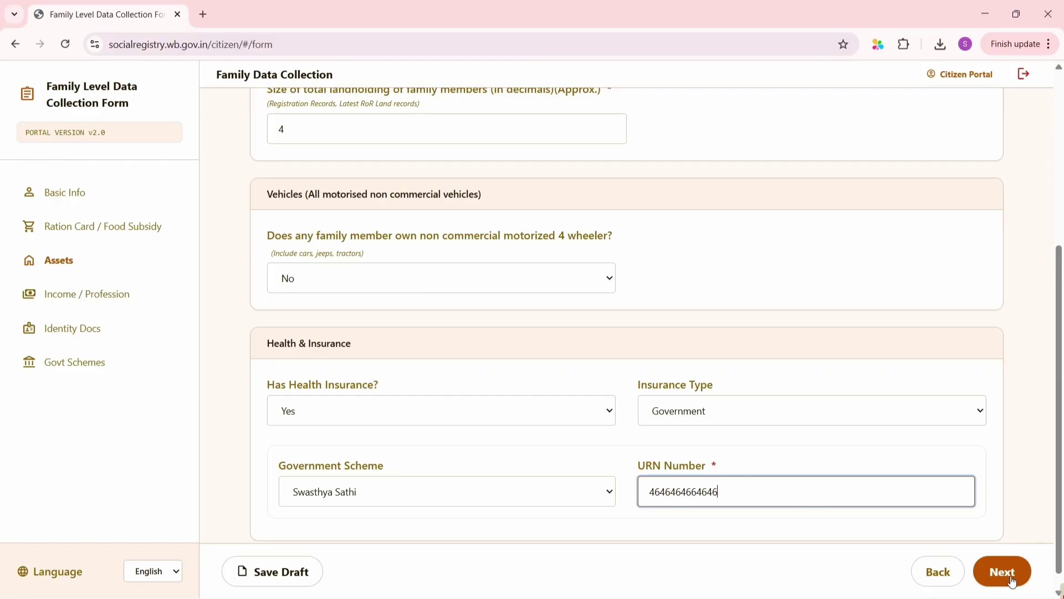
# Move to Income / Profession and answer No to paying income tax
pyautogui.click(1000, 580)
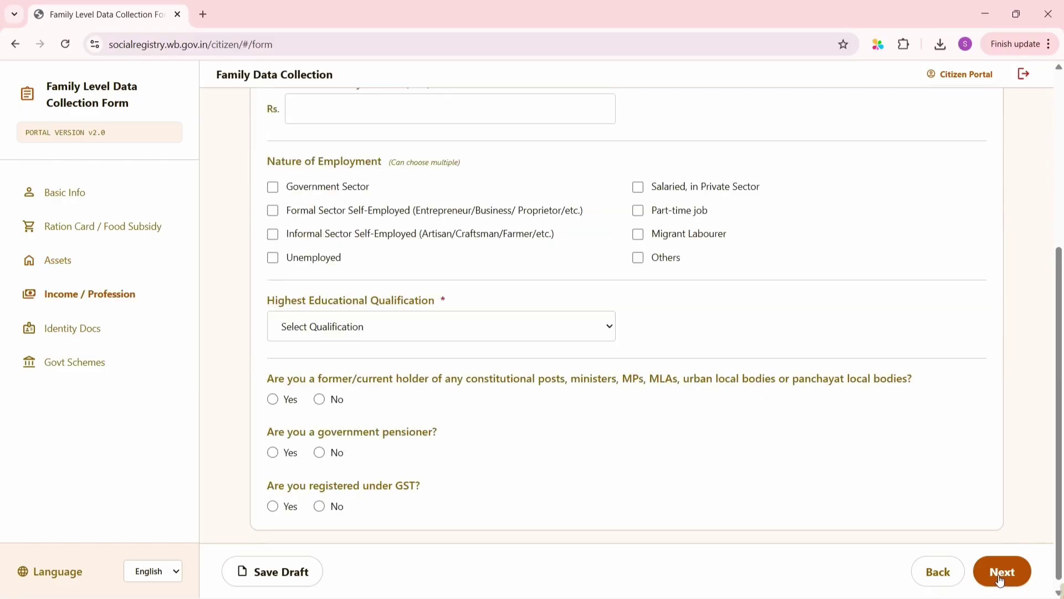
pyautogui.scroll(5, 784, 351)
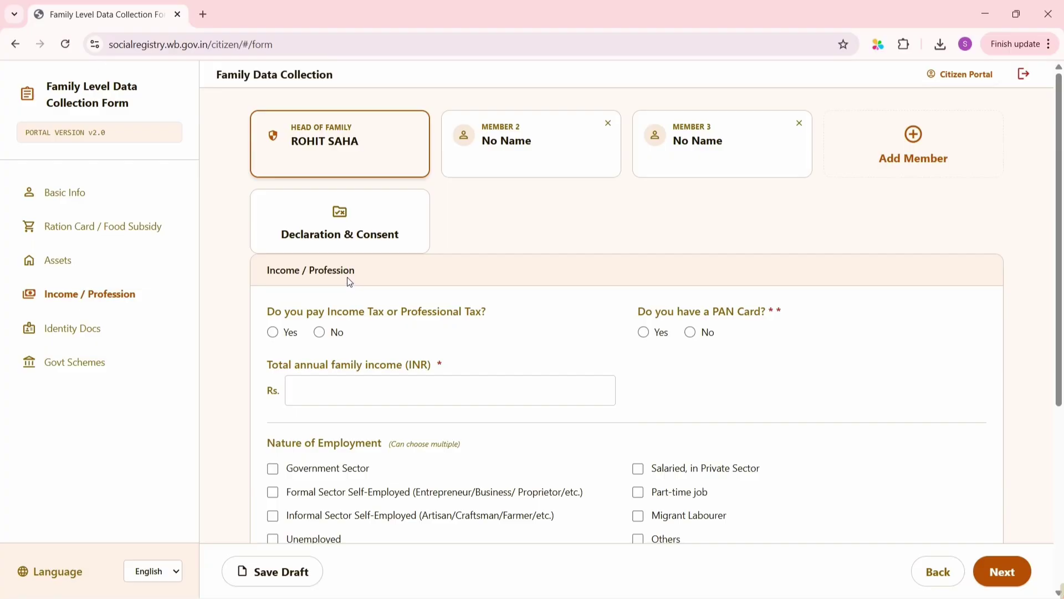
pyautogui.scroll(-1, 349, 282)
pyautogui.scroll(-1, 349, 282)
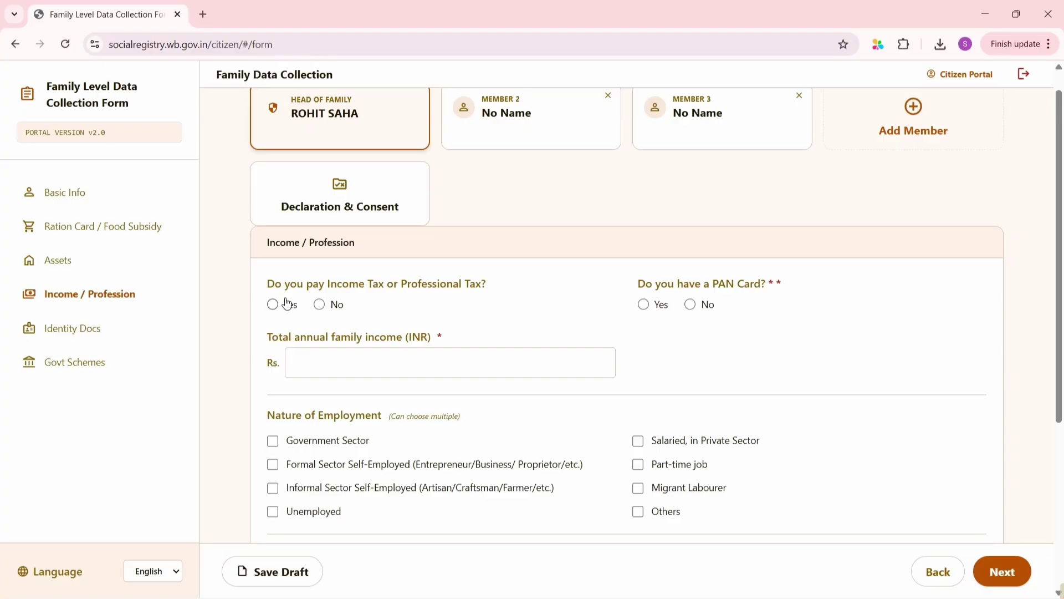
pyautogui.click(320, 305)
# Answer No to having a PAN card and enter 96000 as total annual family income
pyautogui.click(693, 306)
pyautogui.click(644, 306)
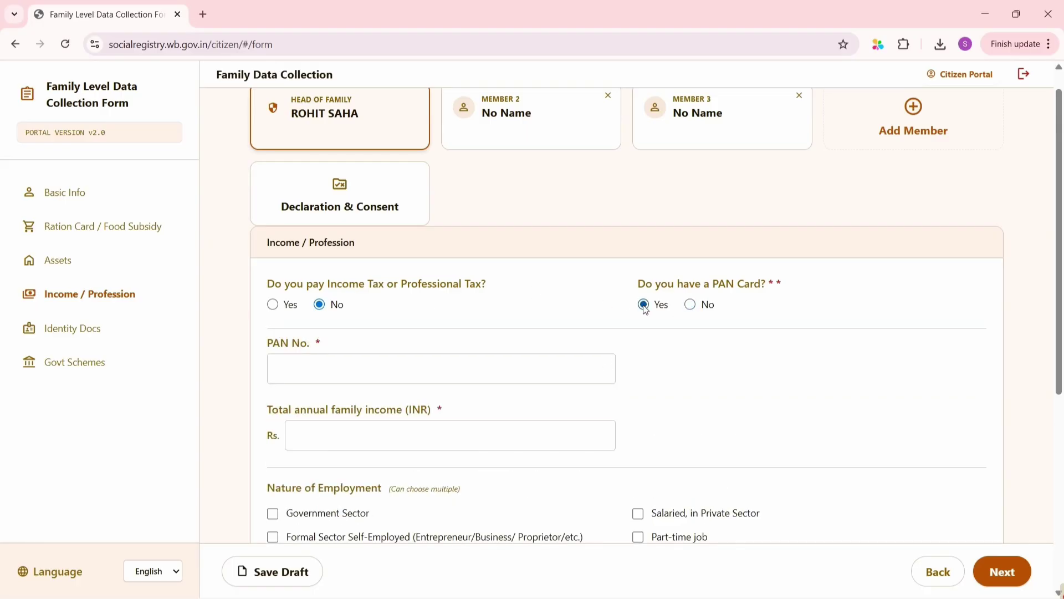
pyautogui.click(452, 361)
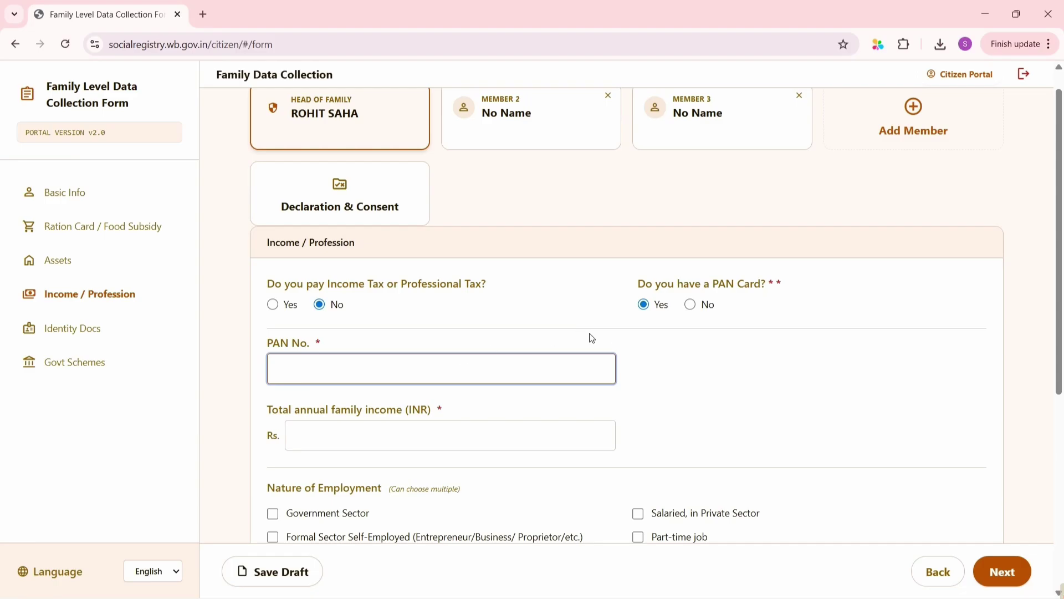
pyautogui.click(691, 306)
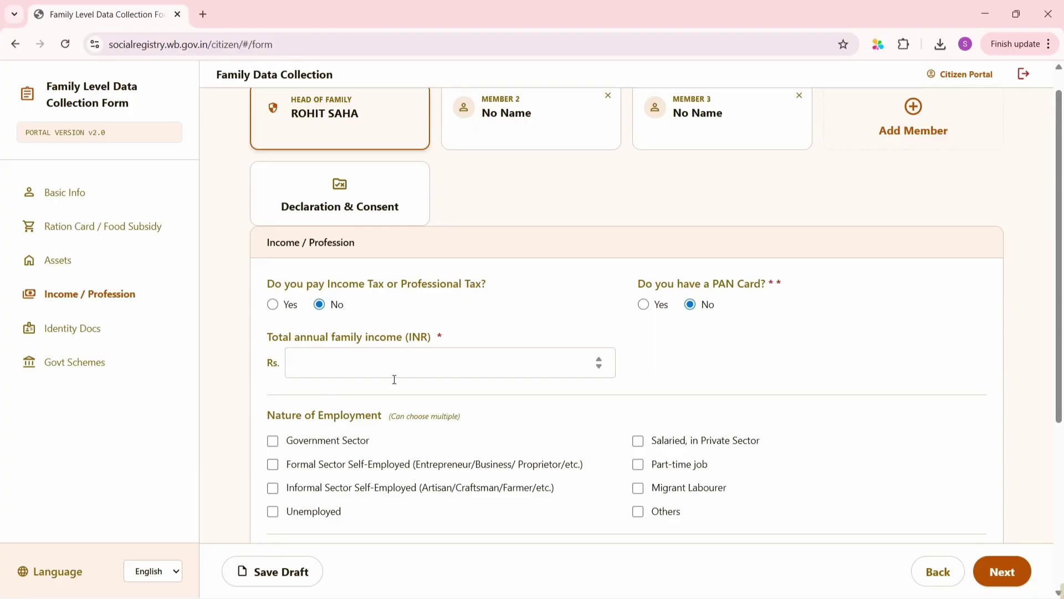
pyautogui.click(346, 361)
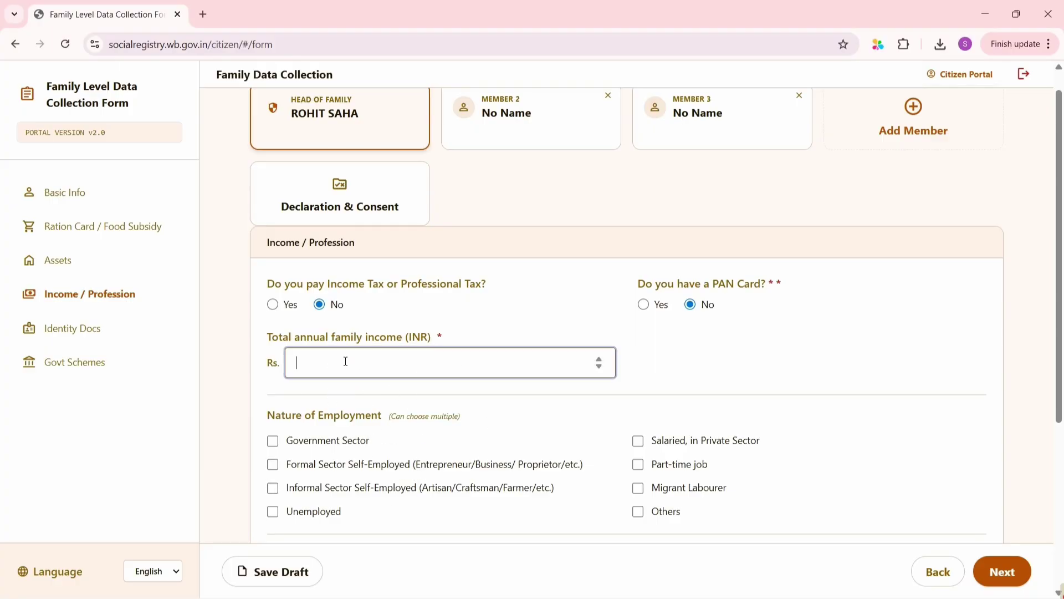
pyautogui.write('96000')
pyautogui.scroll(-2, 374, 374)
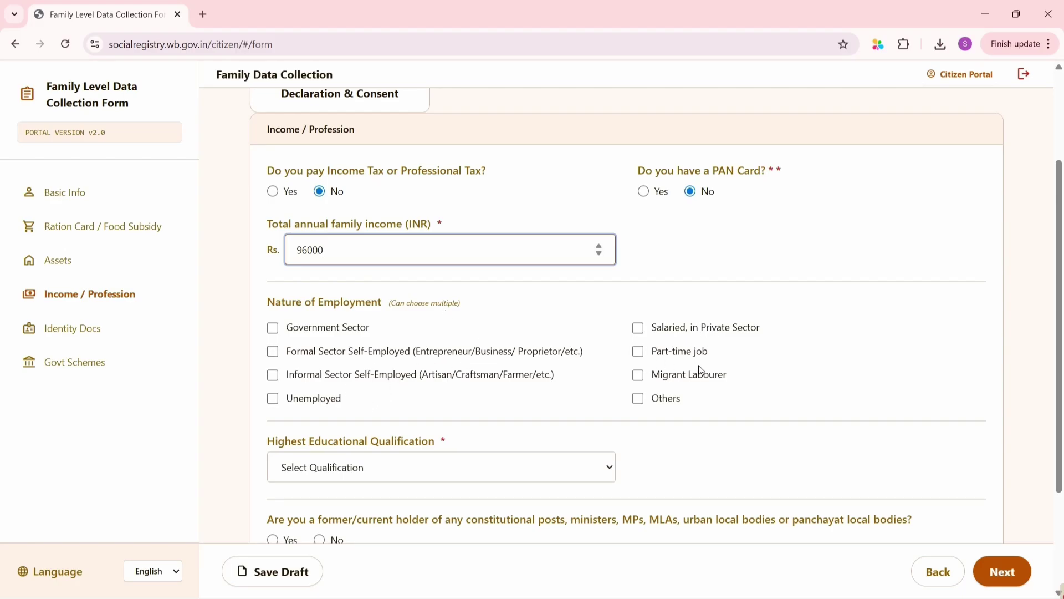
# Set Nature of Employment to Others only
pyautogui.click(674, 384)
pyautogui.click(674, 384)
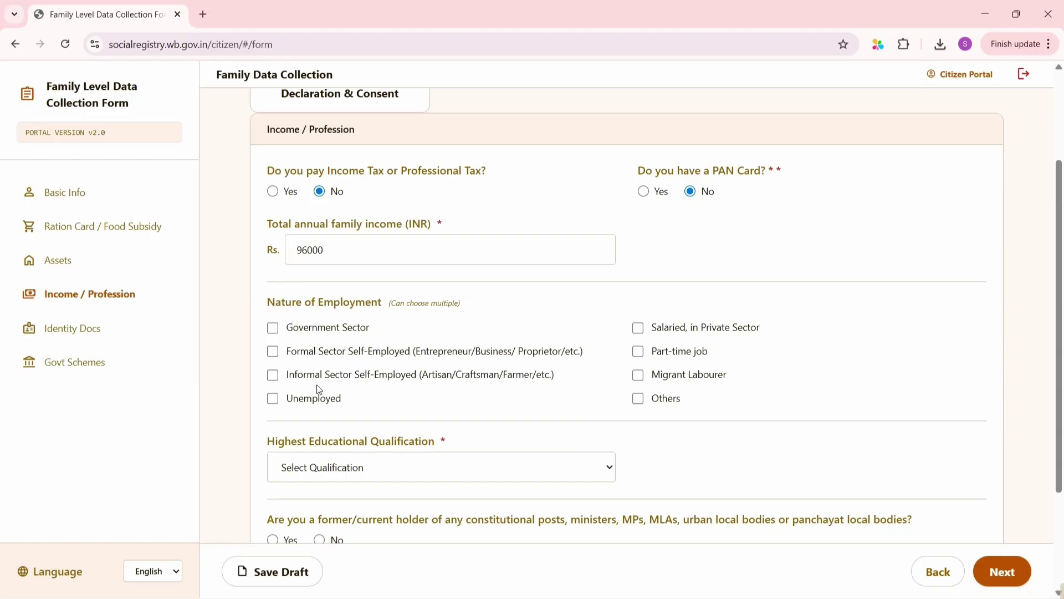
pyautogui.click(273, 399)
pyautogui.click(638, 398)
pyautogui.click(273, 399)
# Choose Graduation as qualification, answer No for post holder and pensioner, and continue
pyautogui.scroll(-3, 592, 404)
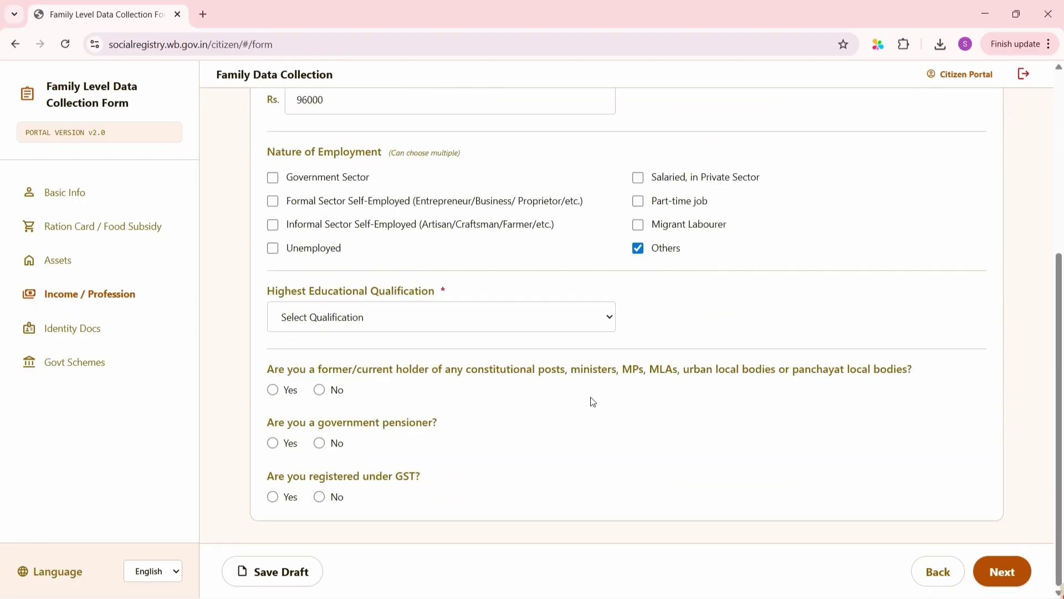
pyautogui.click(386, 326)
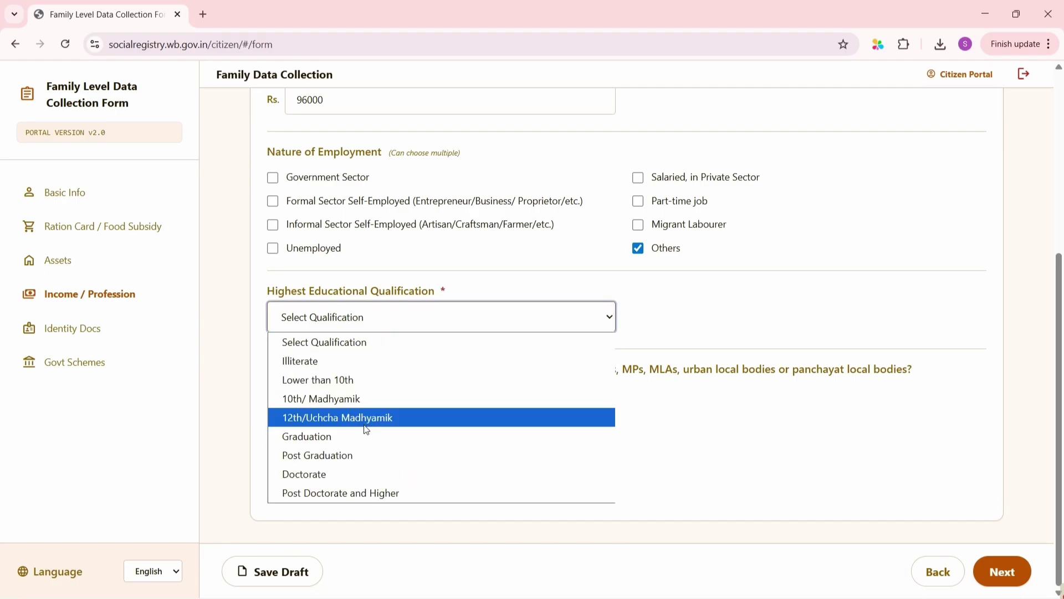
pyautogui.click(335, 443)
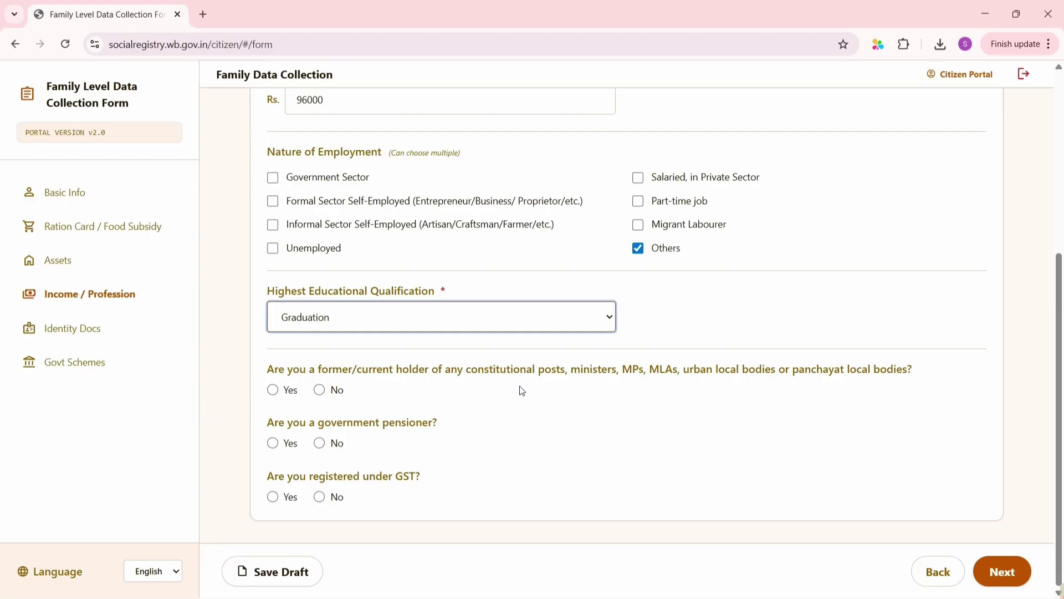
pyautogui.click(326, 390)
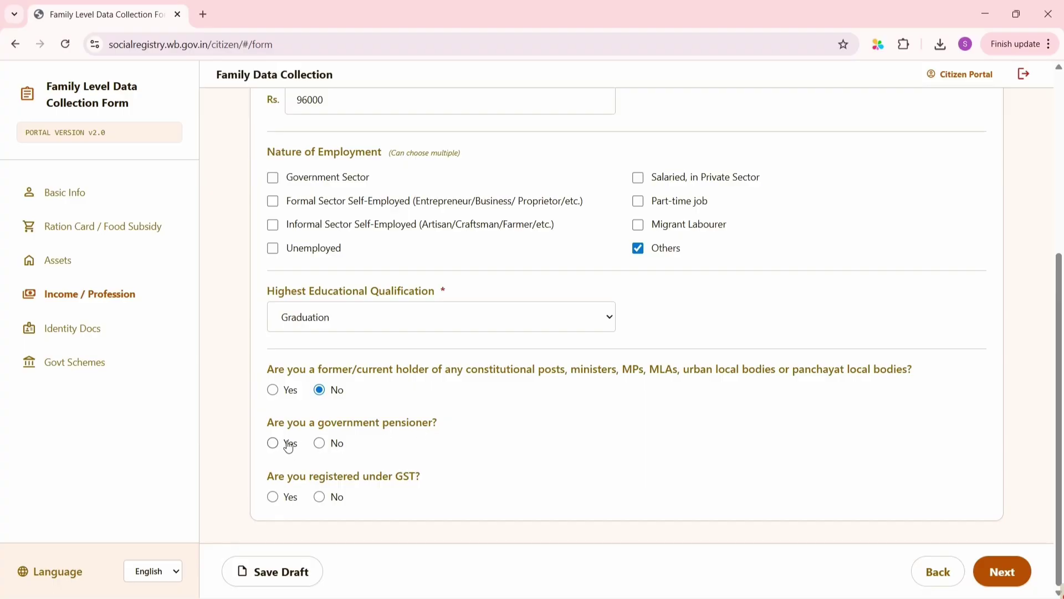
pyautogui.click(319, 444)
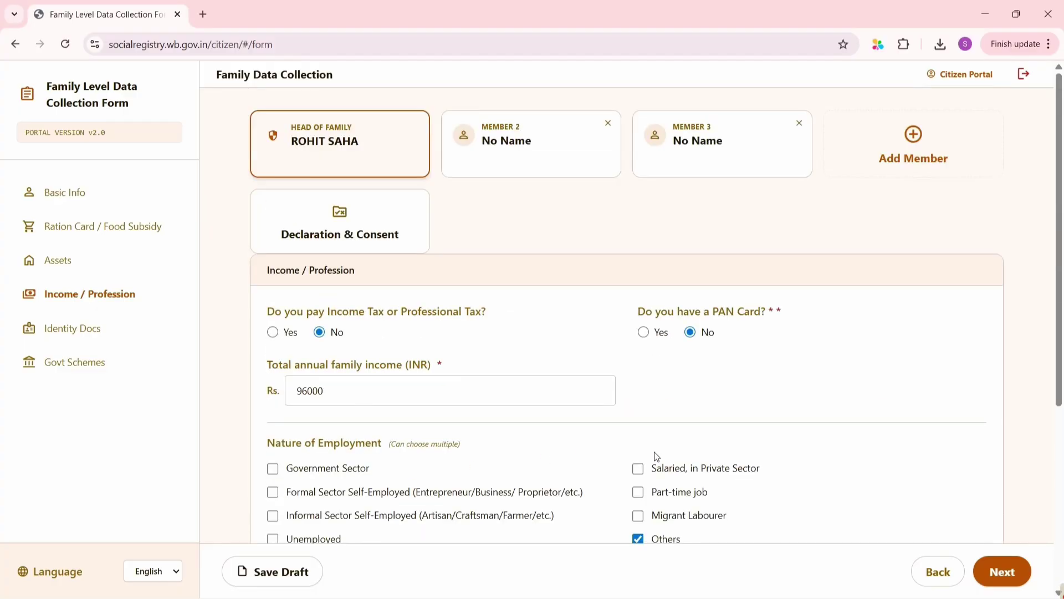
pyautogui.click(1002, 572)
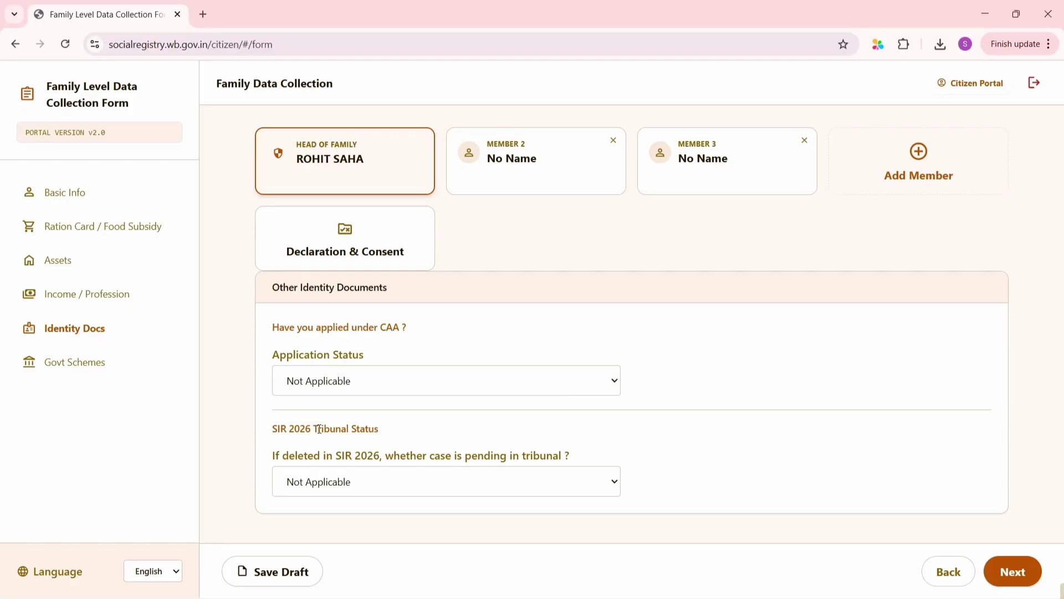
# Keep CAA application status and tribunal case status at Not Applicable, then continue
pyautogui.click(376, 373)
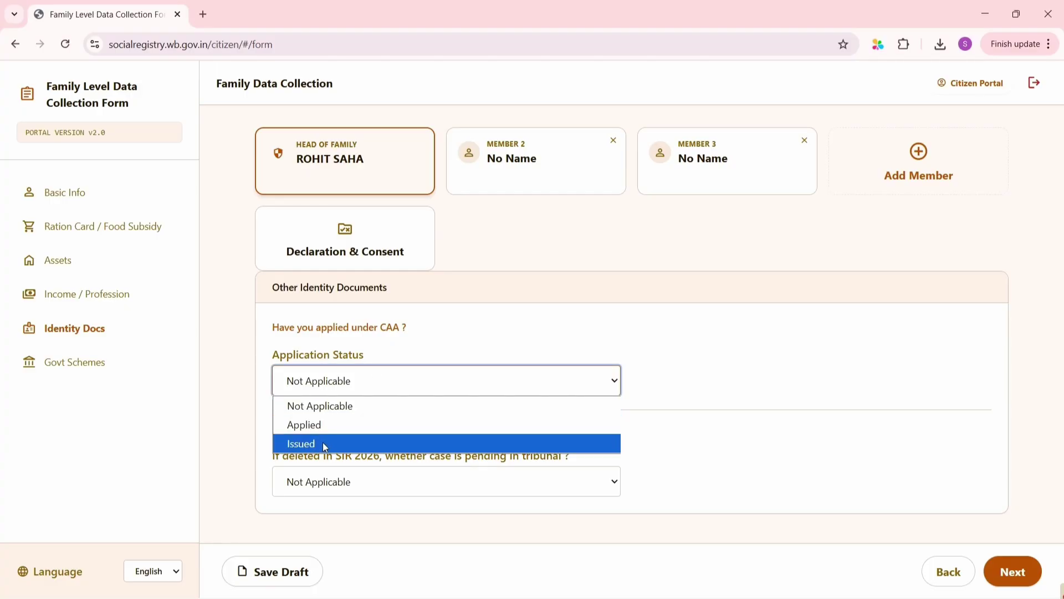
pyautogui.click(672, 351)
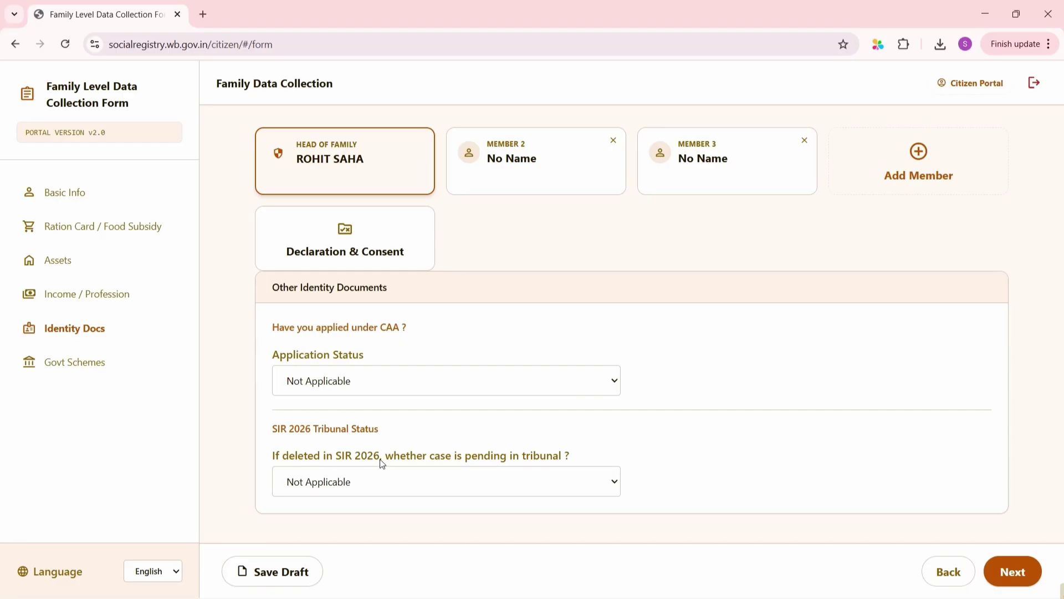
pyautogui.click(385, 490)
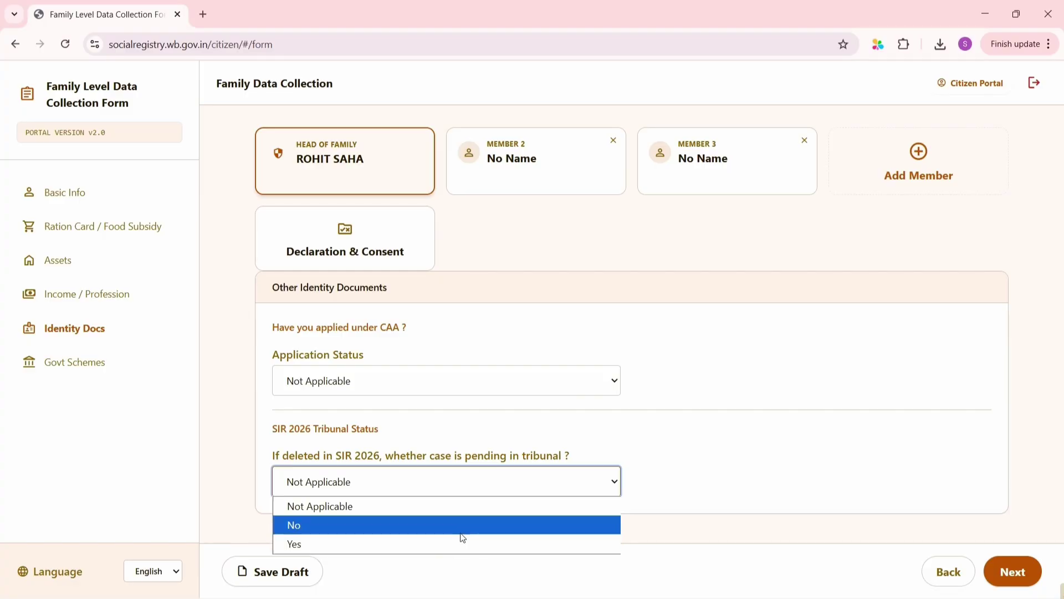
pyautogui.click(659, 456)
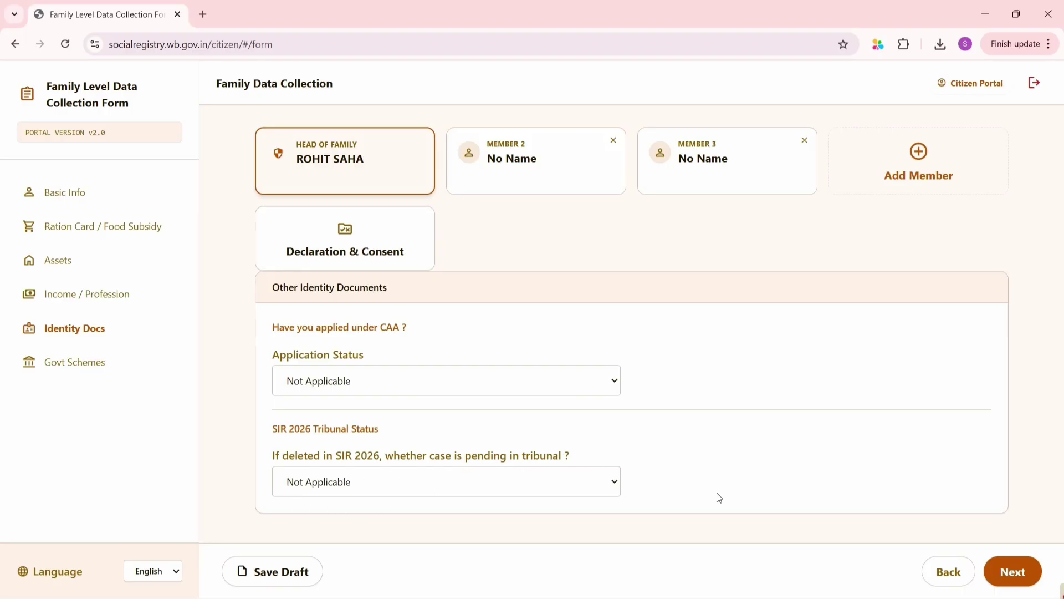
pyautogui.click(1012, 573)
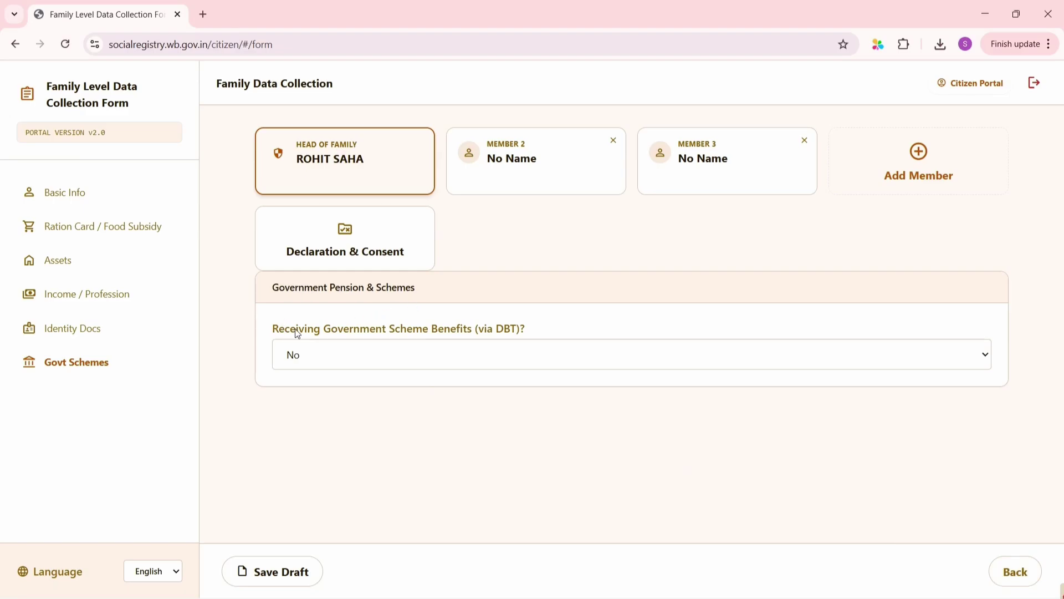
# Answer Yes to DBT benefits, add Swasthya Sathi as Scheme 1 with opt-out No, and save a draft
pyautogui.click(283, 358)
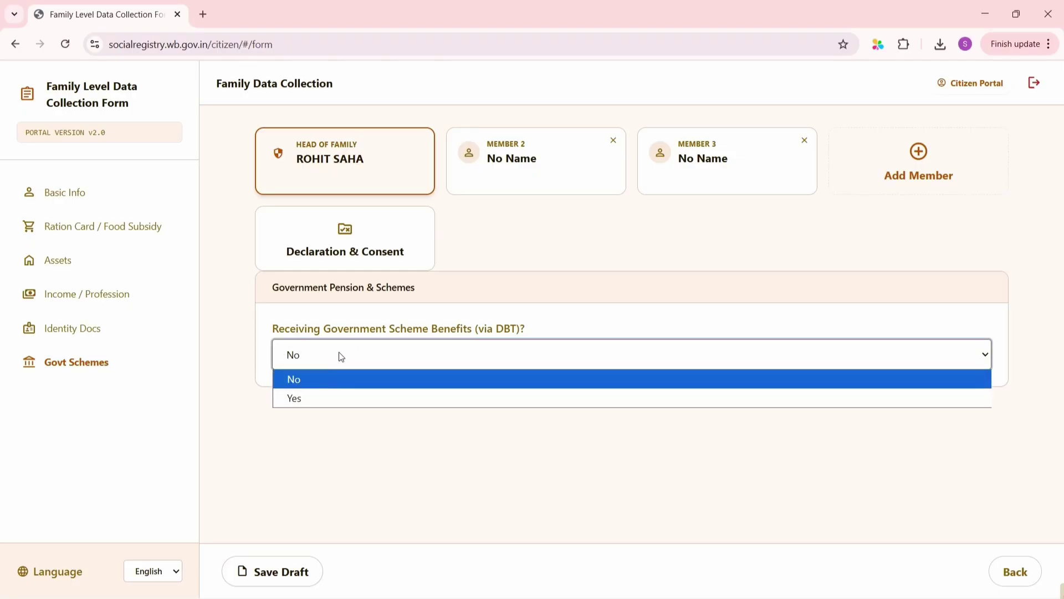
pyautogui.click(303, 397)
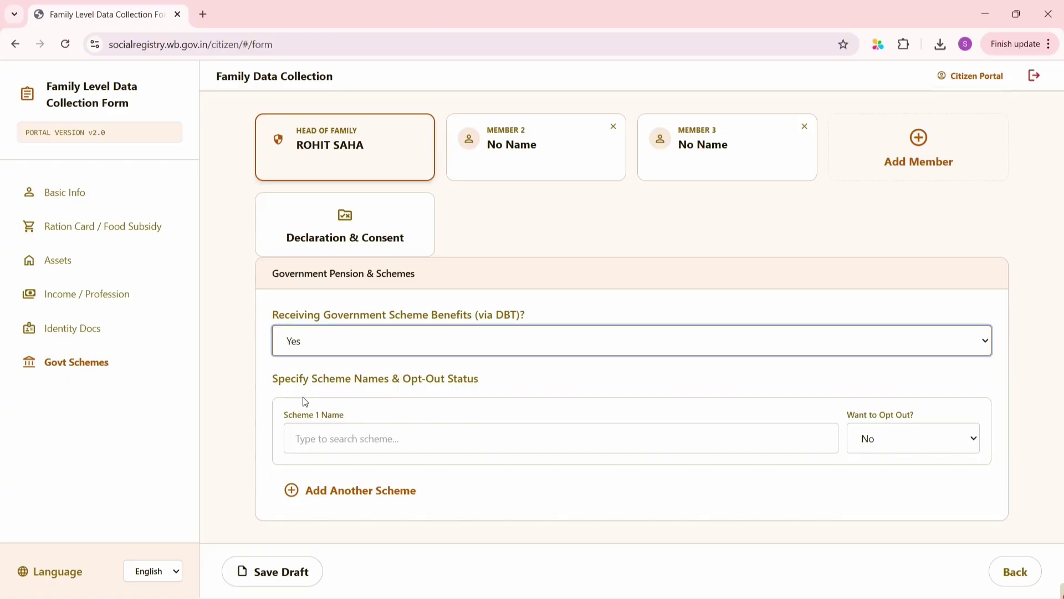
pyautogui.click(361, 439)
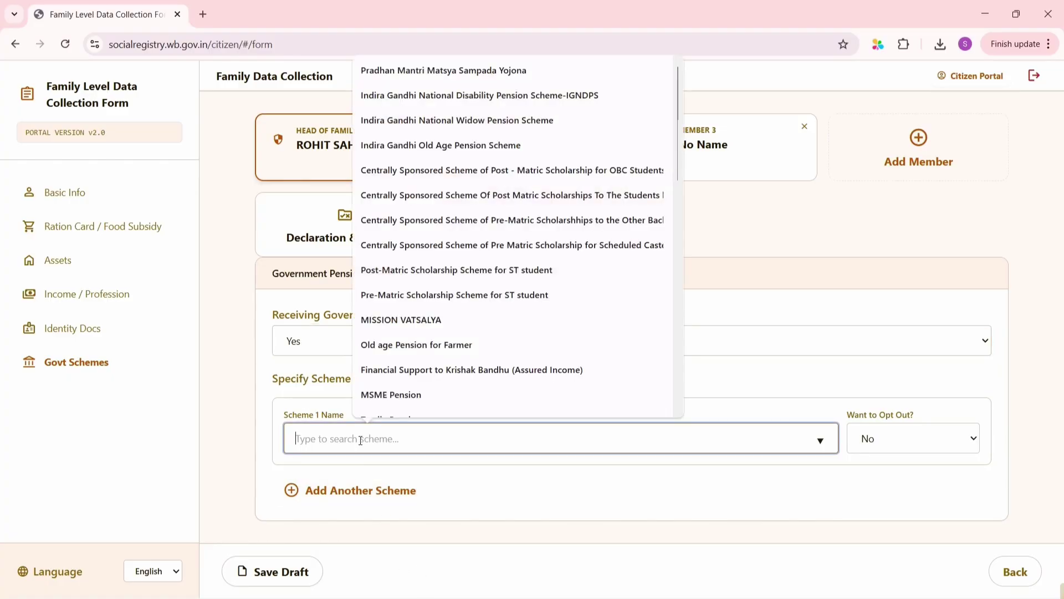
pyautogui.write('SWA')
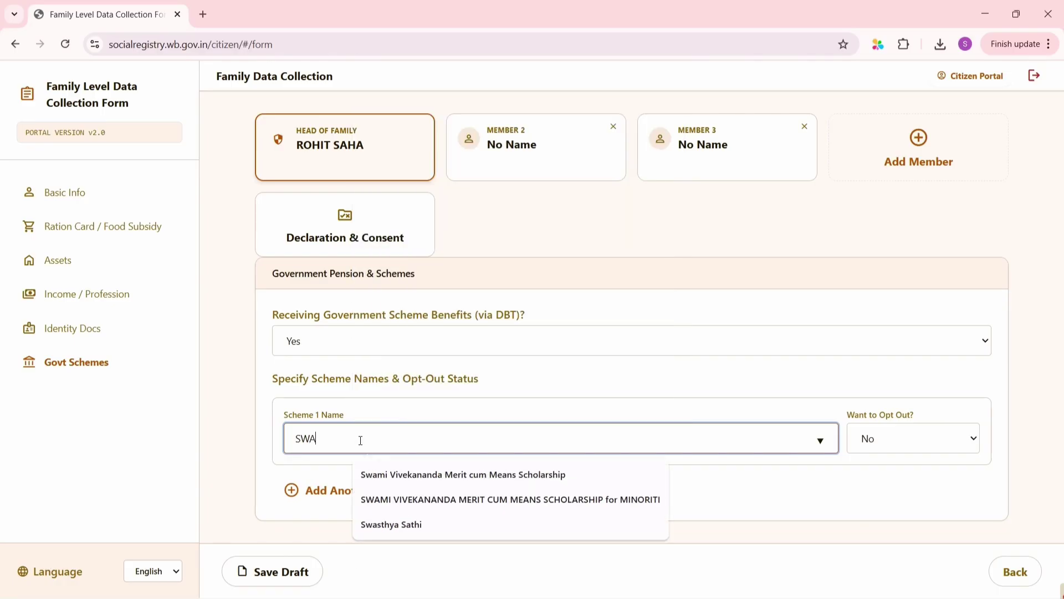
pyautogui.click(415, 525)
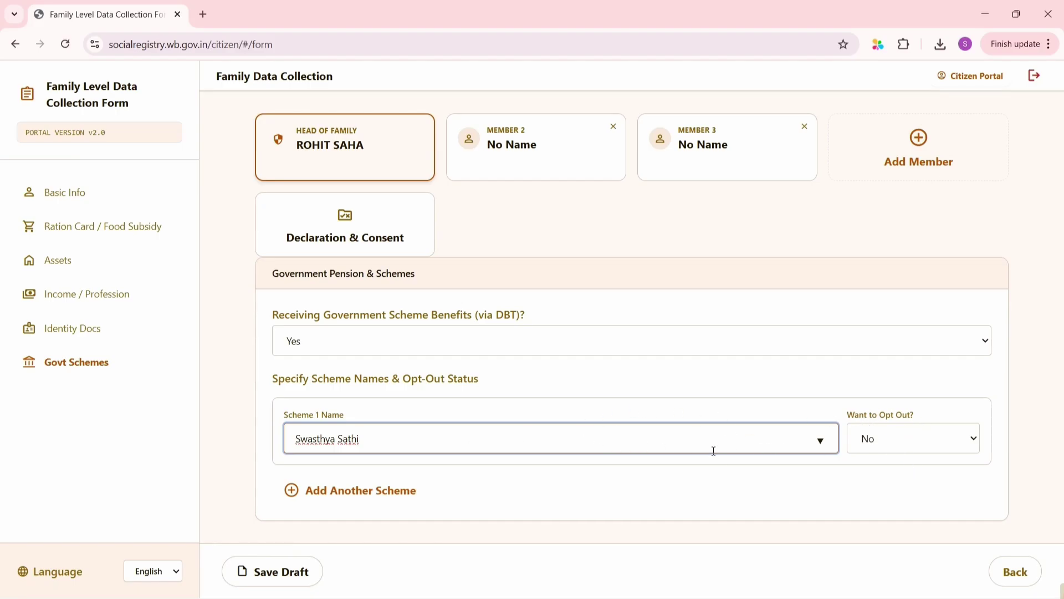
pyautogui.click(886, 450)
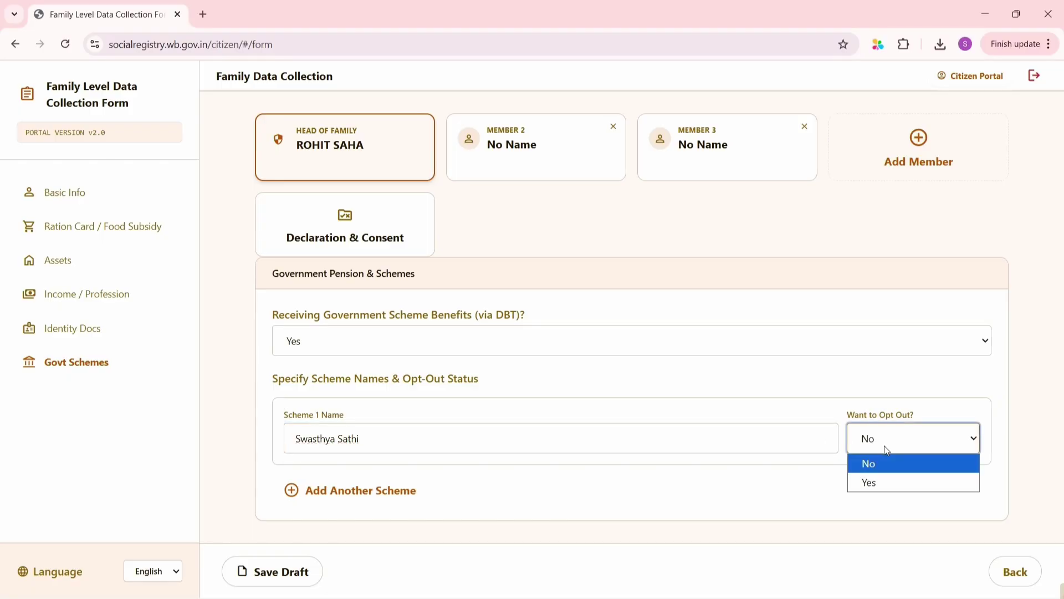
pyautogui.click(887, 449)
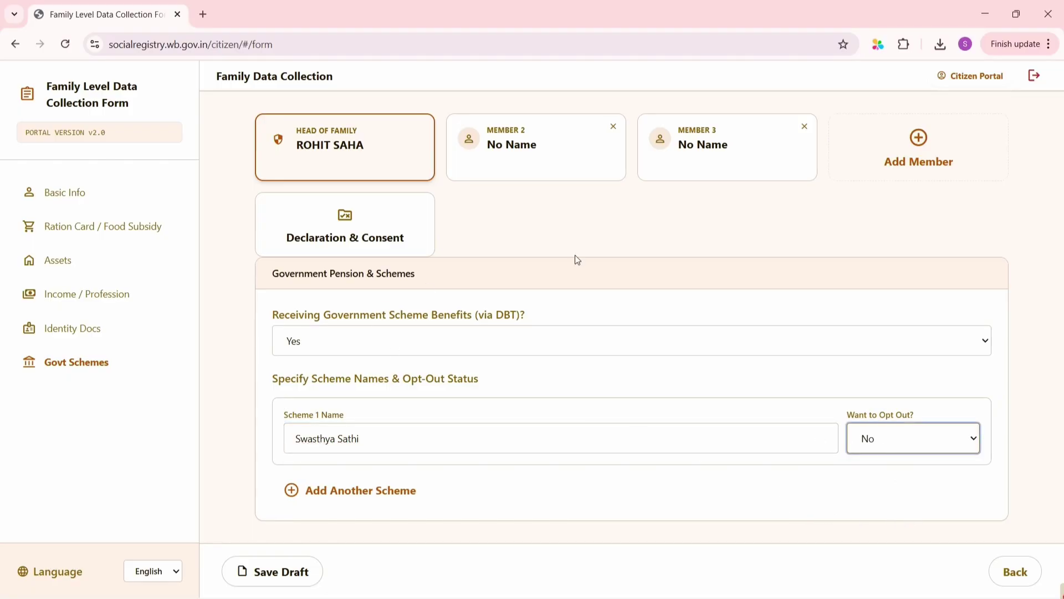
pyautogui.click(270, 581)
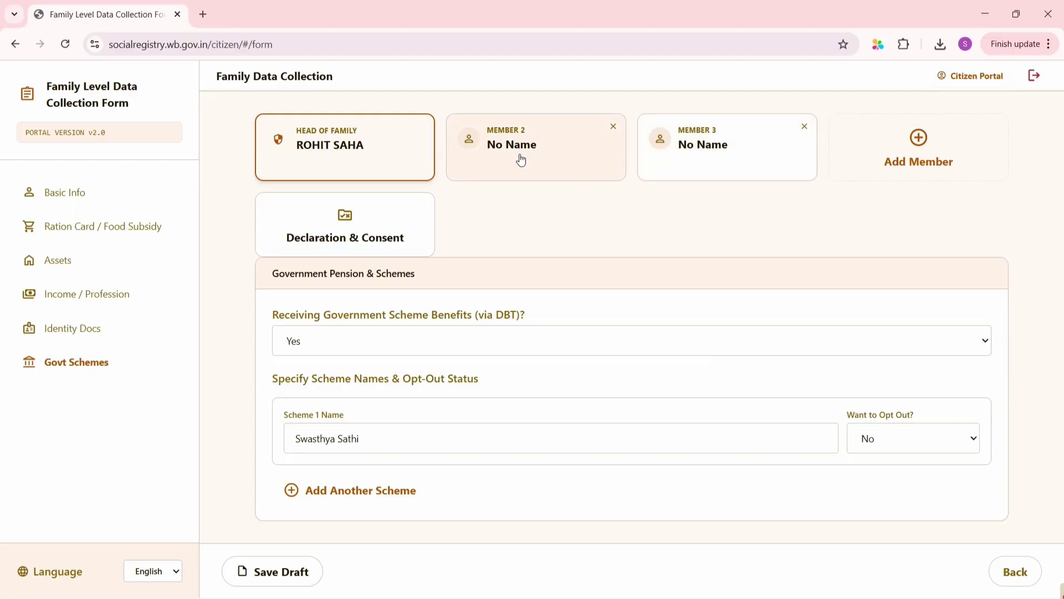
# Enter Member 2's full name and set relation with head of family to Wife
pyautogui.click(521, 159)
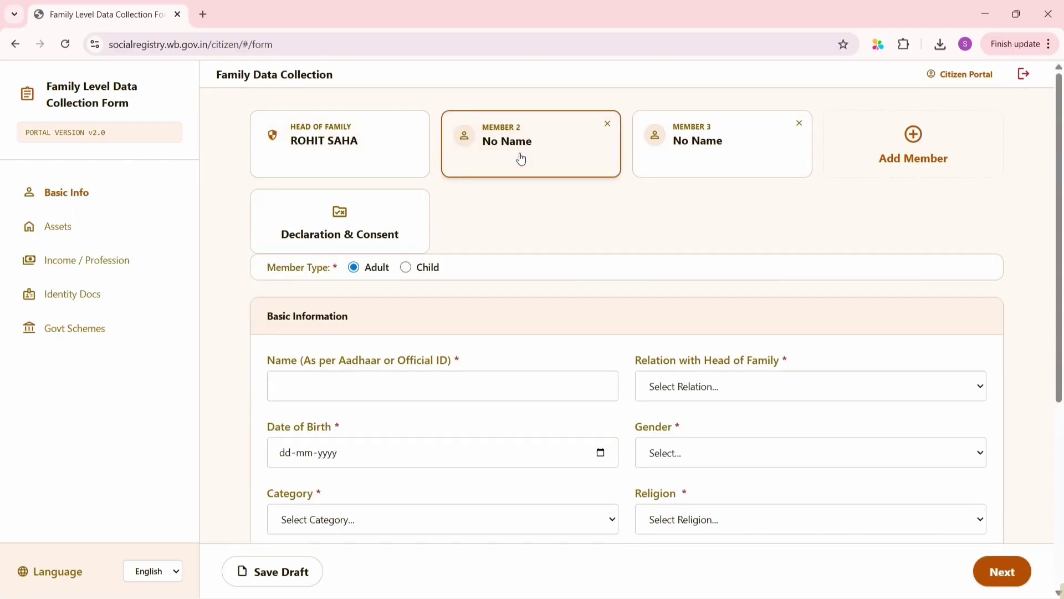
pyautogui.click(489, 398)
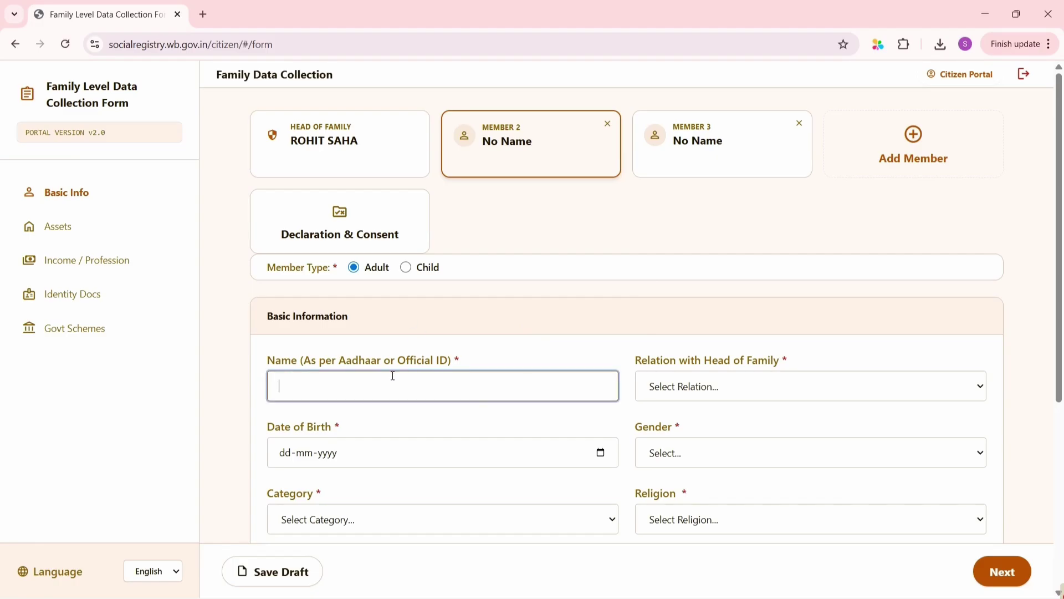
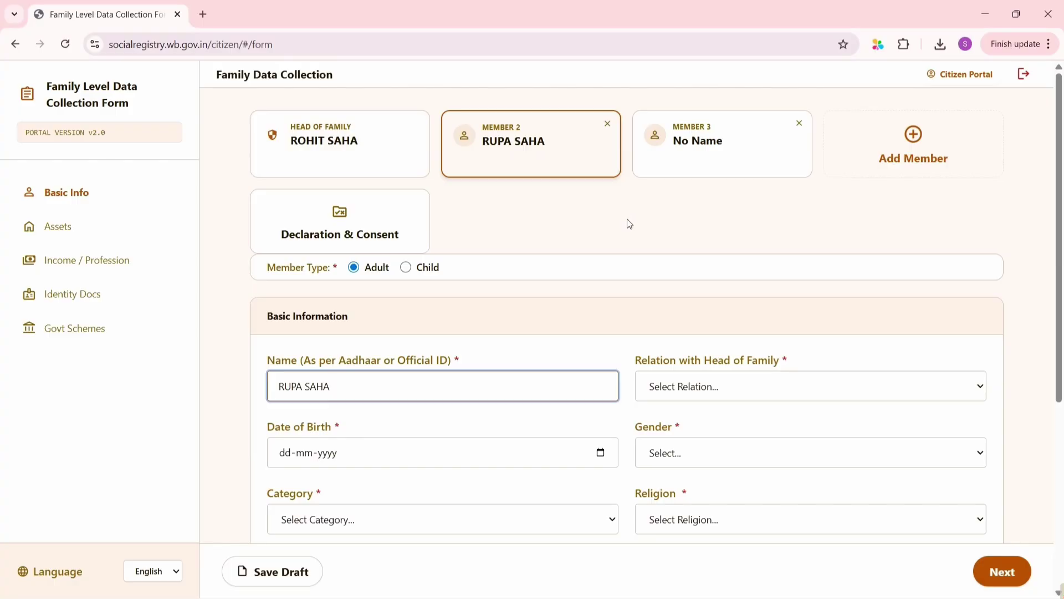
pyautogui.click(740, 392)
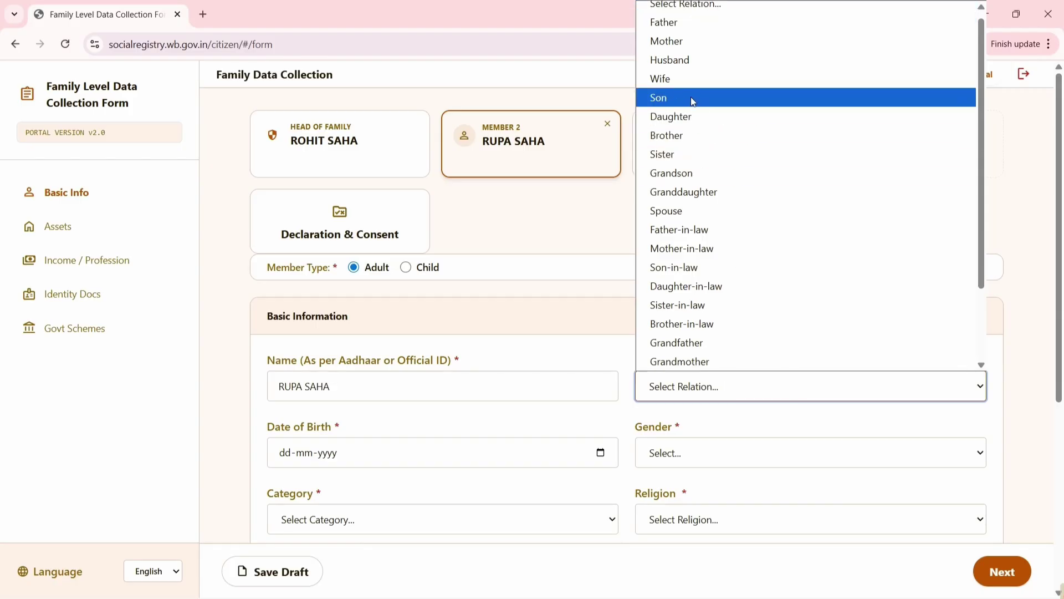
pyautogui.click(686, 83)
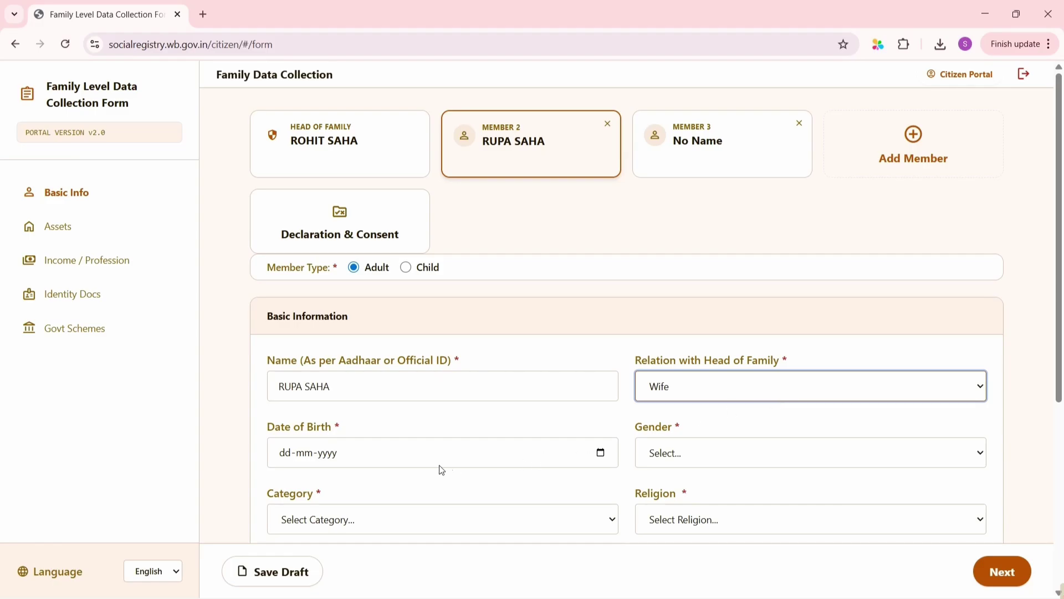
pyautogui.click(315, 456)
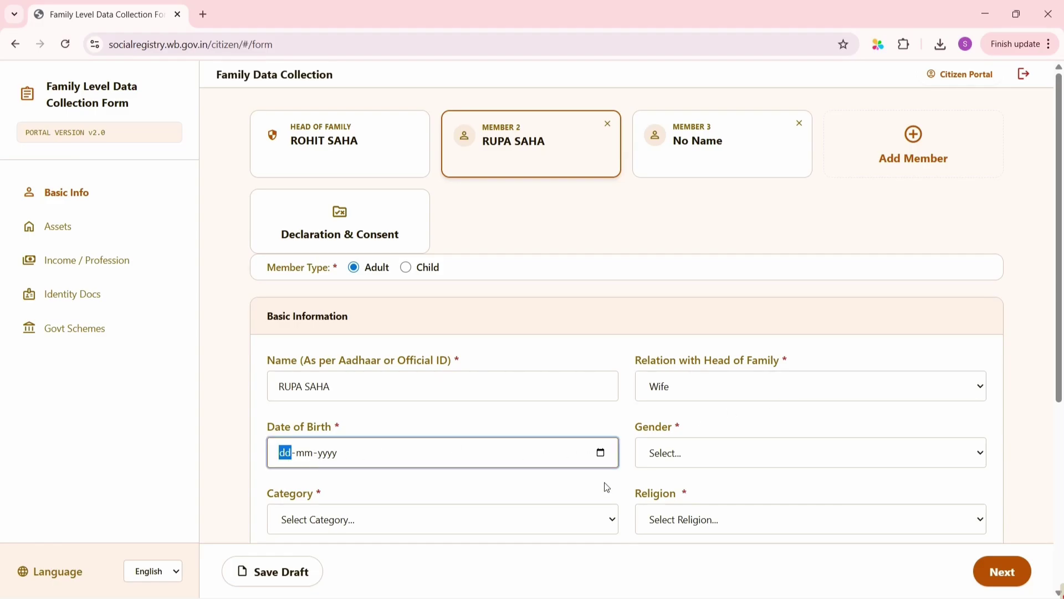
pyautogui.click(597, 456)
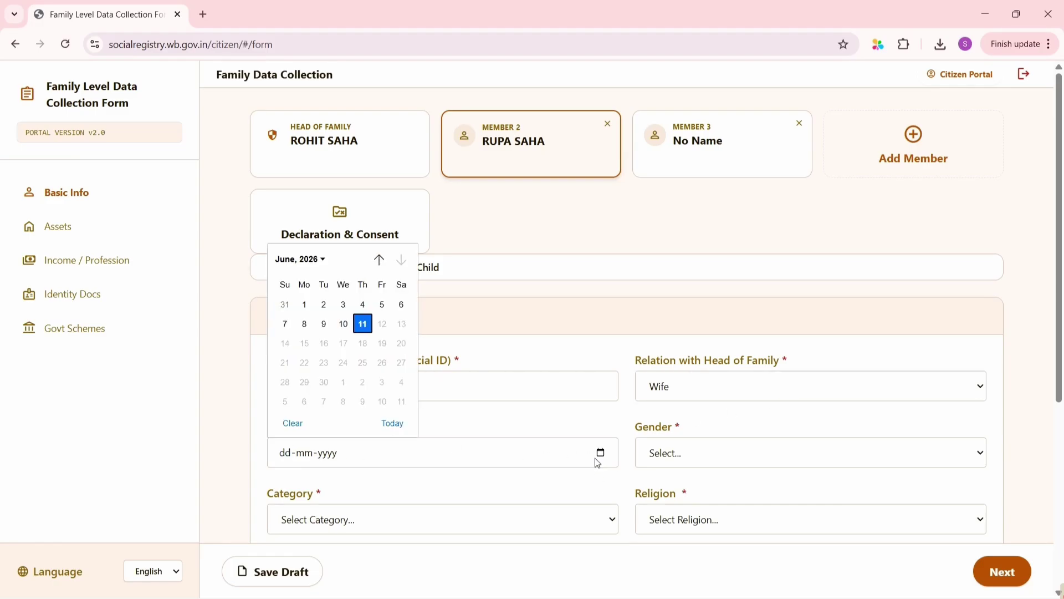
pyautogui.click(314, 262)
pyautogui.scroll(5, 310, 291)
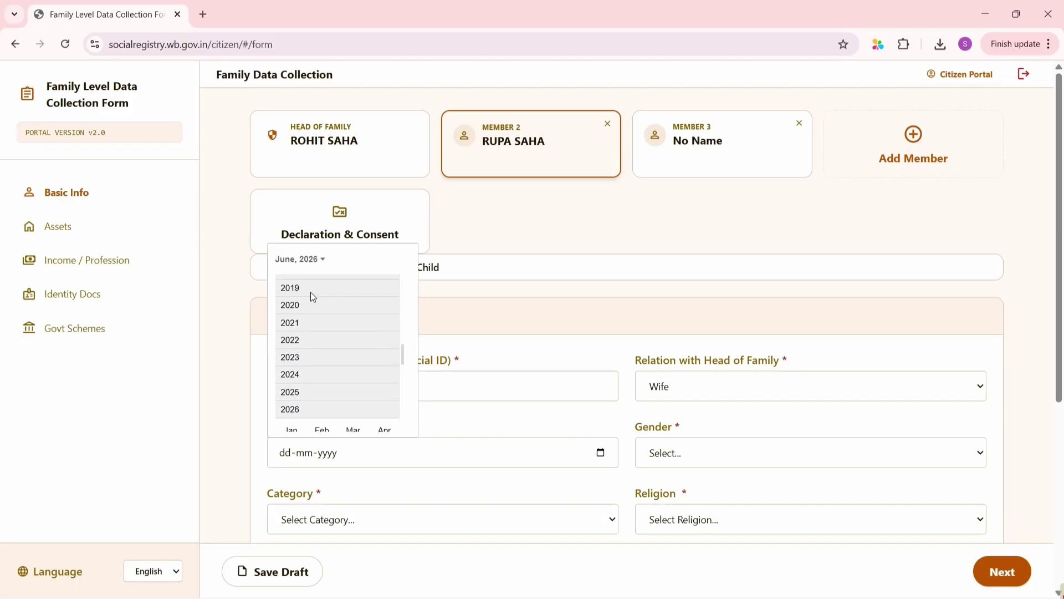
pyautogui.scroll(3, 311, 292)
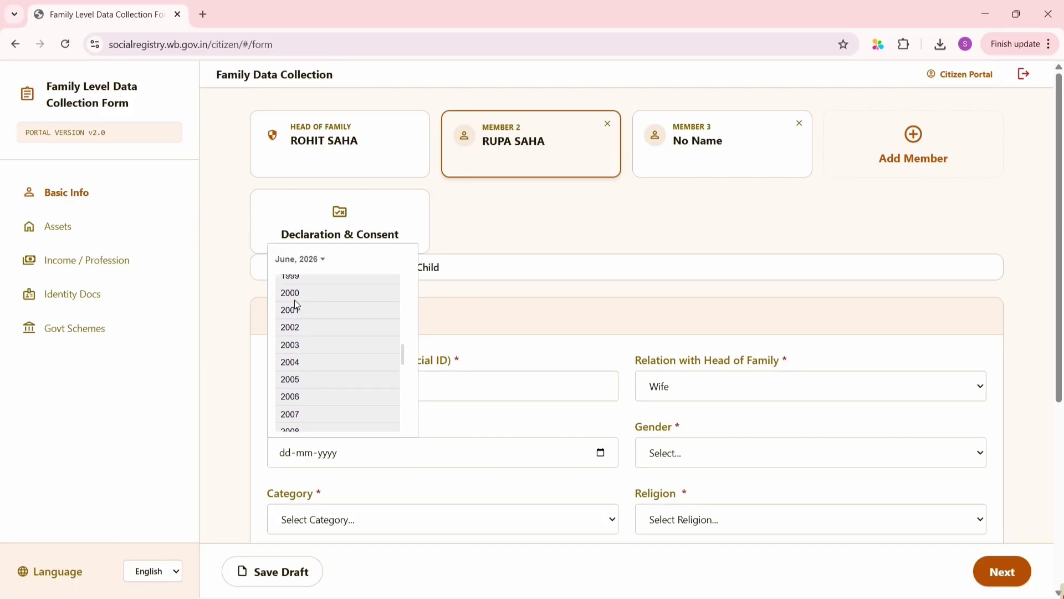
pyautogui.click(300, 293)
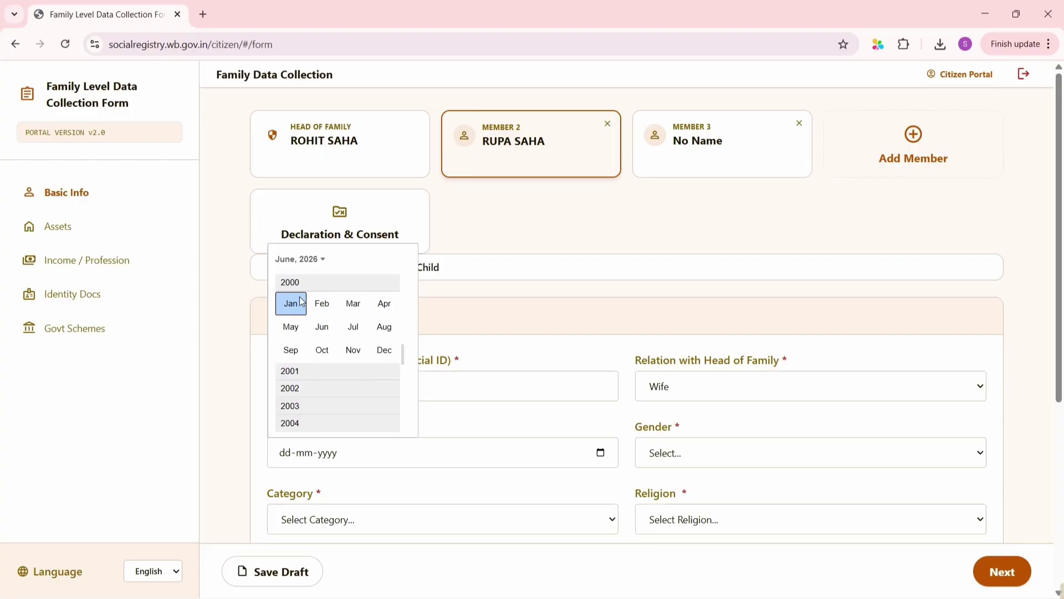
pyautogui.click(291, 303)
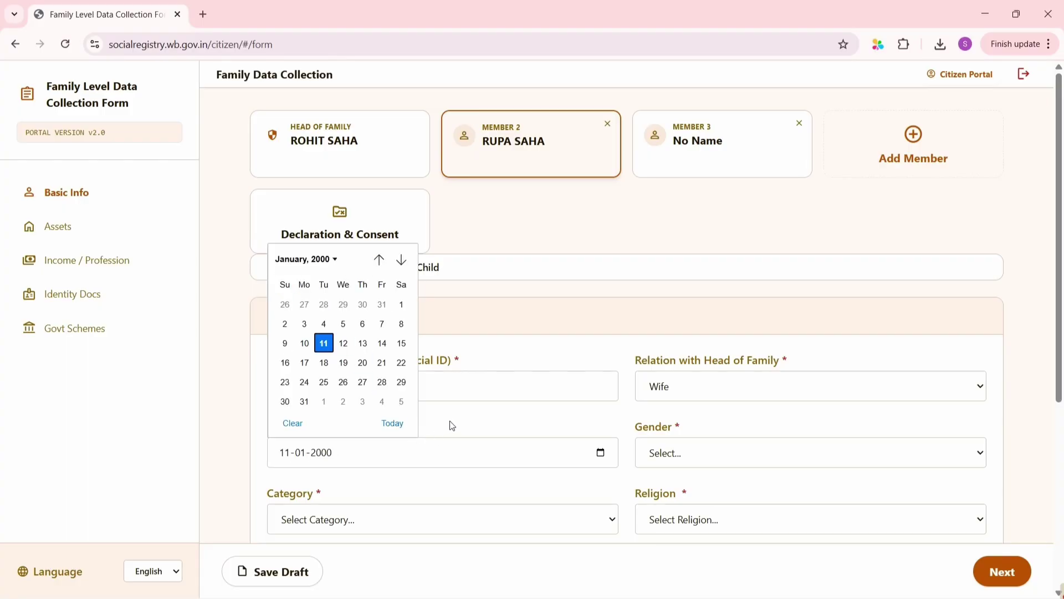
pyautogui.click(328, 259)
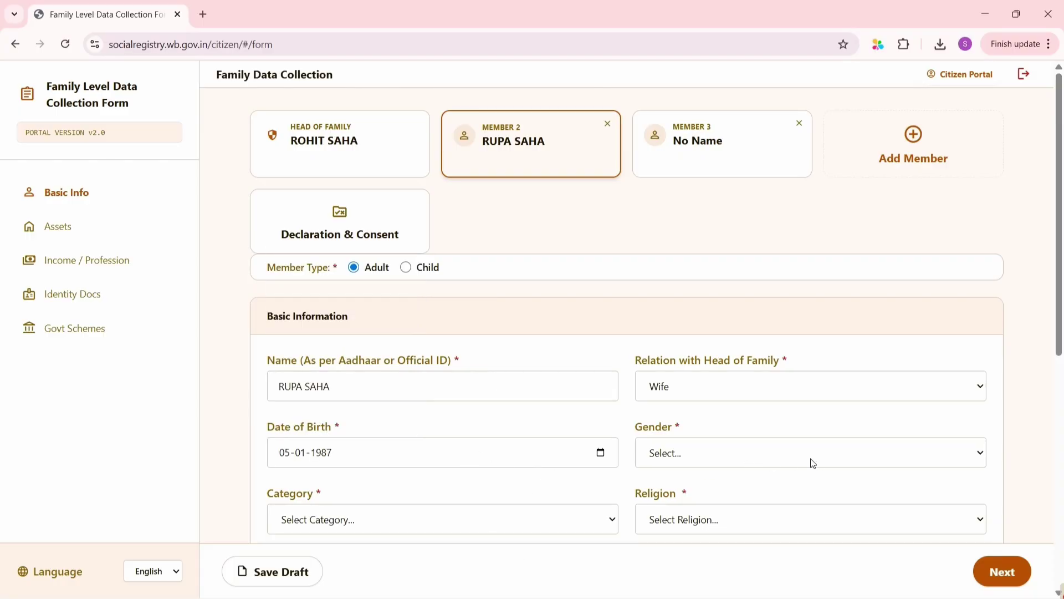
# Set Member 2's gender to Female, category to UR and religion to Hinduism
pyautogui.click(800, 457)
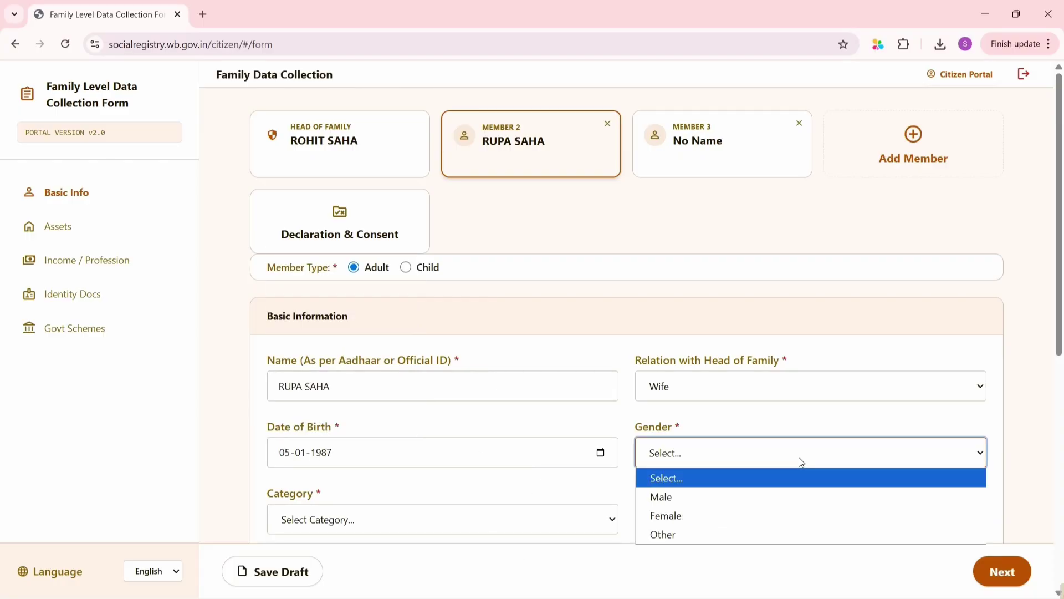
pyautogui.click(676, 516)
pyautogui.scroll(-2, 508, 475)
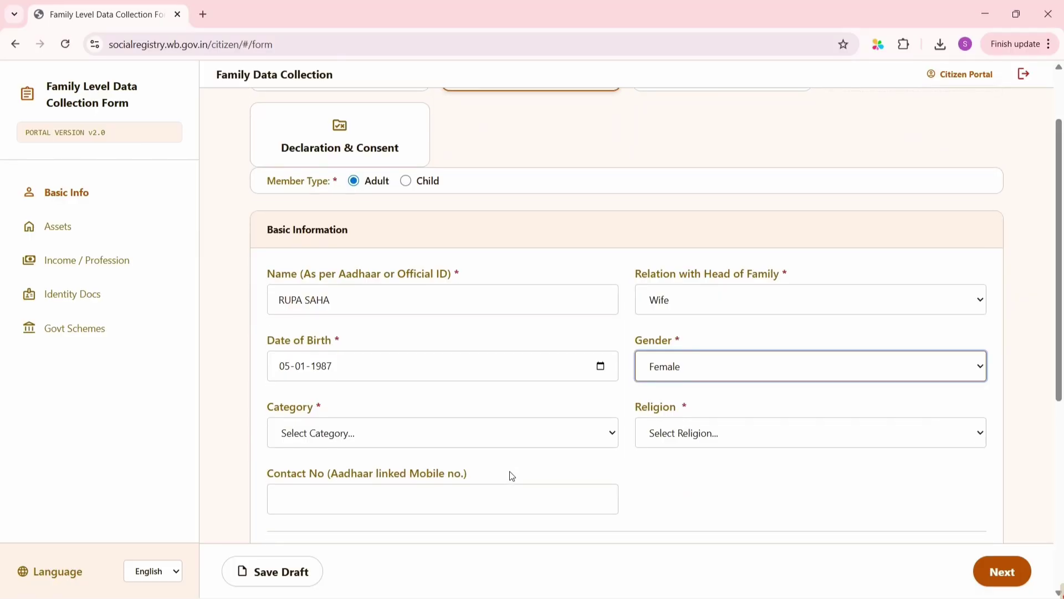
pyautogui.click(475, 437)
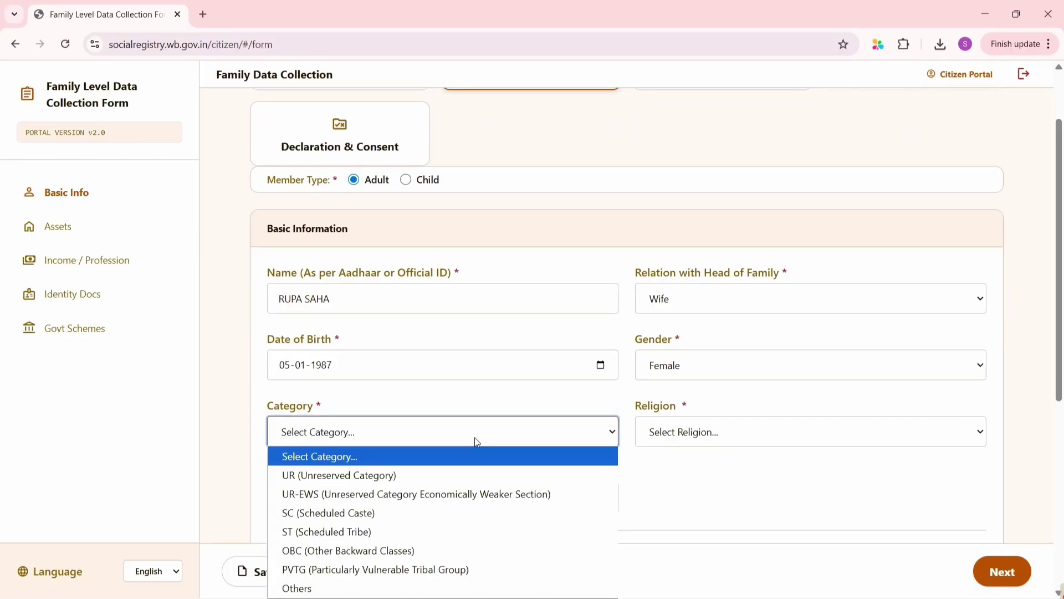
pyautogui.click(370, 481)
pyautogui.click(810, 444)
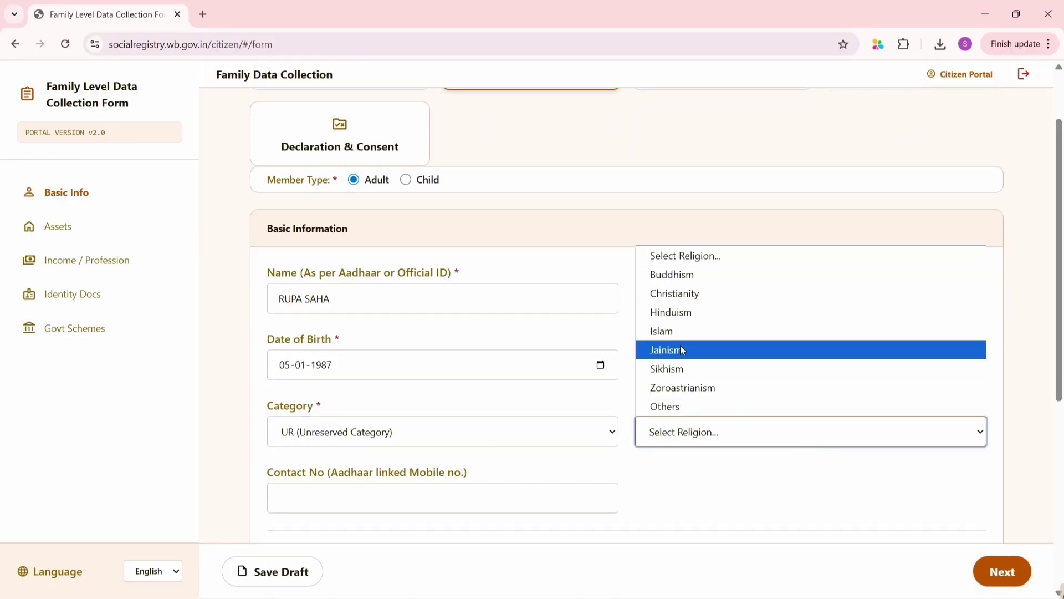
pyautogui.click(697, 314)
# Enter Member 2's contact mobile number and mark no disability
pyautogui.scroll(-3, 699, 317)
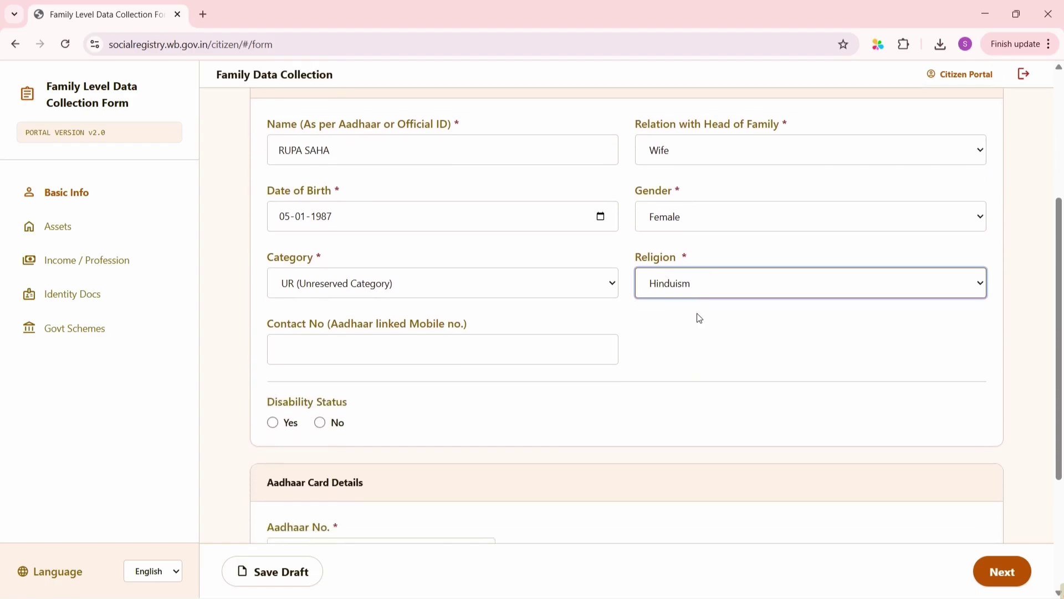
pyautogui.click(383, 356)
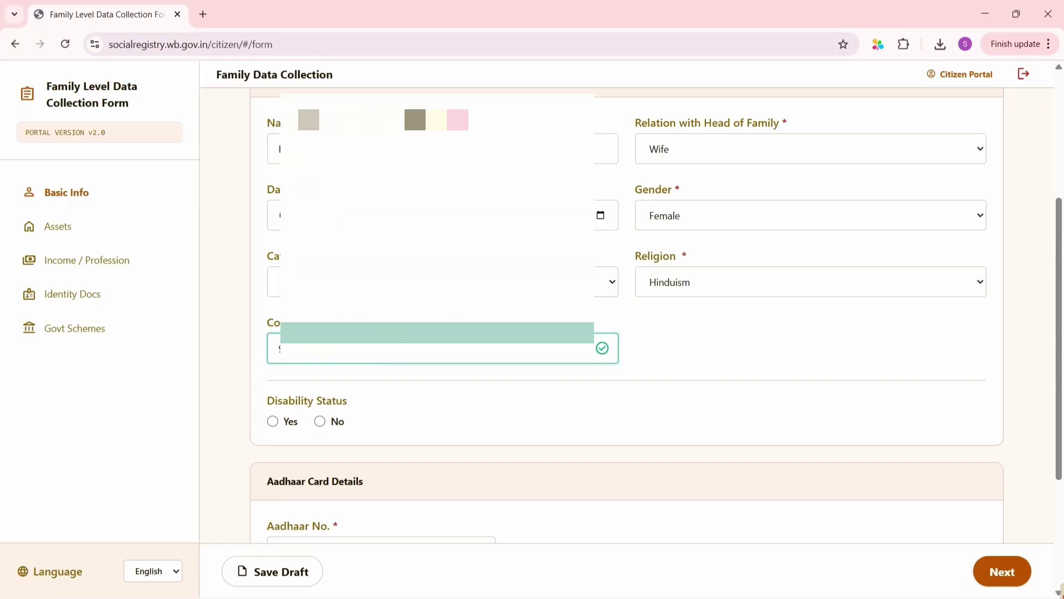
pyautogui.scroll(-3, 394, 311)
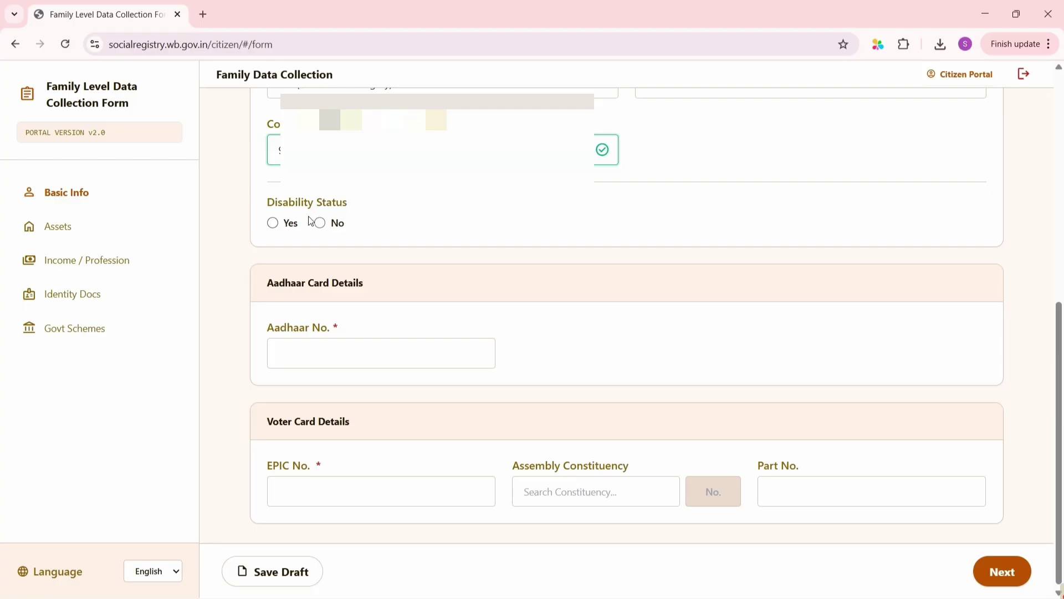
pyautogui.click(320, 223)
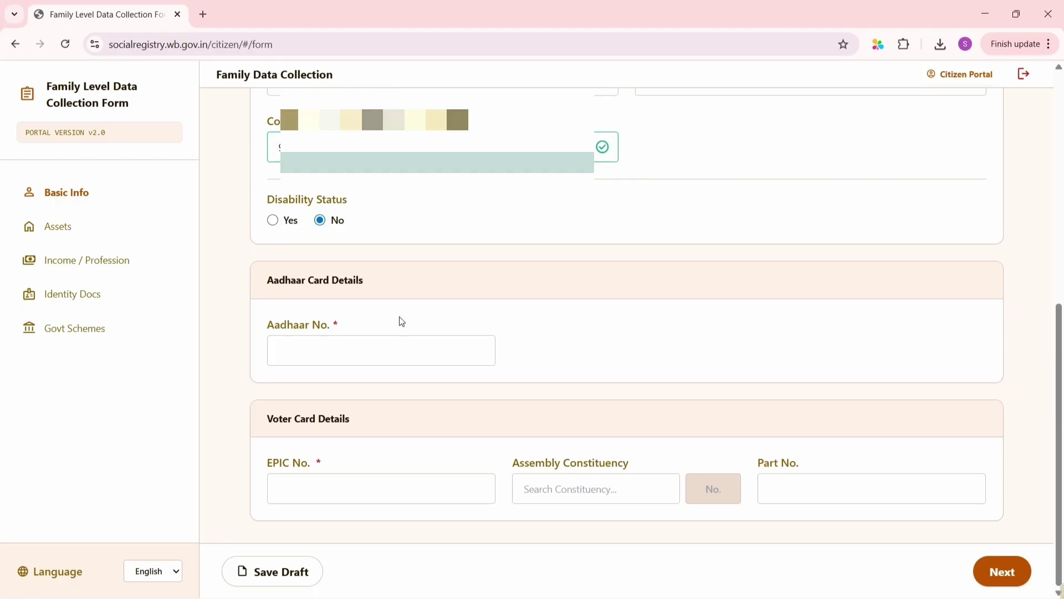
# Enter Member 2's Aadhaar number and upload her Aadhaar card image from Downloads
pyautogui.click(349, 346)
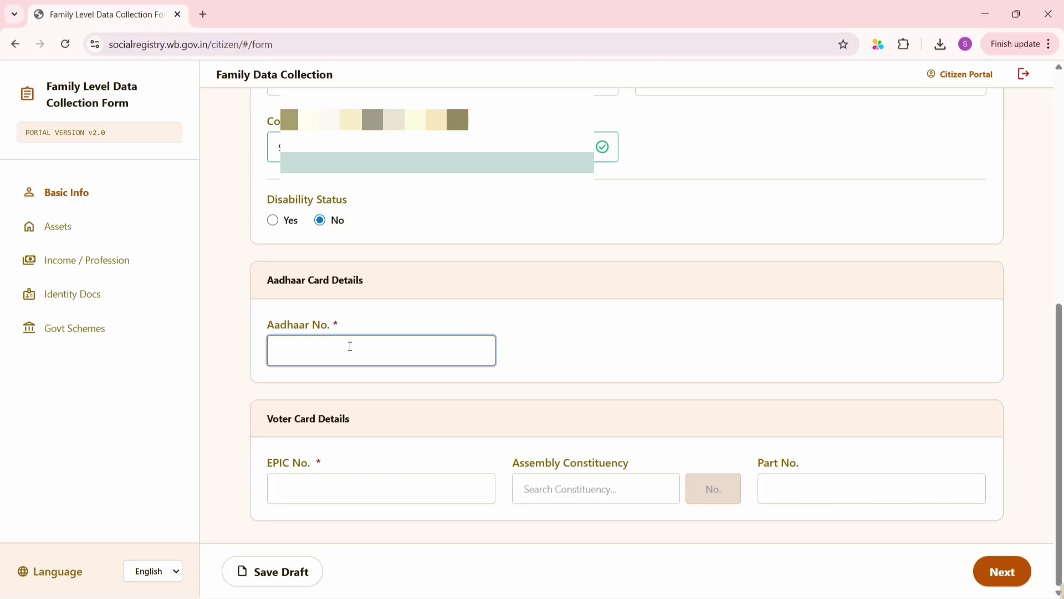
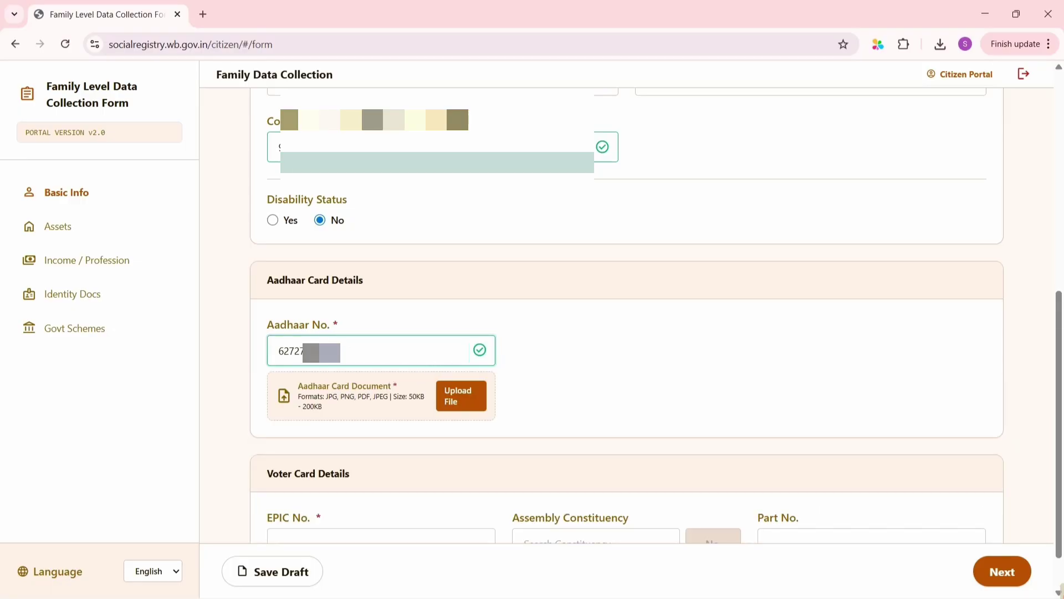
pyautogui.click(465, 400)
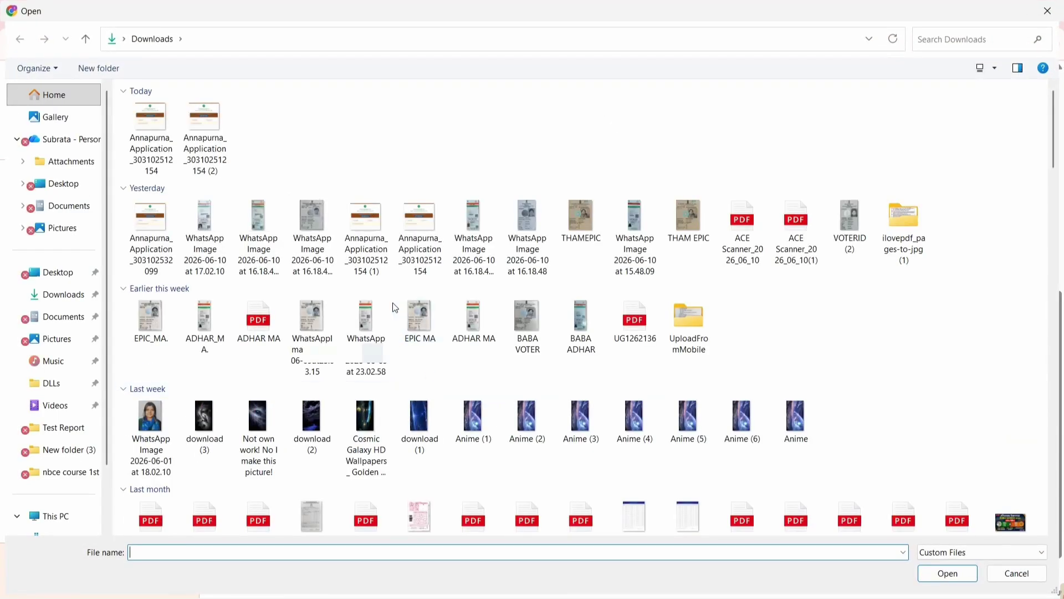
pyautogui.doubleClick(480, 223)
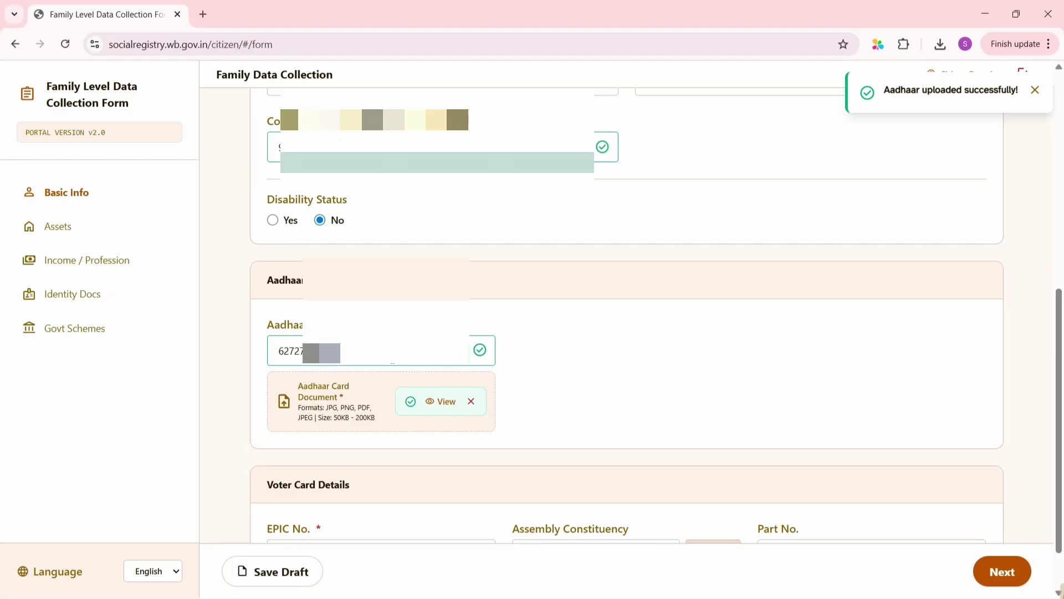
pyautogui.scroll(-1, 392, 363)
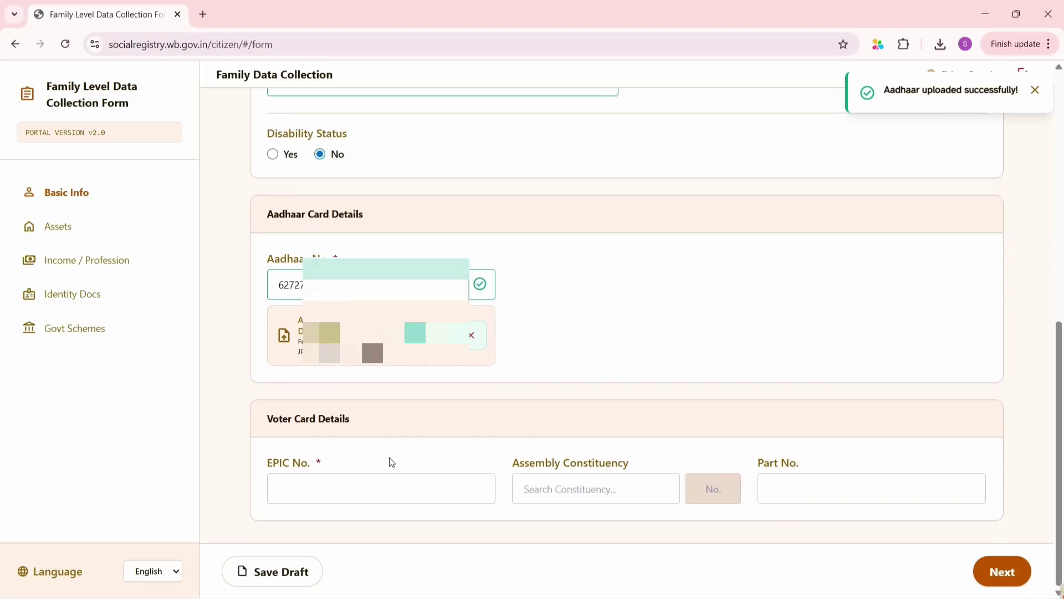
pyautogui.click(346, 490)
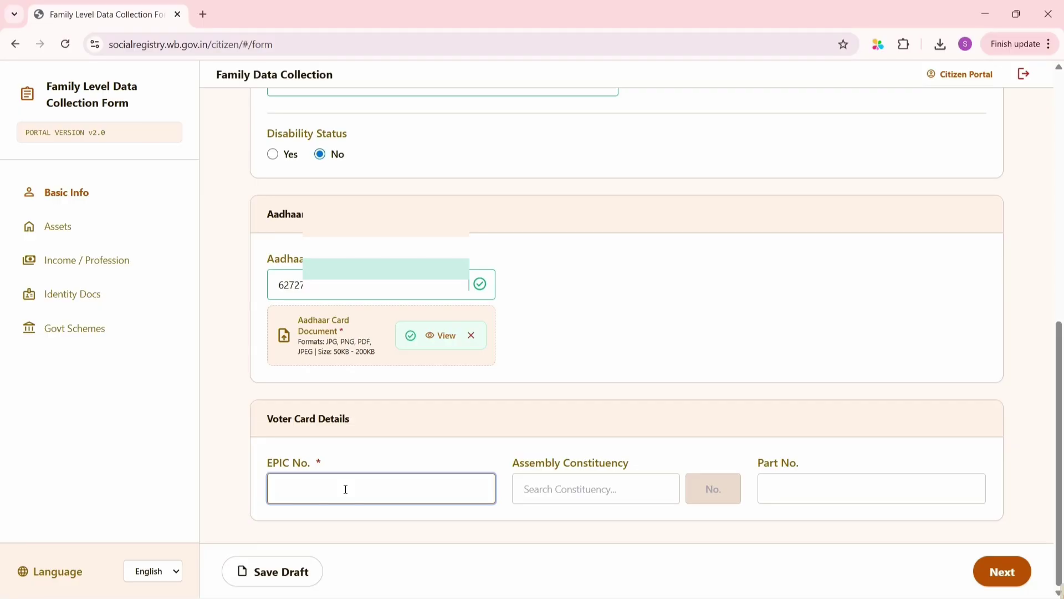
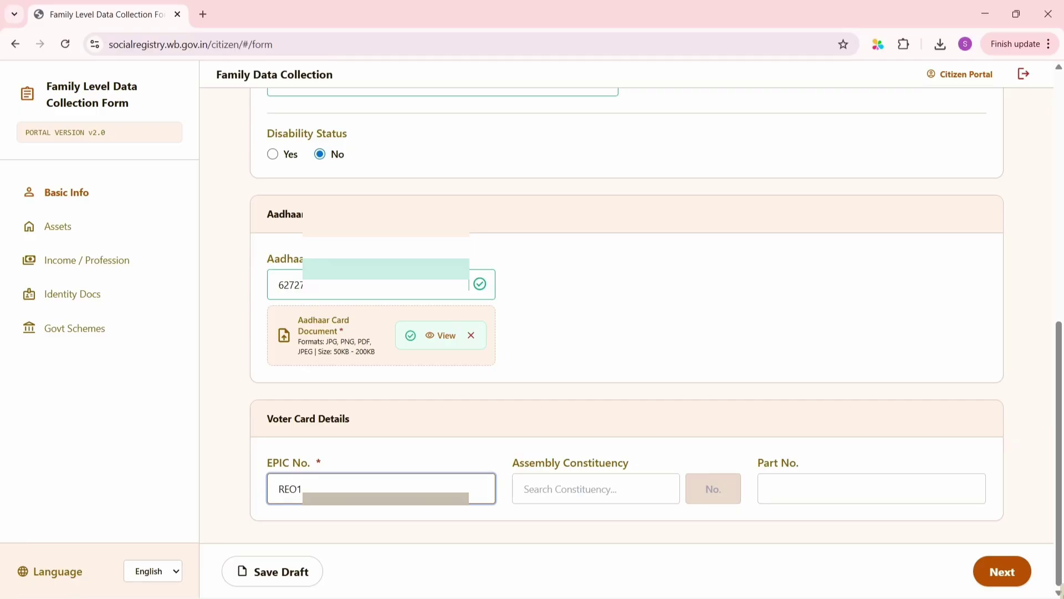
# Enter Member 2's voter EPIC number and upload her voter ID image from Downloads
pyautogui.scroll(-1, 499, 487)
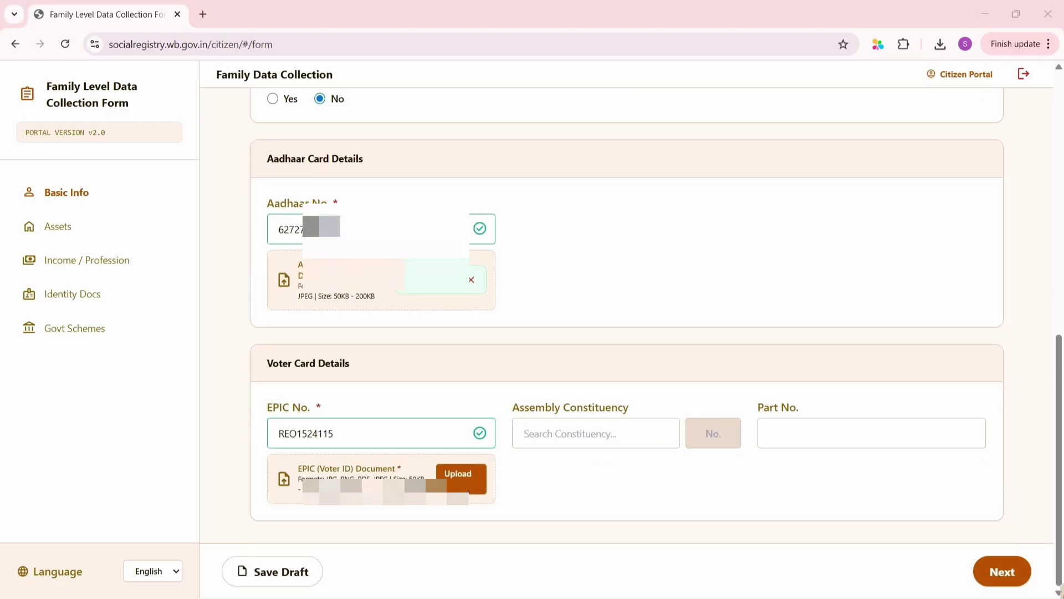
pyautogui.click(458, 476)
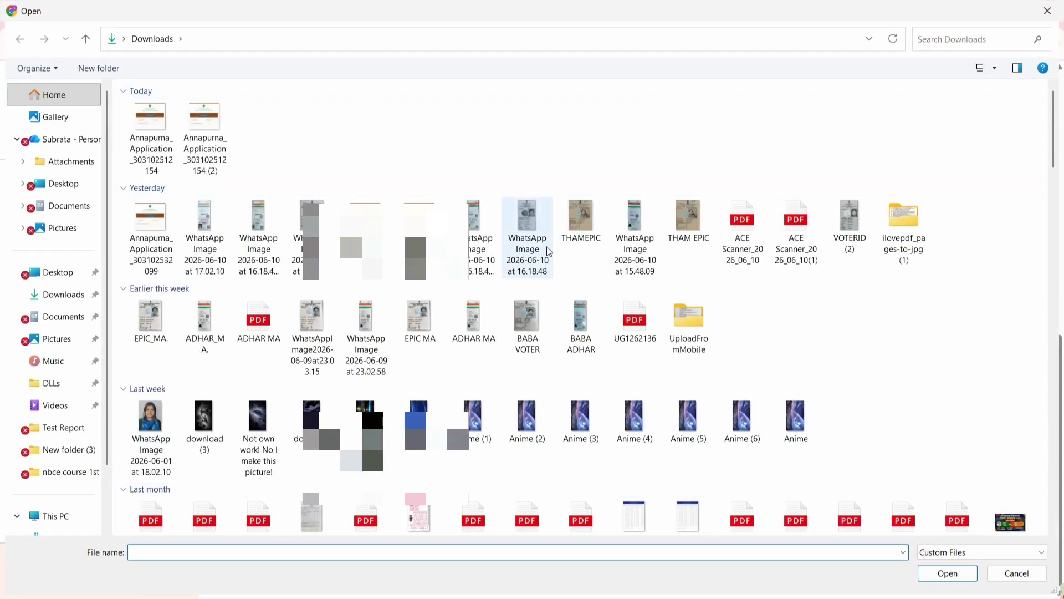
pyautogui.doubleClick(538, 247)
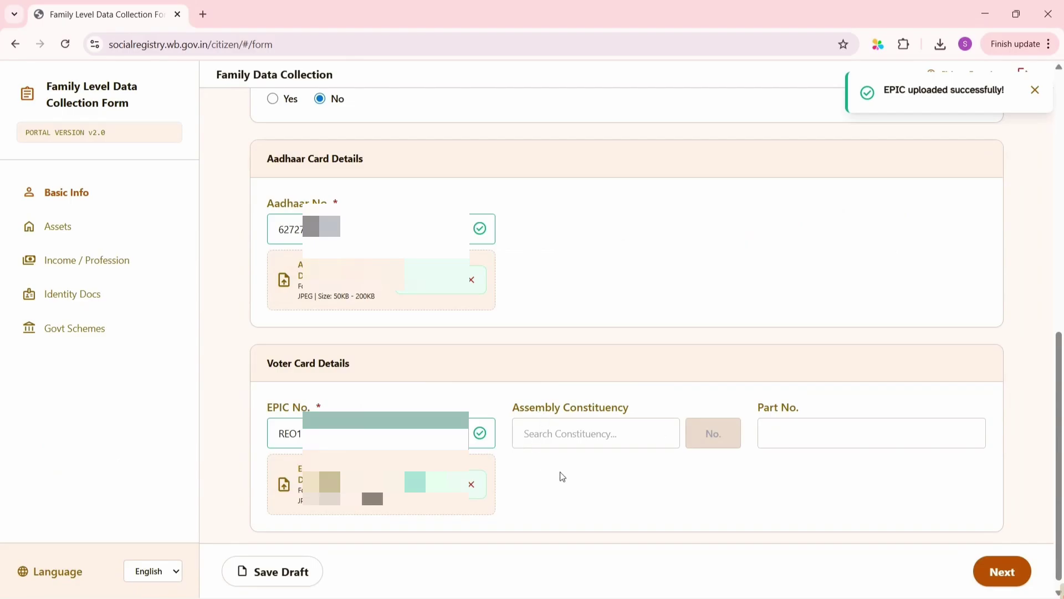
pyautogui.scroll(-1, 556, 475)
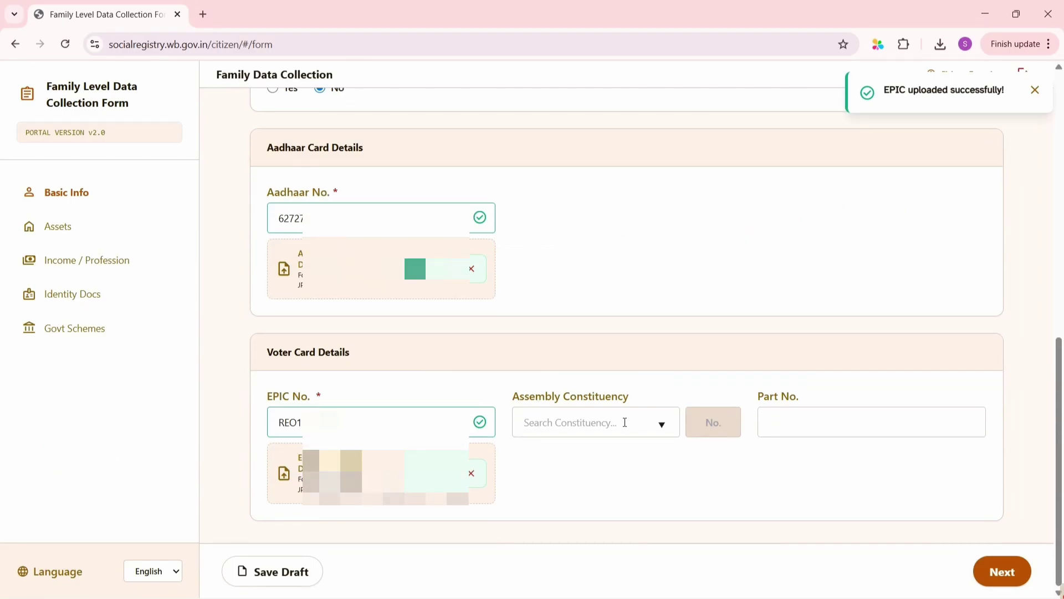
# Set assembly constituency to 101 - Ashoknagar with Part No. 254 and continue
pyautogui.click(662, 426)
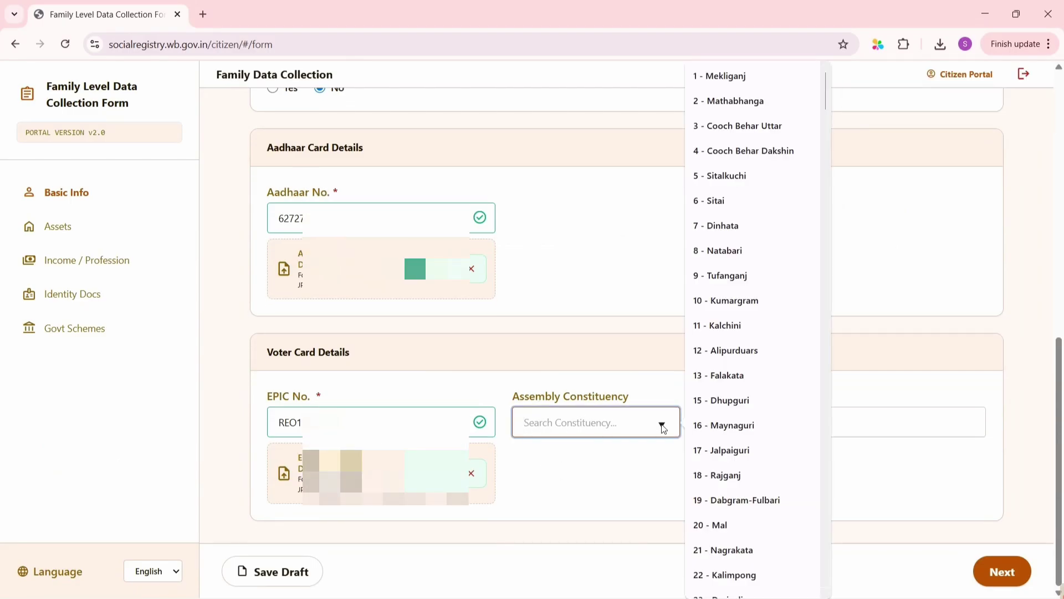
pyautogui.scroll(-20, 746, 471)
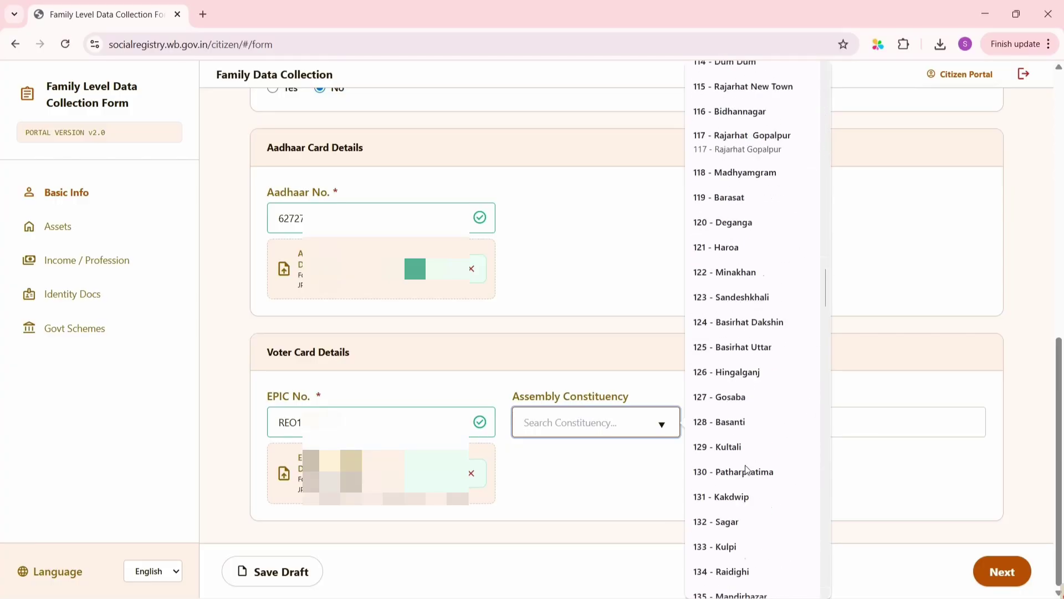
pyautogui.scroll(15, 746, 471)
pyautogui.scroll(-8, 746, 471)
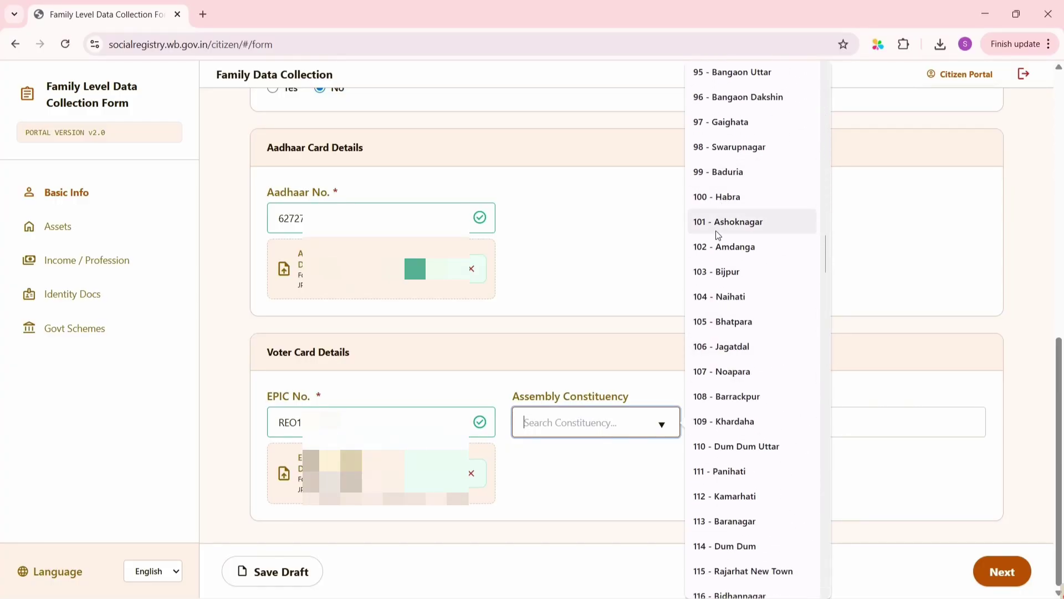
pyautogui.click(718, 234)
pyautogui.click(784, 430)
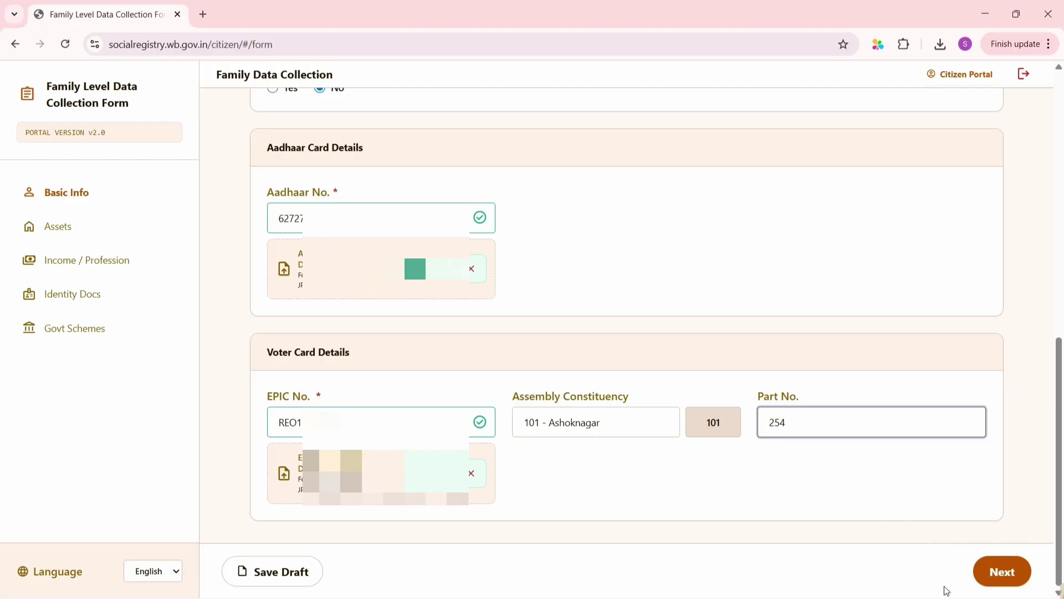
pyautogui.click(996, 575)
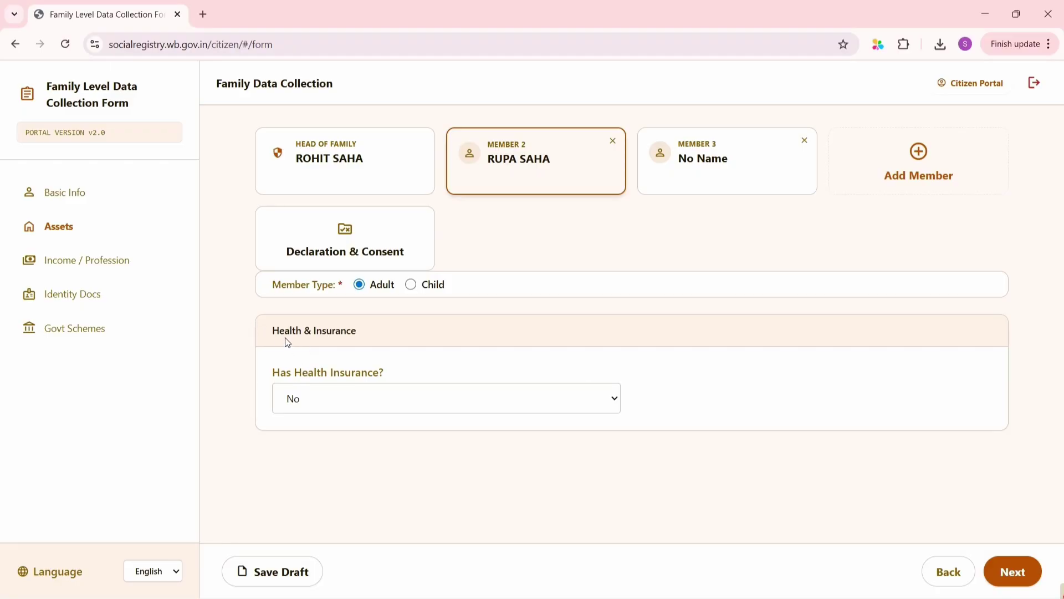
# Record Yes, Government insurance under Swasthya Sathi with her URN, then continue to Income / Profession
pyautogui.click(335, 408)
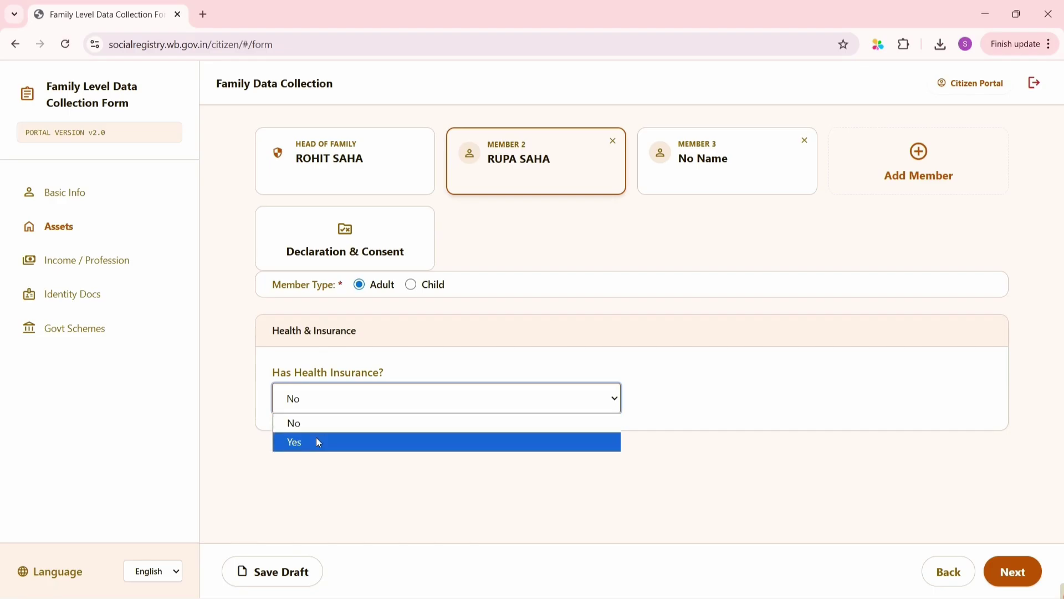
pyautogui.click(316, 442)
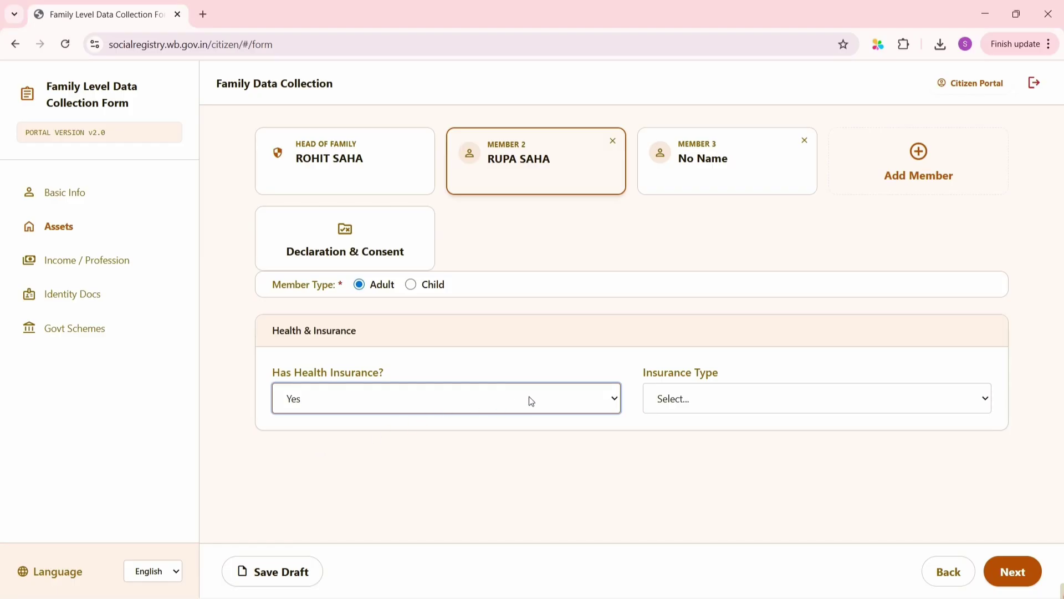
pyautogui.click(727, 397)
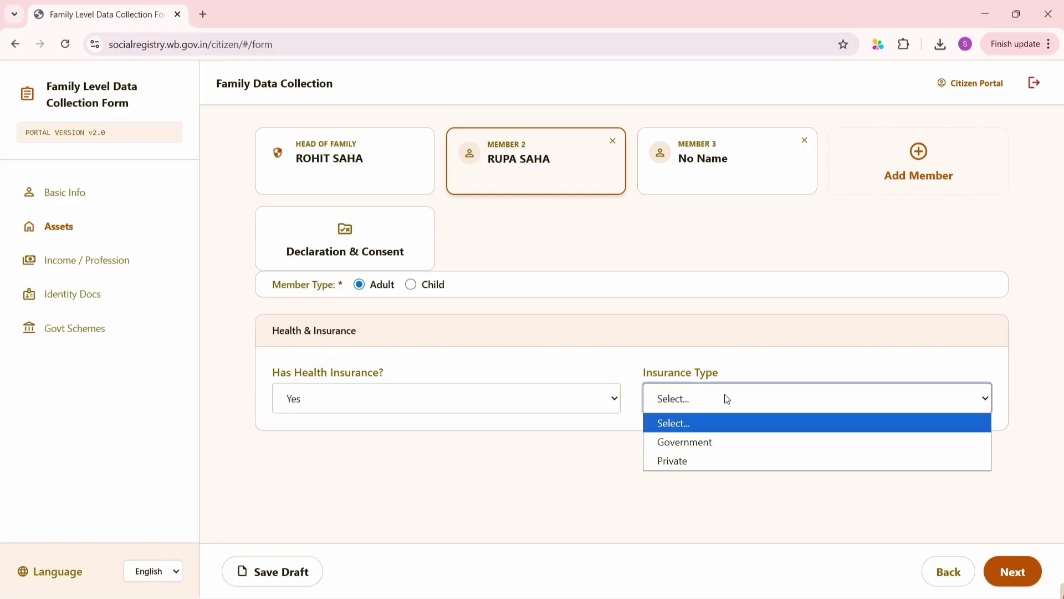
pyautogui.click(715, 453)
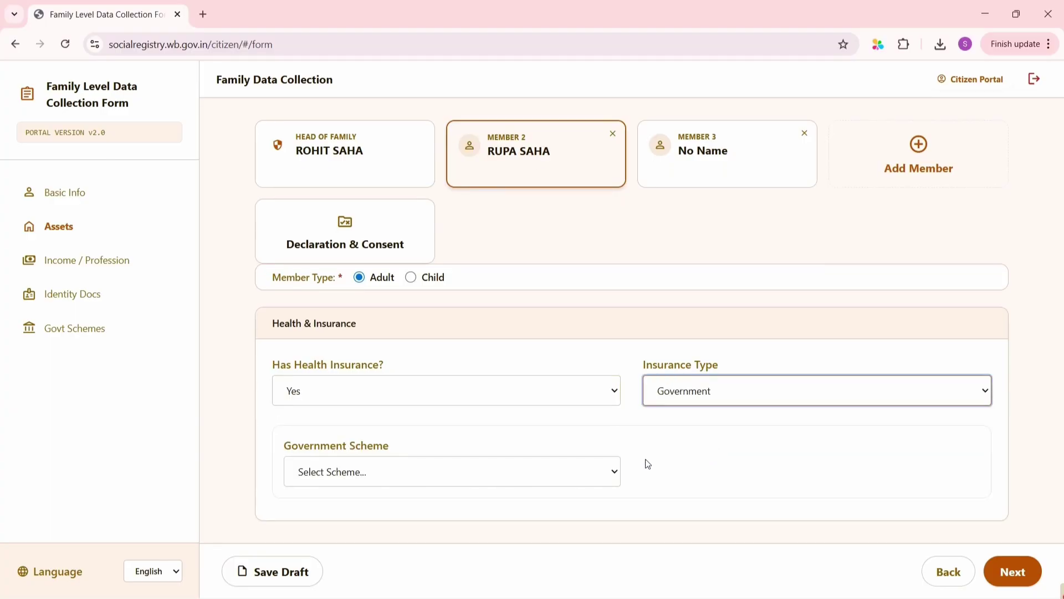
pyautogui.click(566, 462)
pyautogui.click(420, 516)
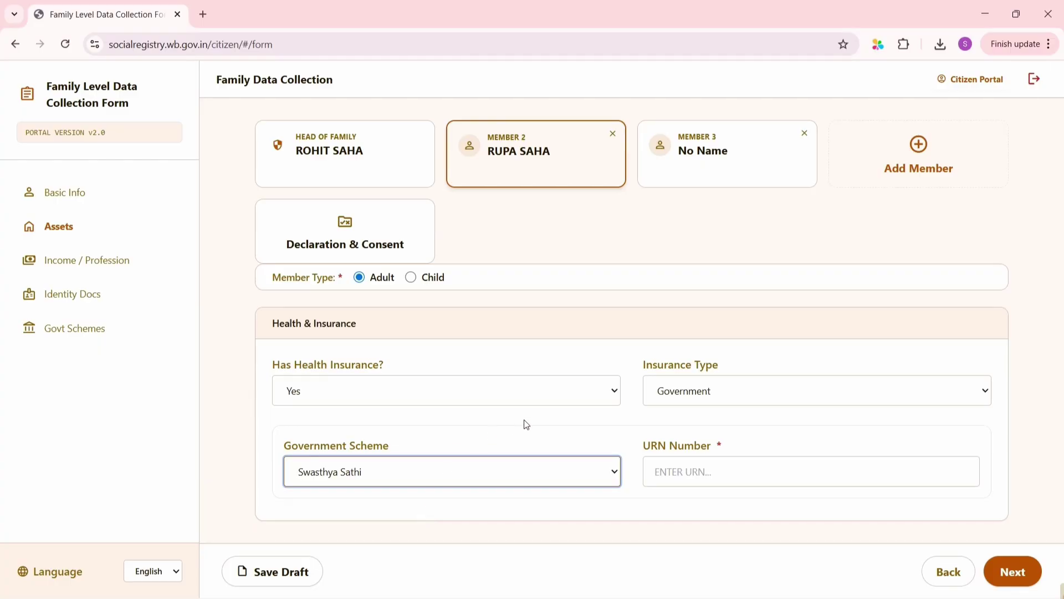
pyautogui.click(693, 477)
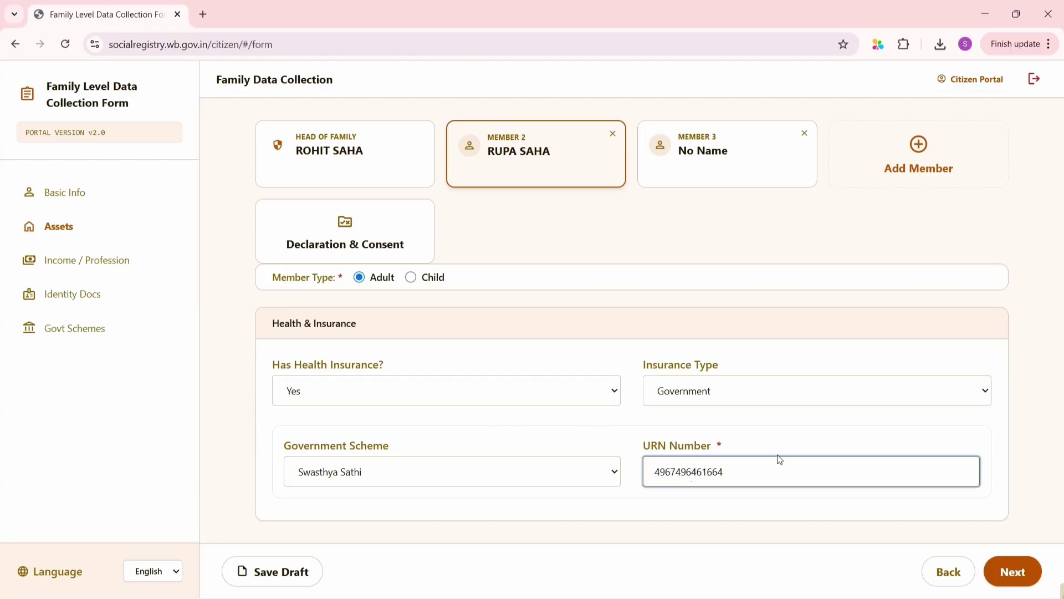
pyautogui.click(1013, 572)
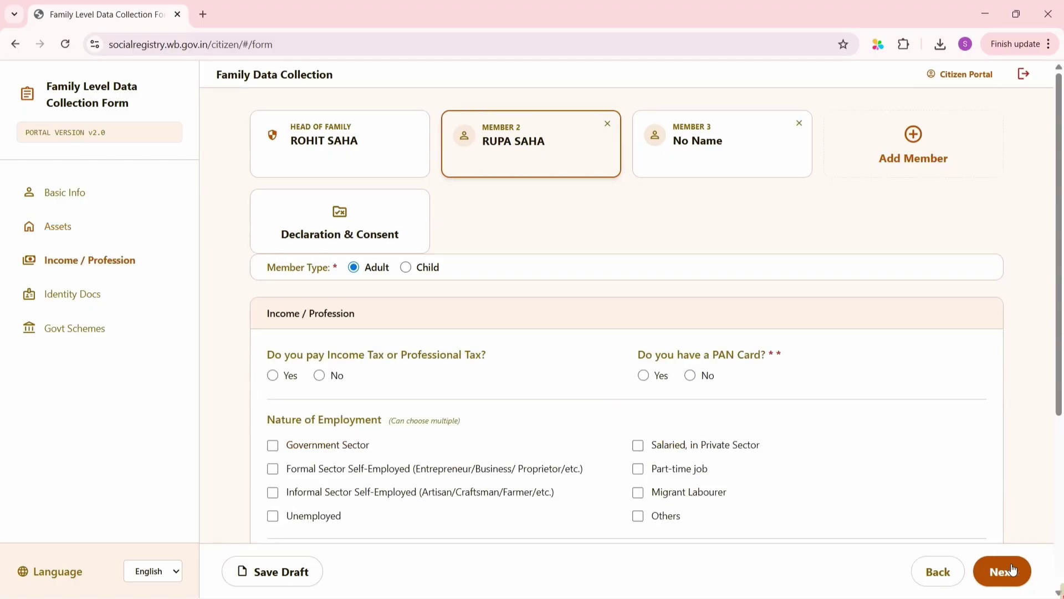
# Answer No to income tax and PAN card, and mark Member 2 as Unemployed
pyautogui.scroll(-2, 402, 399)
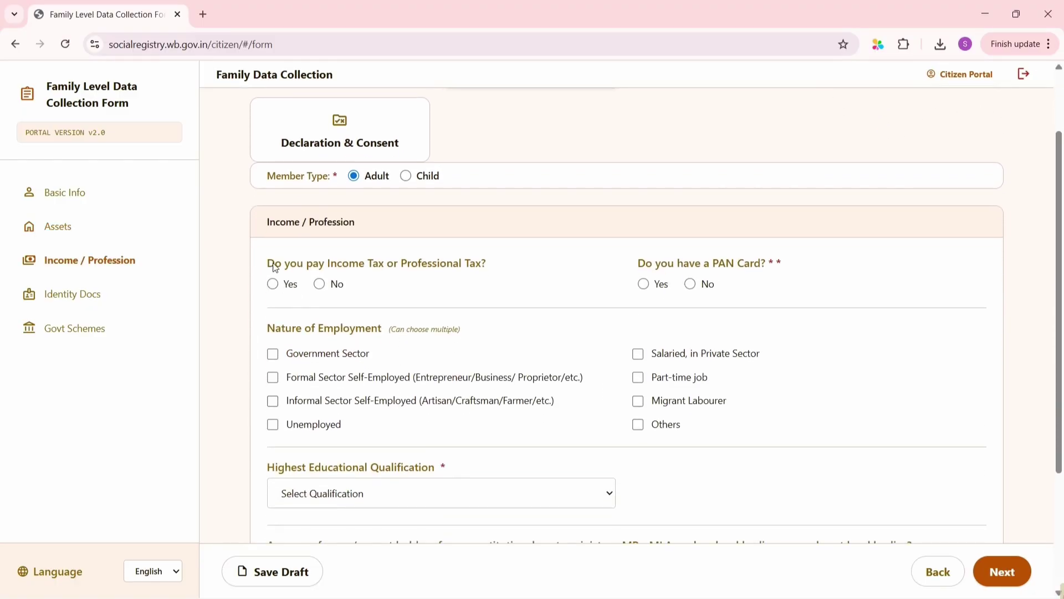
pyautogui.click(321, 284)
pyautogui.click(692, 285)
pyautogui.click(273, 425)
# Set education to Lower than 10th and answer No to constitutional posts and government pension
pyautogui.scroll(-3, 335, 420)
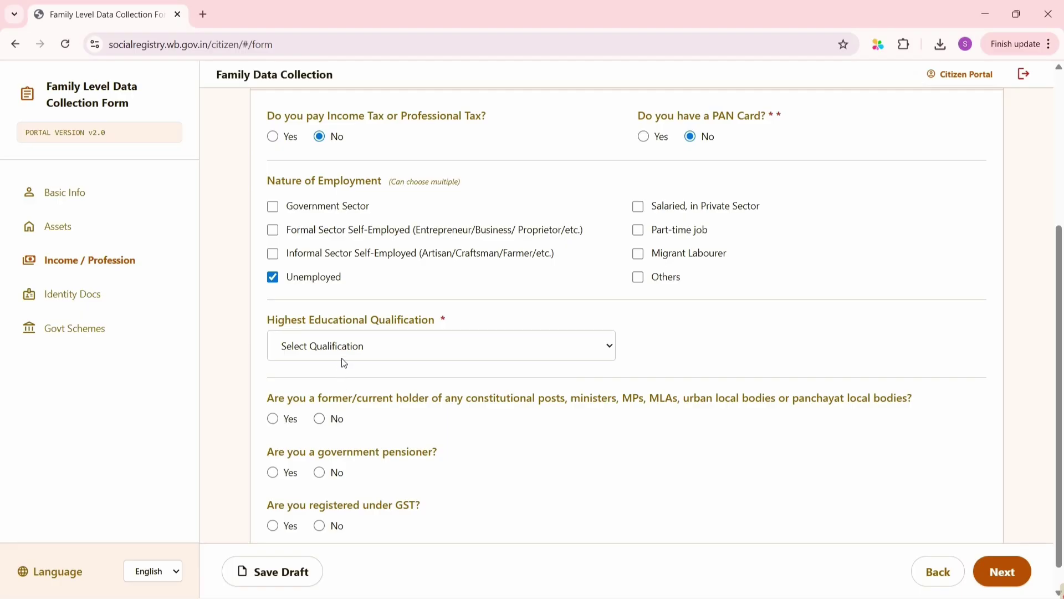
pyautogui.click(349, 349)
pyautogui.click(333, 410)
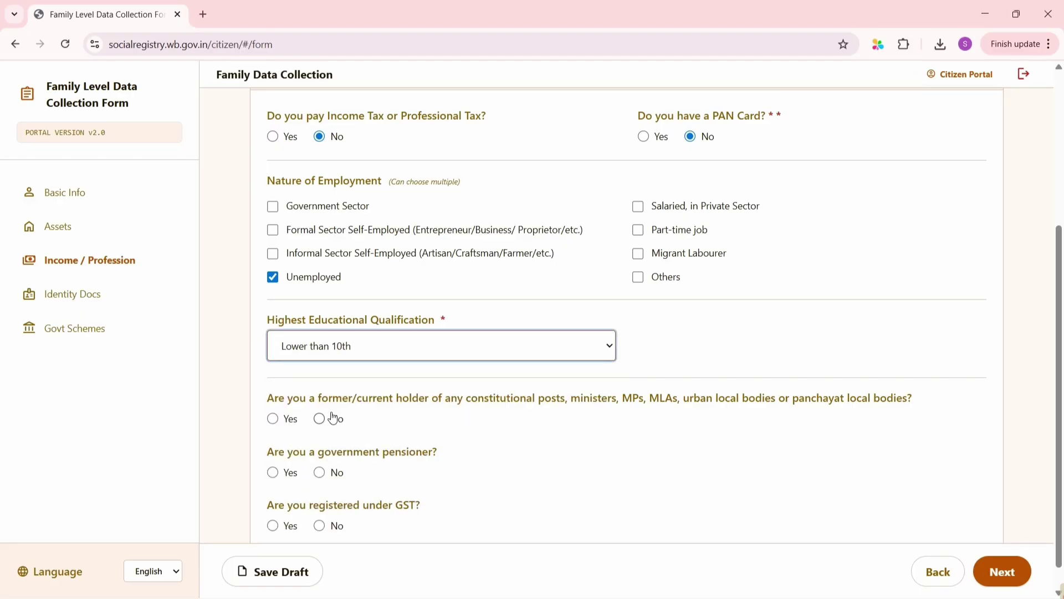
pyautogui.scroll(-1, 463, 448)
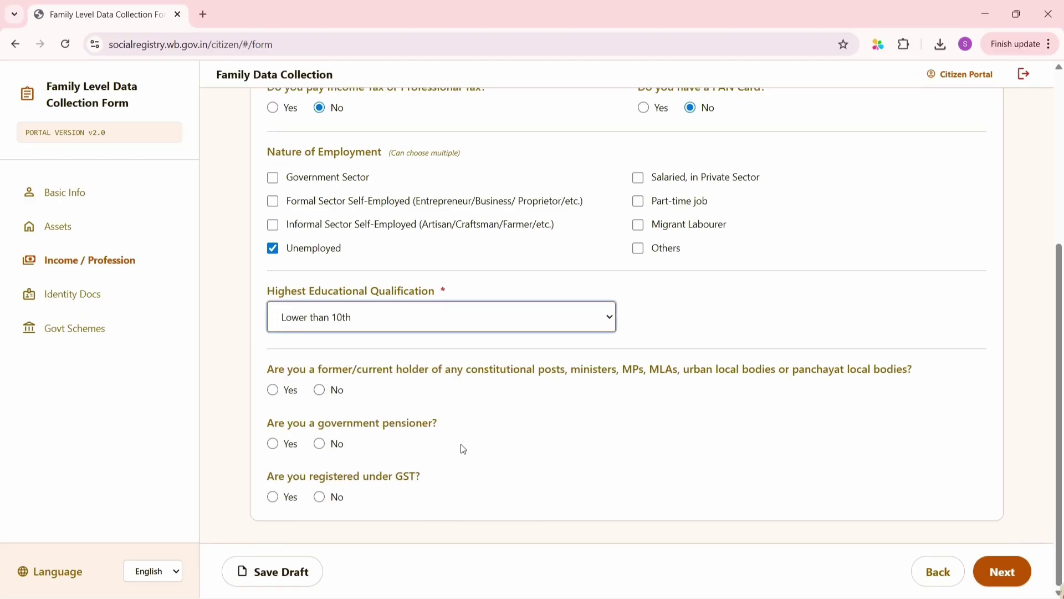
pyautogui.click(320, 391)
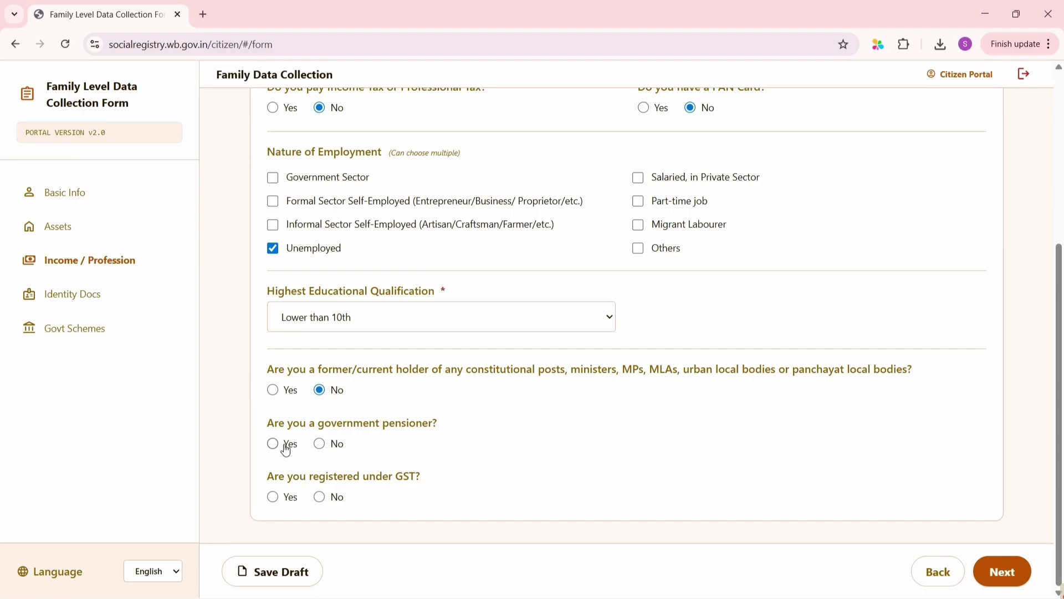
pyautogui.click(320, 444)
# Answer No to GST registration, then keep the CAA application status as Not Applicable
pyautogui.click(322, 498)
pyautogui.click(1019, 573)
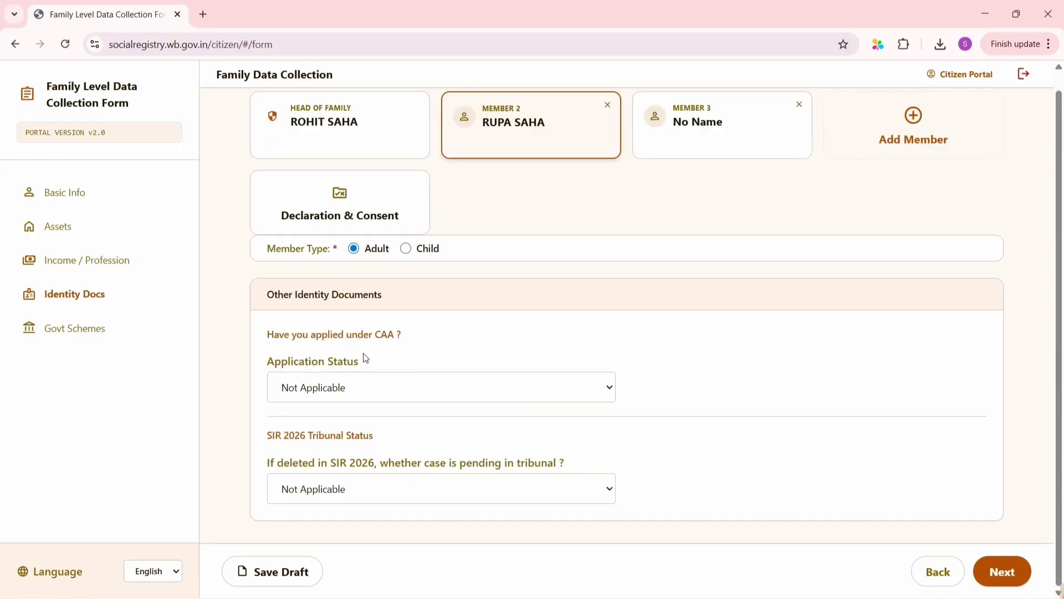
pyautogui.click(361, 383)
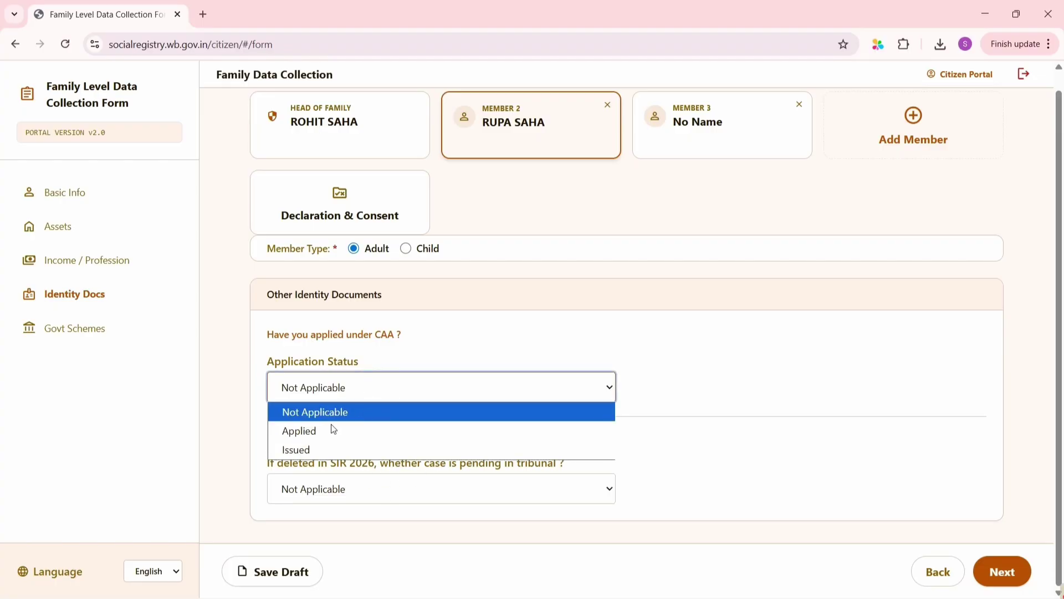
pyautogui.click(591, 355)
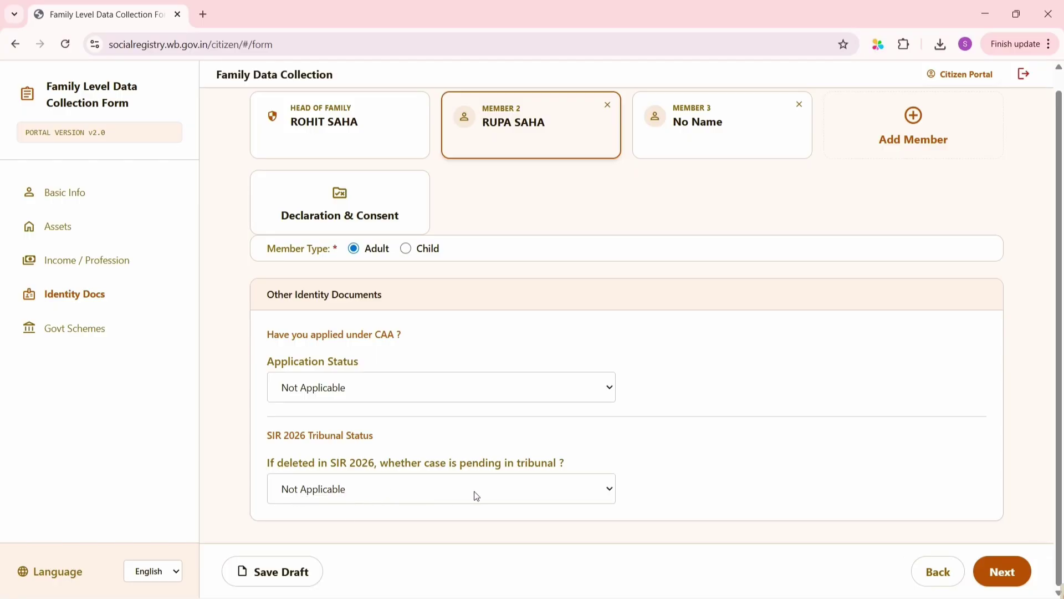
# On Govt Schemes, choose 'Yes, I am applying' for Annapurna Yojana and Yes for DBT benefits
pyautogui.click(999, 574)
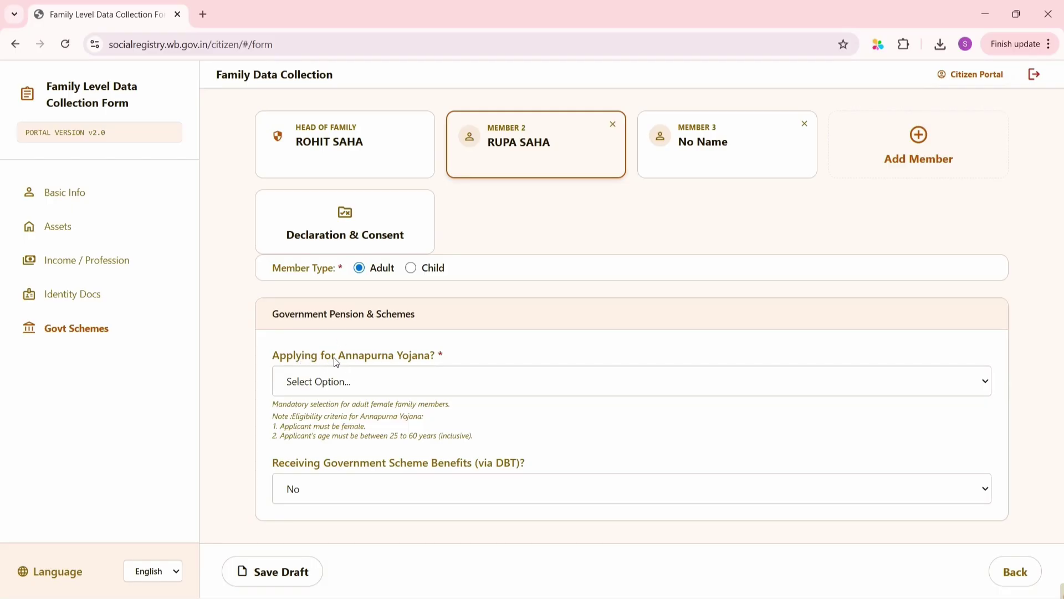
pyautogui.click(376, 382)
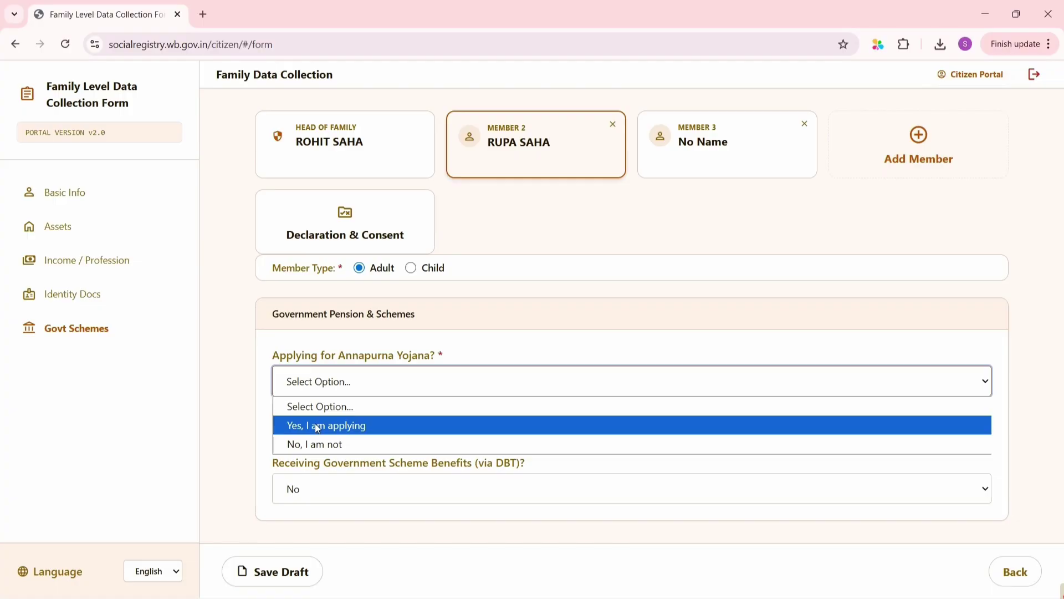
pyautogui.click(317, 426)
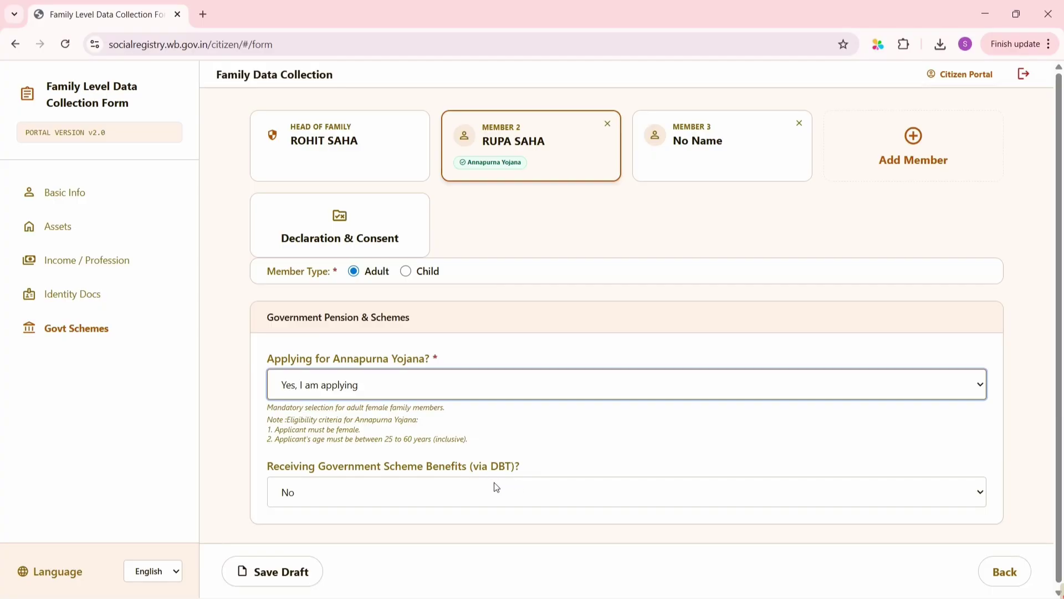
pyautogui.click(415, 494)
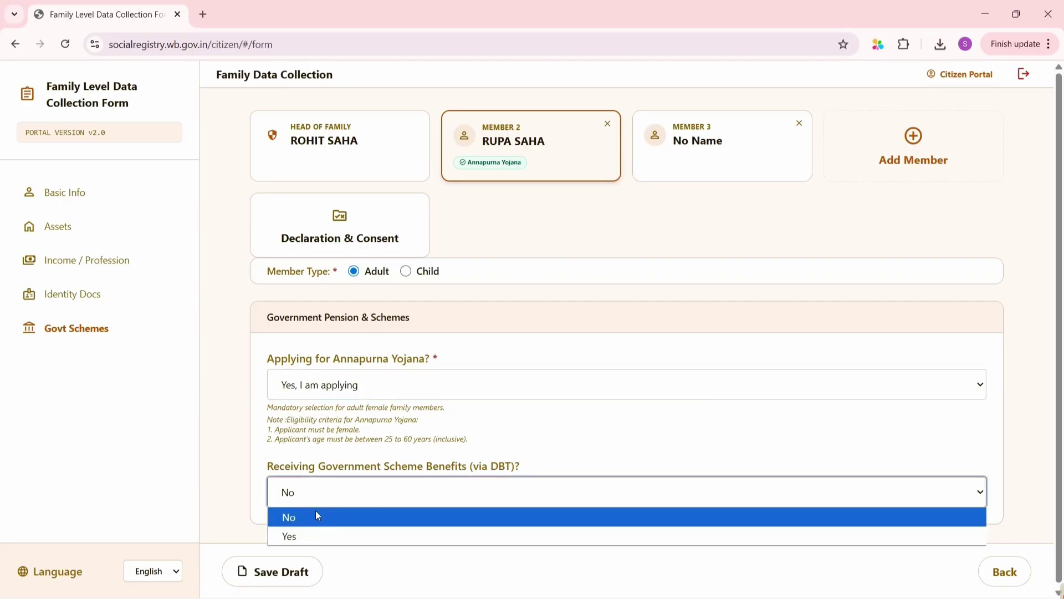
pyautogui.click(295, 536)
# Set Scheme 1 to Lakshmir Bhandar via the name search, keeping opt-out as No
pyautogui.scroll(-2, 346, 493)
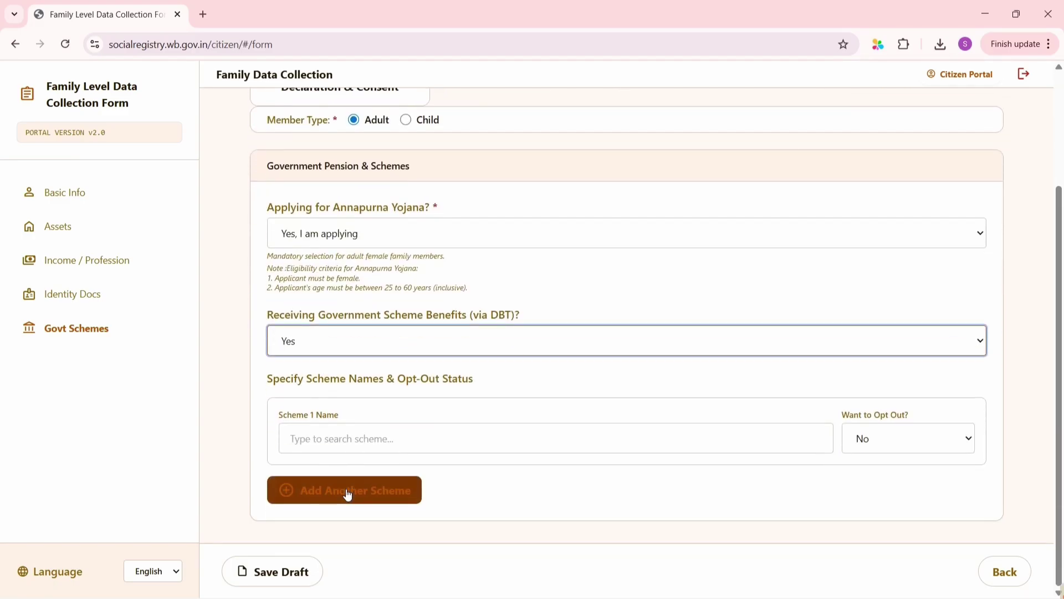
pyautogui.click(382, 444)
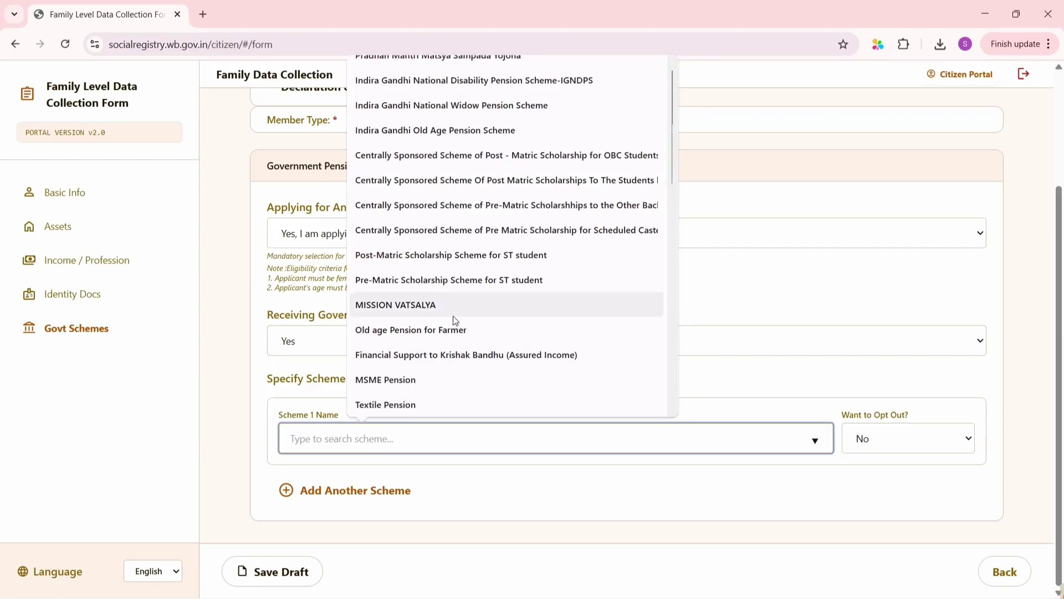
pyautogui.scroll(-9, 454, 316)
pyautogui.scroll(-4, 454, 320)
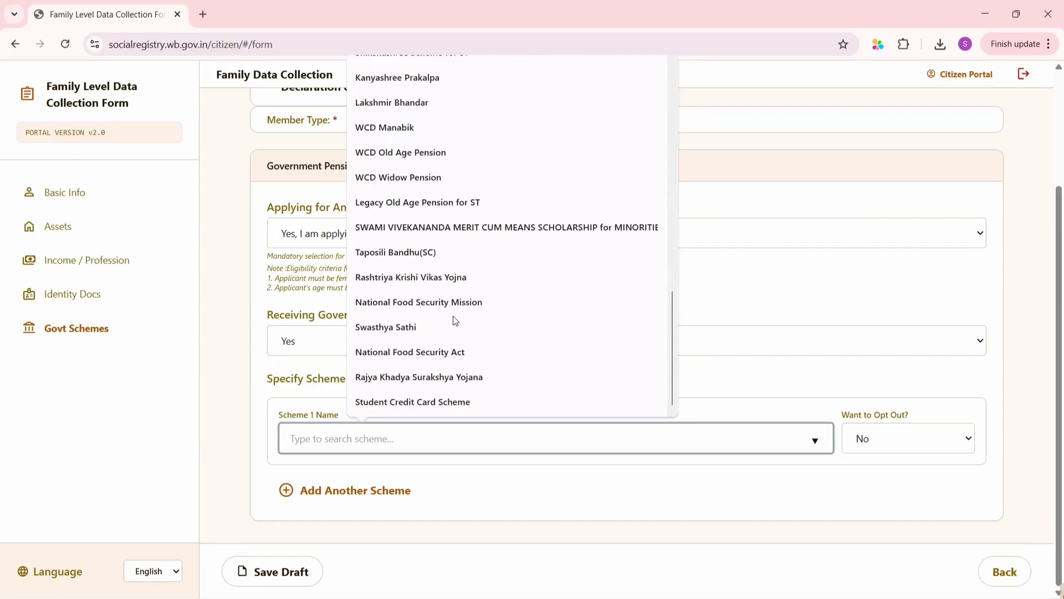
pyautogui.scroll(4, 453, 320)
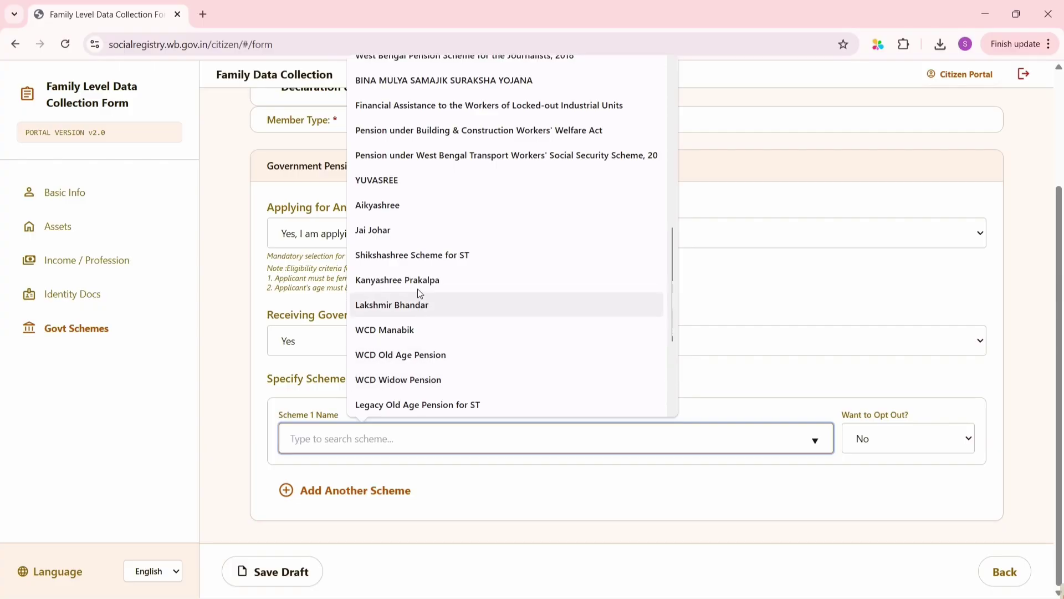
pyautogui.write('LAZ')
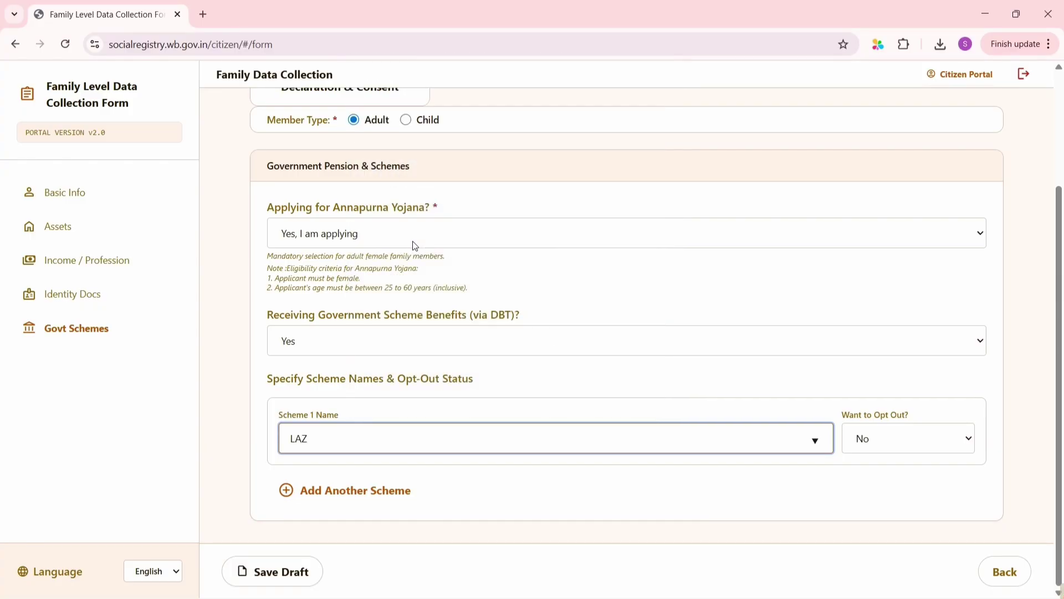
pyautogui.press('BackSpace')
pyautogui.write('X')
pyautogui.press('BackSpace')
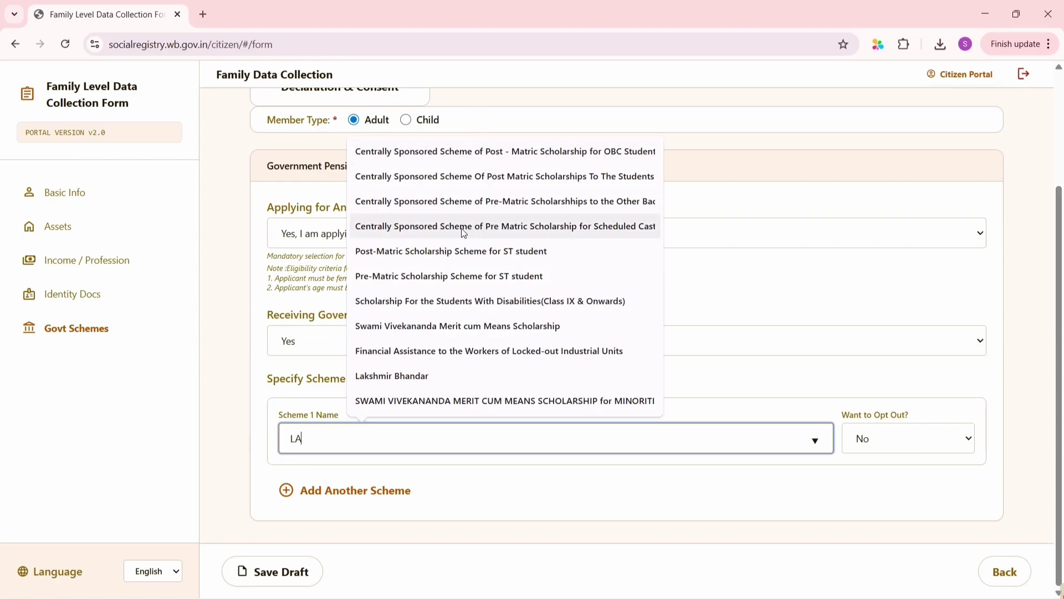
pyautogui.click(407, 382)
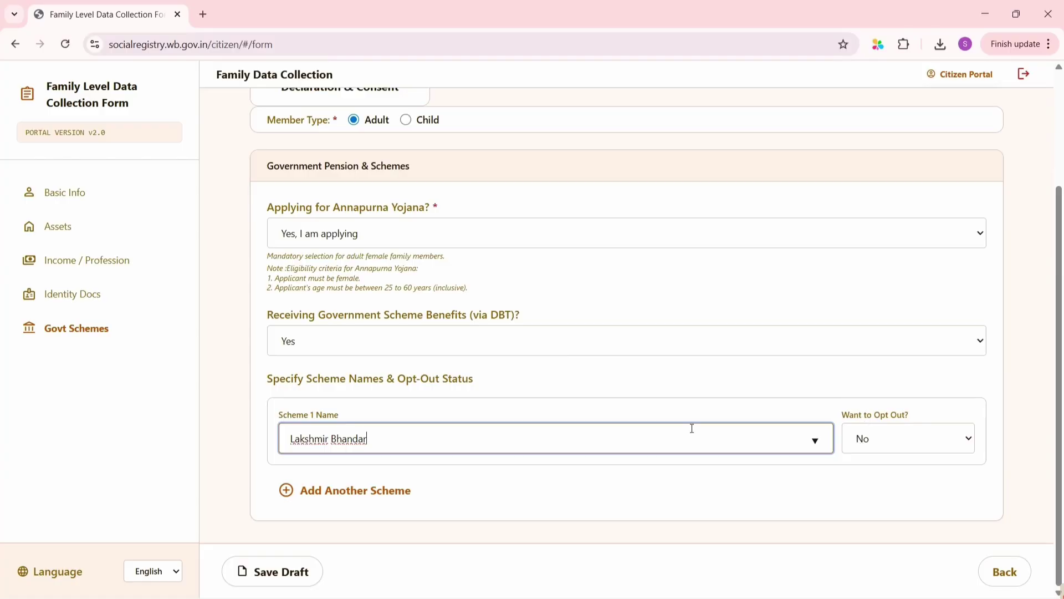
pyautogui.click(913, 436)
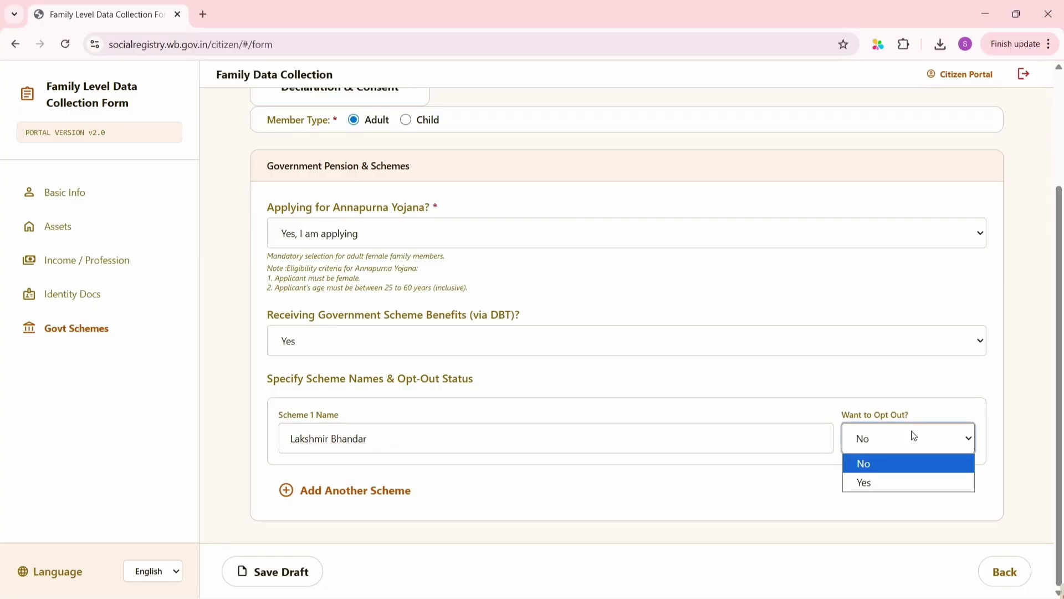
pyautogui.click(888, 474)
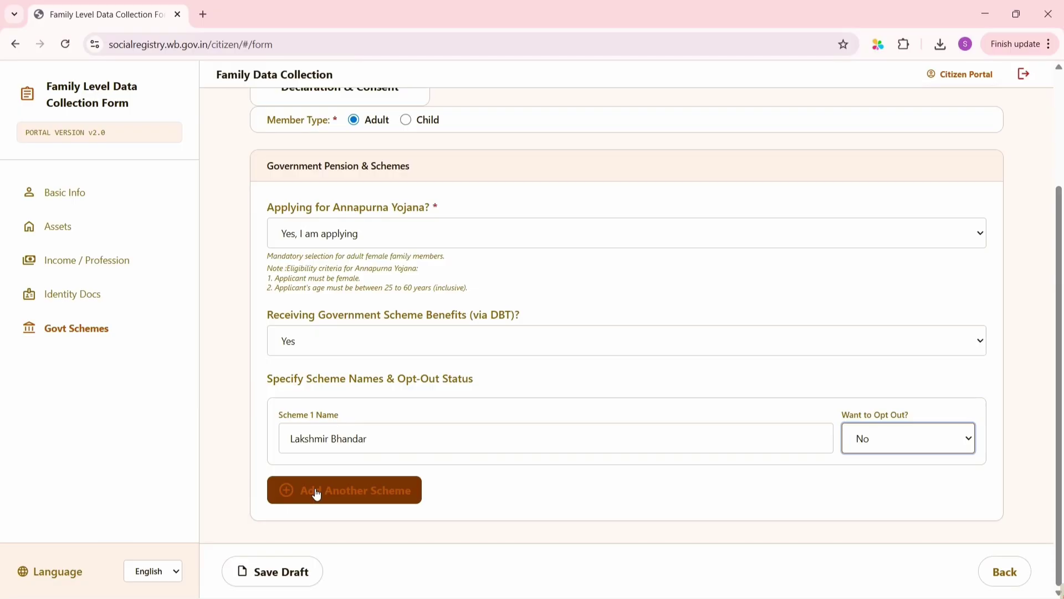
# Add Scheme 2 as Swasthya Sathi with opt-out left at No
pyautogui.click(393, 504)
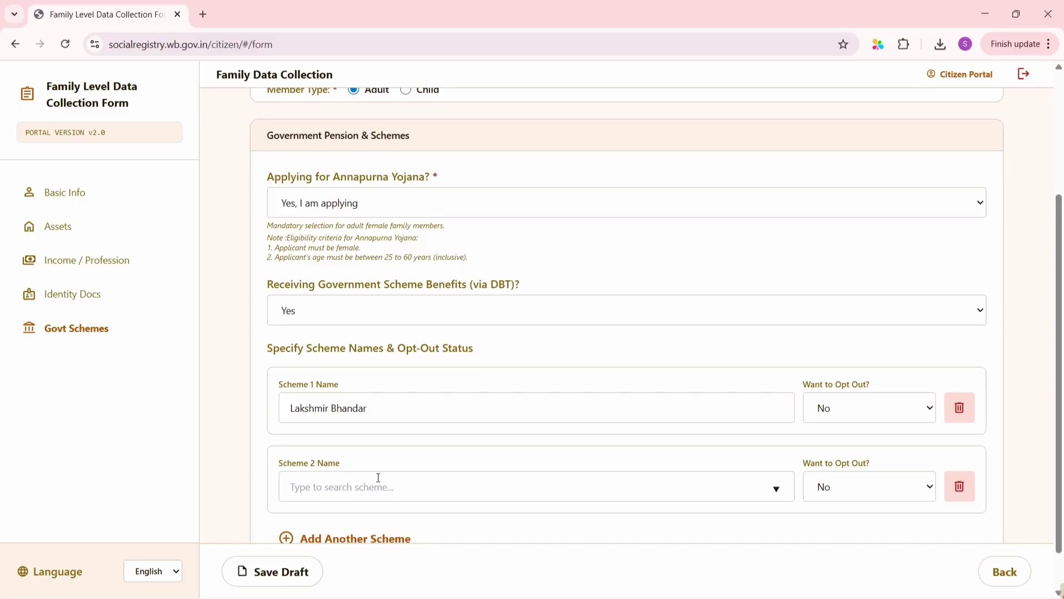
pyautogui.click(378, 478)
pyautogui.write('SWA')
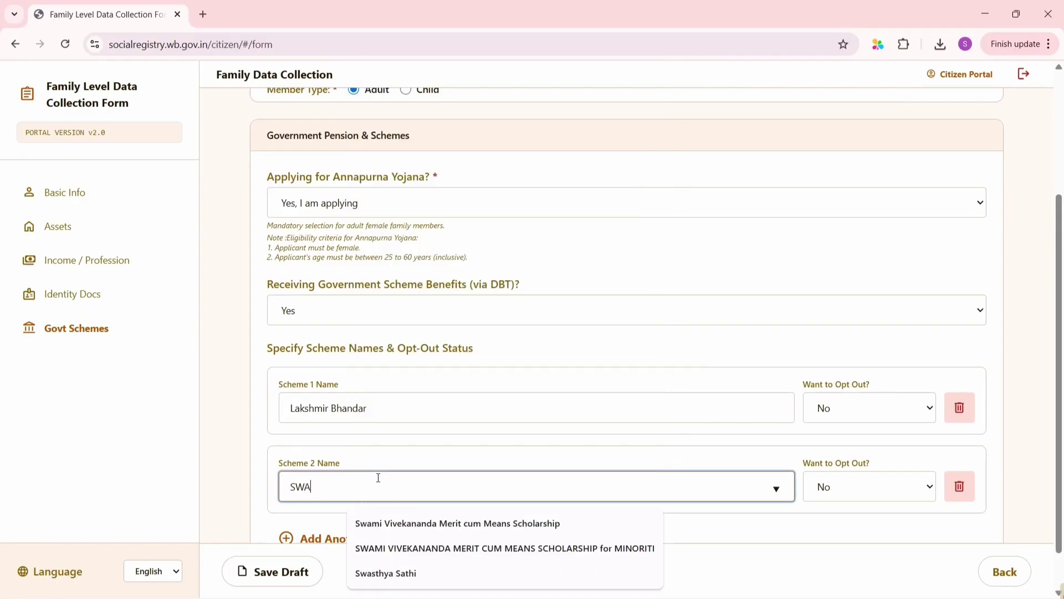
pyautogui.press('BackSpace')
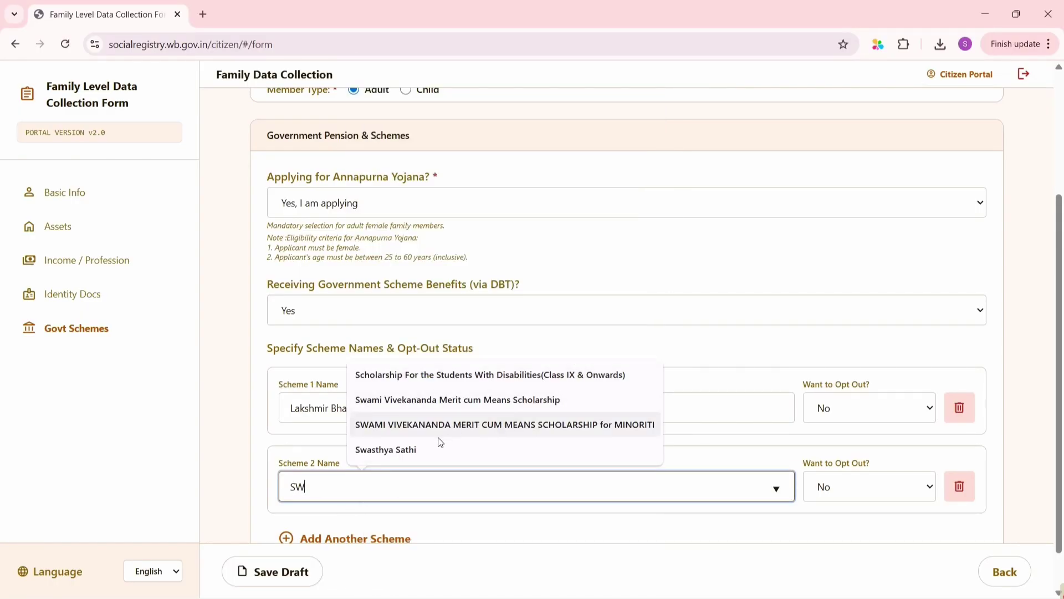
pyautogui.click(391, 452)
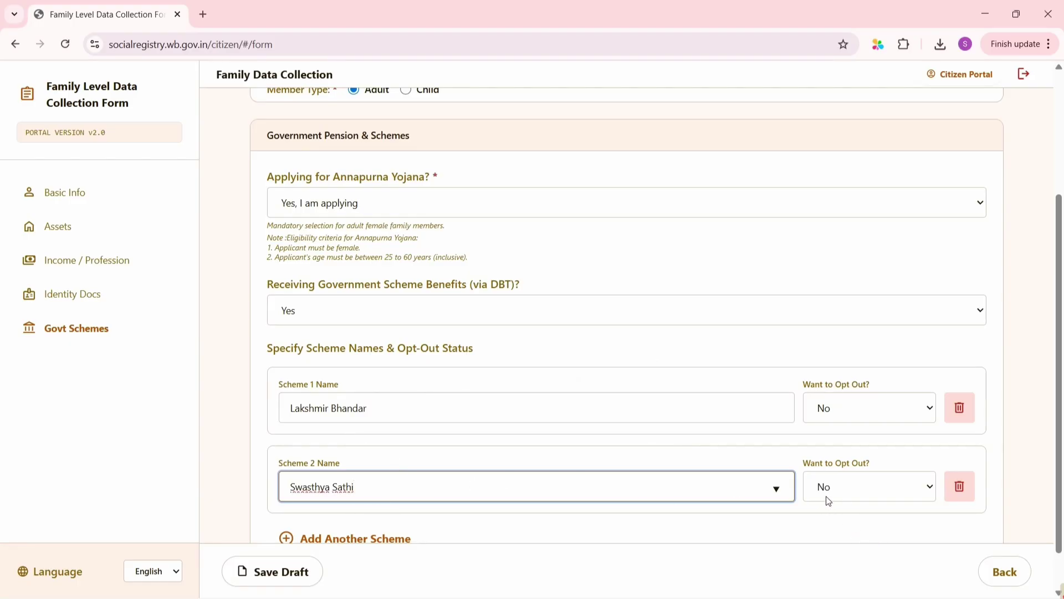
pyautogui.click(859, 495)
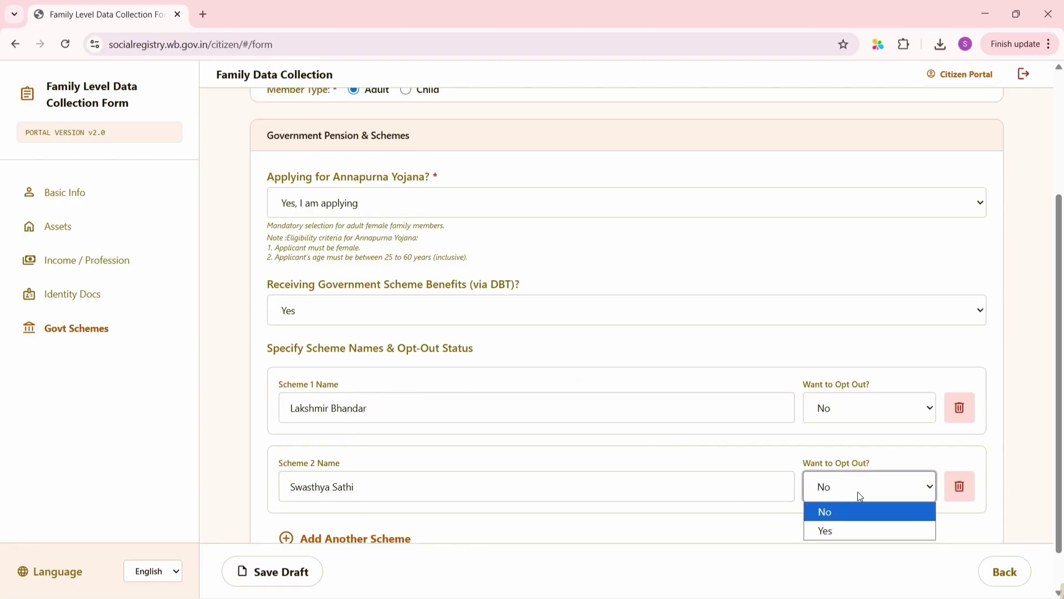
pyautogui.click(860, 495)
# Save the family form as a draft
pyautogui.scroll(-1, 857, 491)
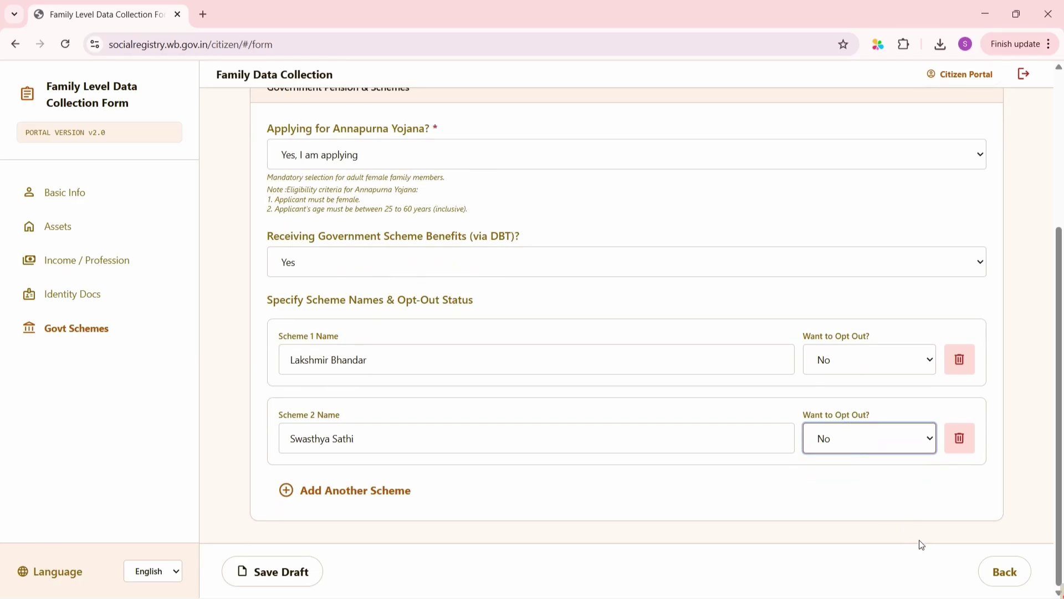
pyautogui.click(270, 573)
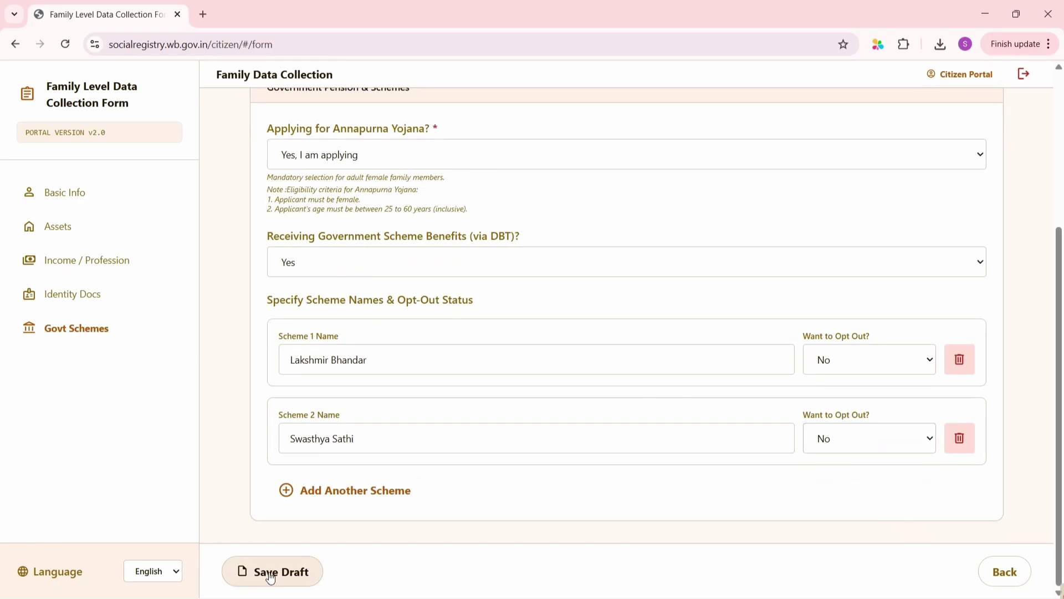
pyautogui.scroll(4, 430, 294)
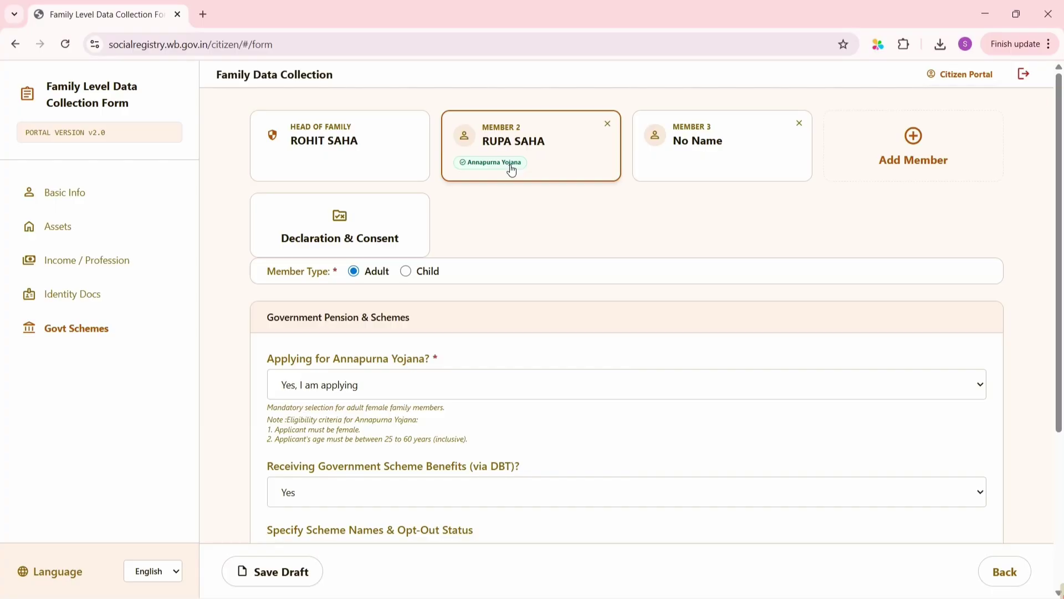
# Delete the empty Member 3 entry and tick the Declaration & Consent checkbox
pyautogui.click(669, 165)
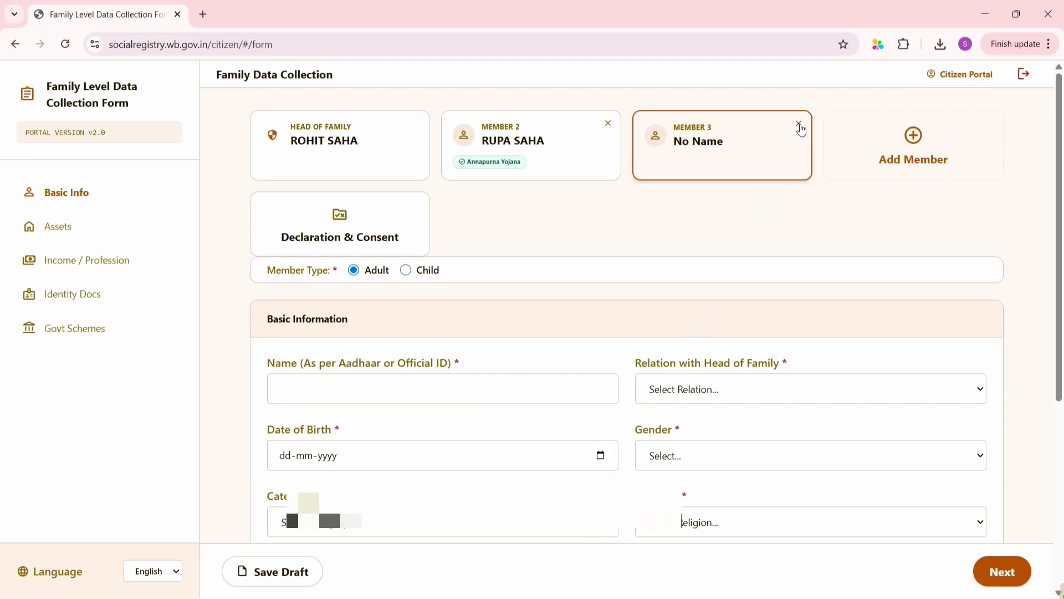
pyautogui.click(800, 125)
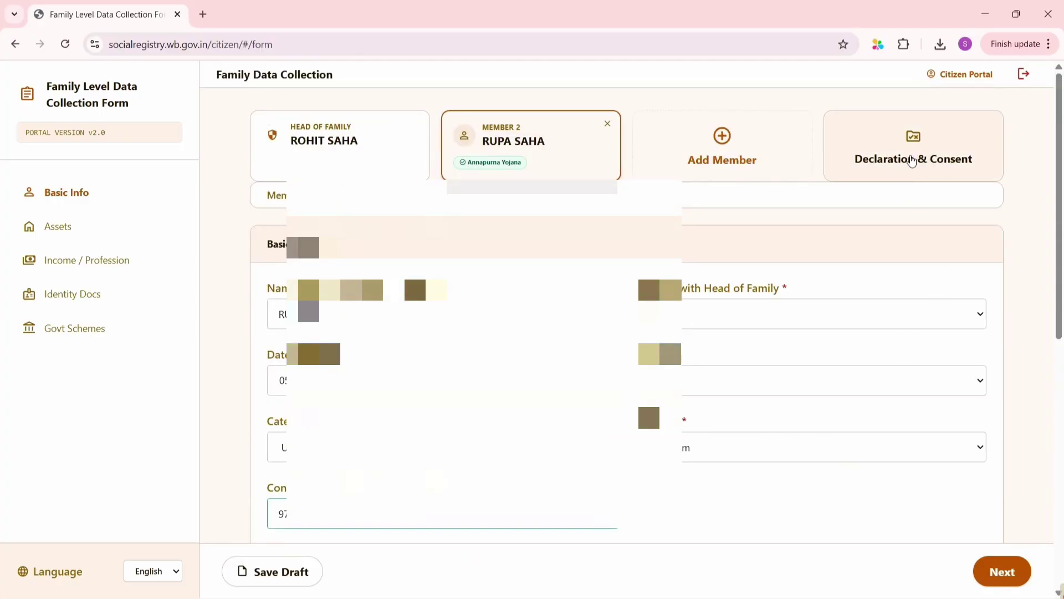
pyautogui.click(916, 160)
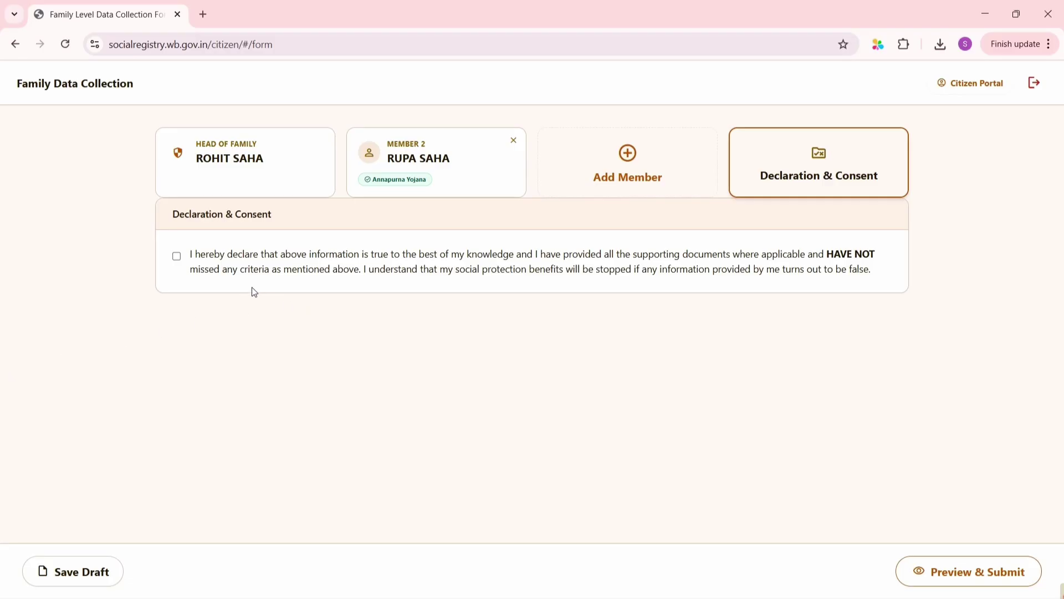
pyautogui.click(177, 256)
# Review the Form Preview of the family data and submit the application
pyautogui.click(932, 569)
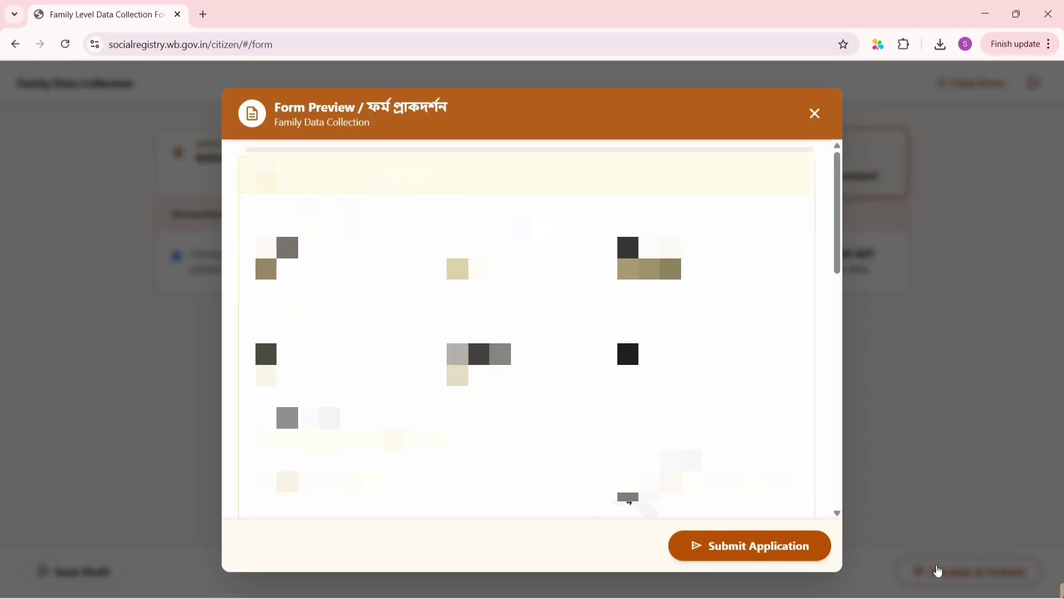
pyautogui.scroll(-12, 526, 332)
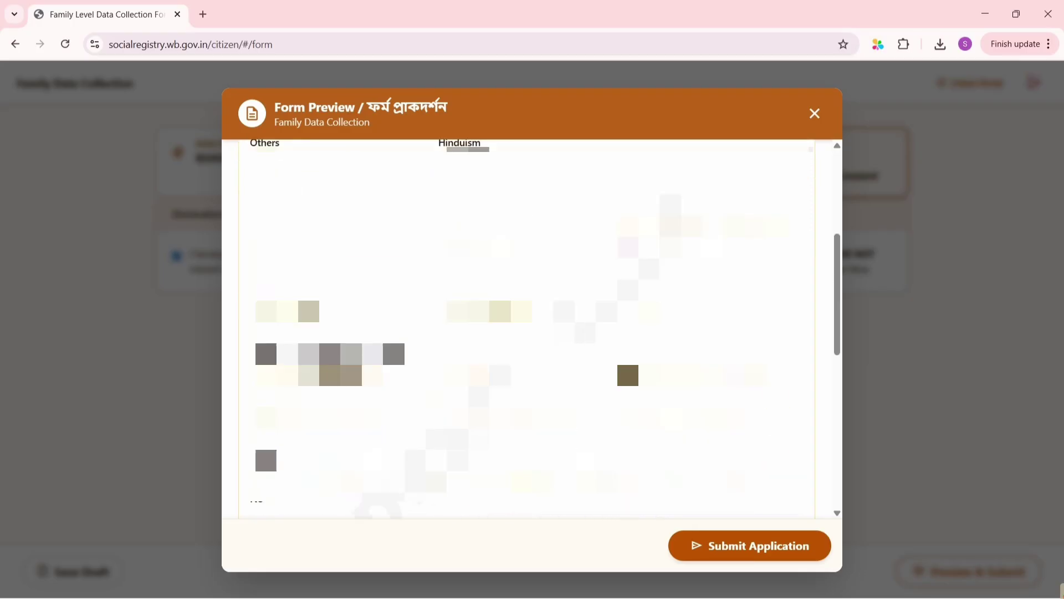
pyautogui.scroll(9, 527, 333)
pyautogui.scroll(3, 527, 332)
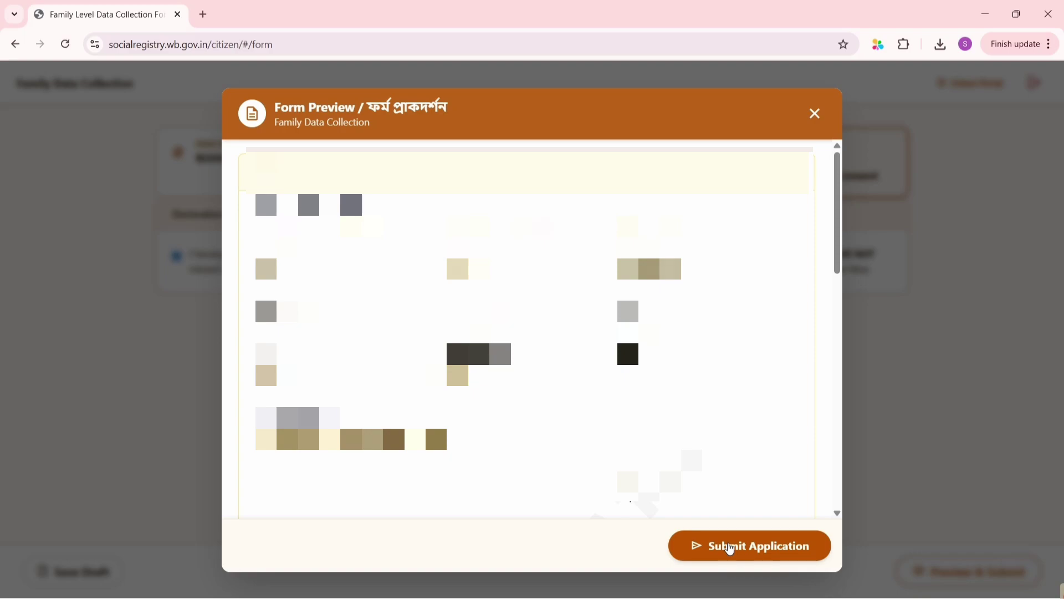
pyautogui.click(730, 548)
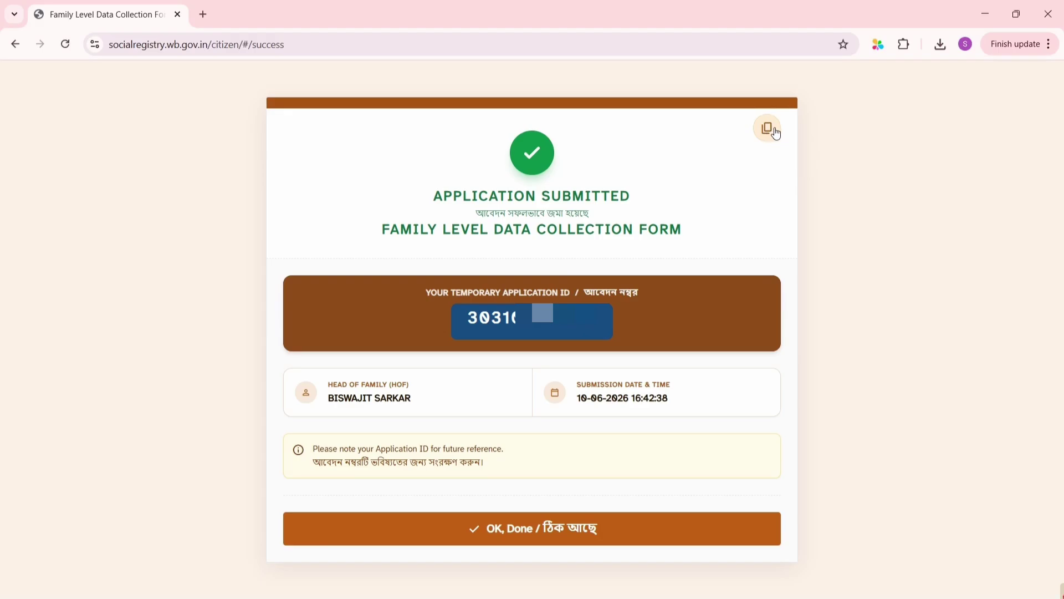
# Download the submission slip as an Annapurna_Application PNG and bring up the download history
pyautogui.click(770, 131)
pyautogui.hotkey('ctrl', 'j')
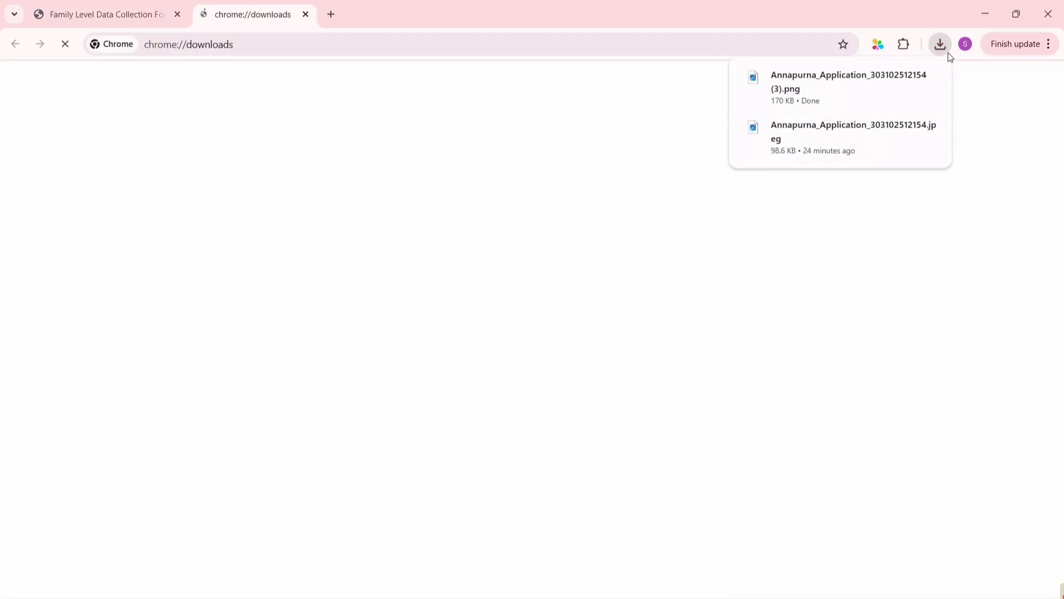
pyautogui.click(857, 71)
# View the downloaded slip image, then return to the Application Submitted page
pyautogui.click(857, 74)
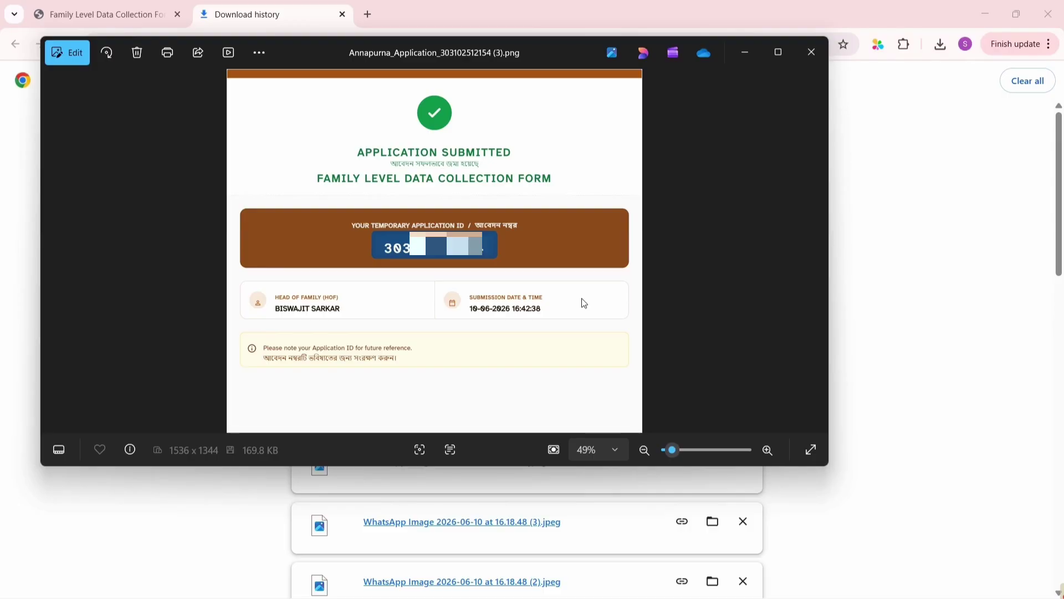
pyautogui.click(812, 52)
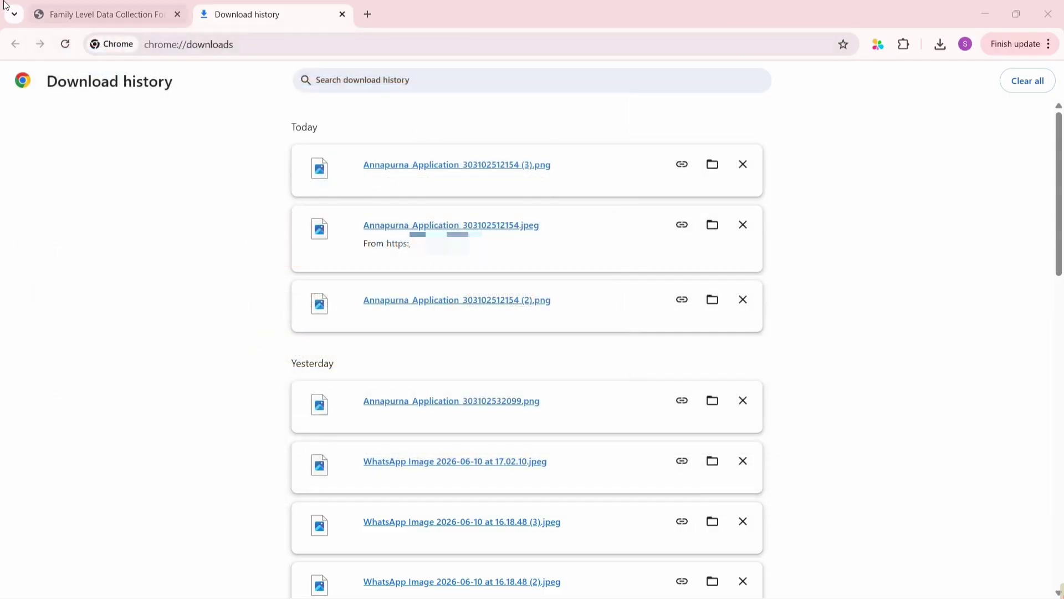
pyautogui.click(88, 8)
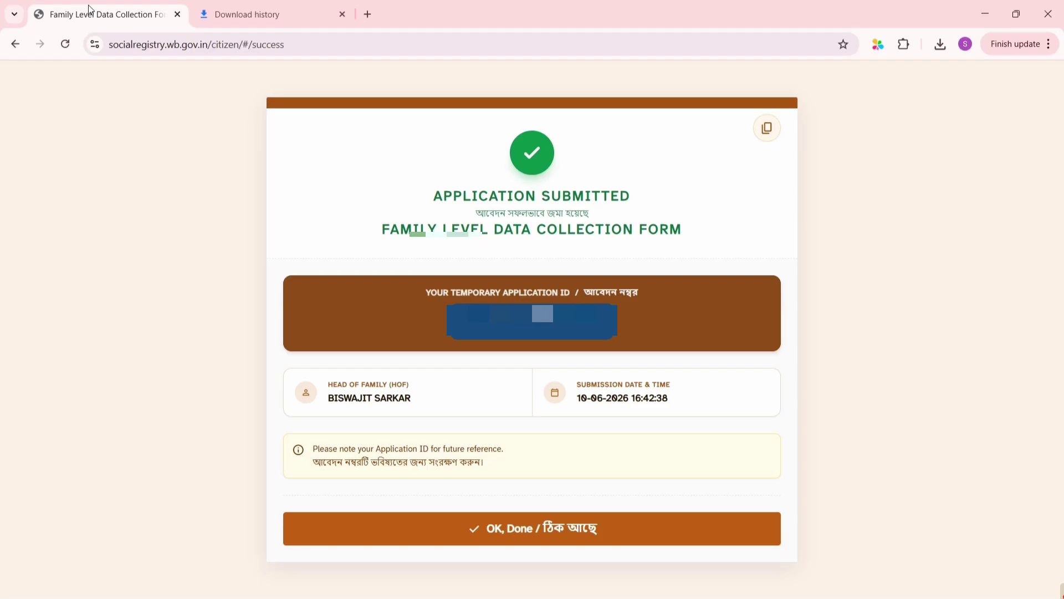